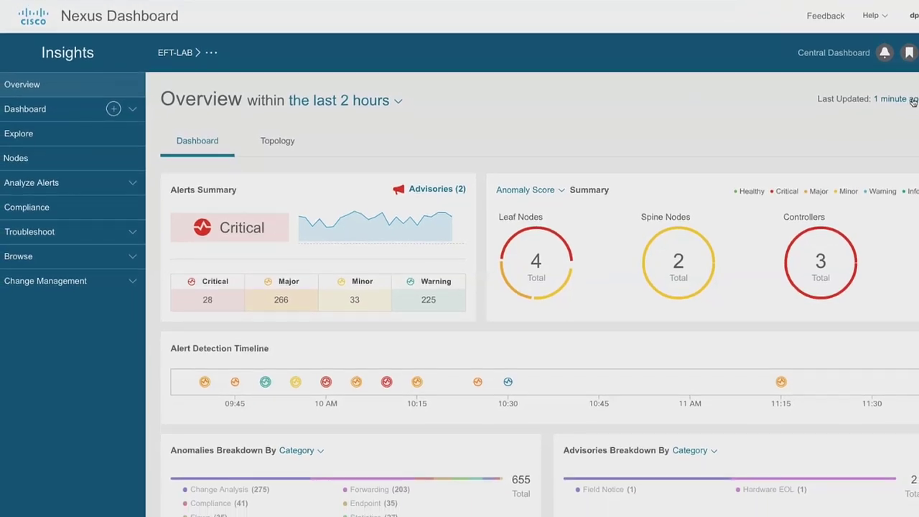
Step: Refresh the EFT-LAB Overview data, then browse the SJ-DCNM-NI, SYD and TME-ACI site groups without switching
left_click(897, 106)
left_click(822, 122)
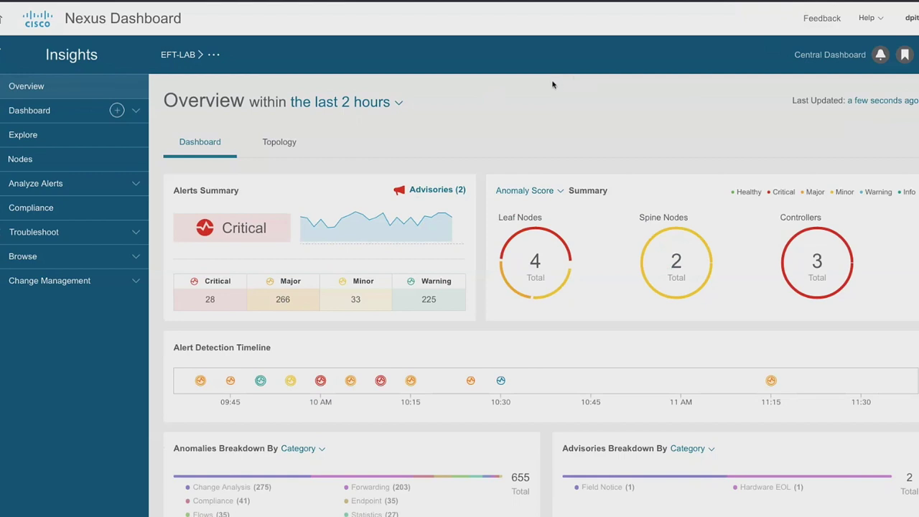
left_click(181, 56)
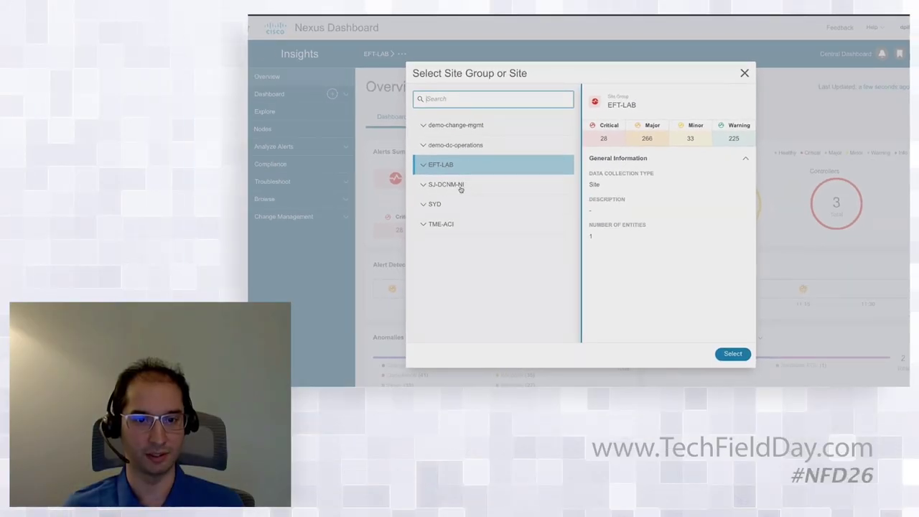
left_click(423, 185)
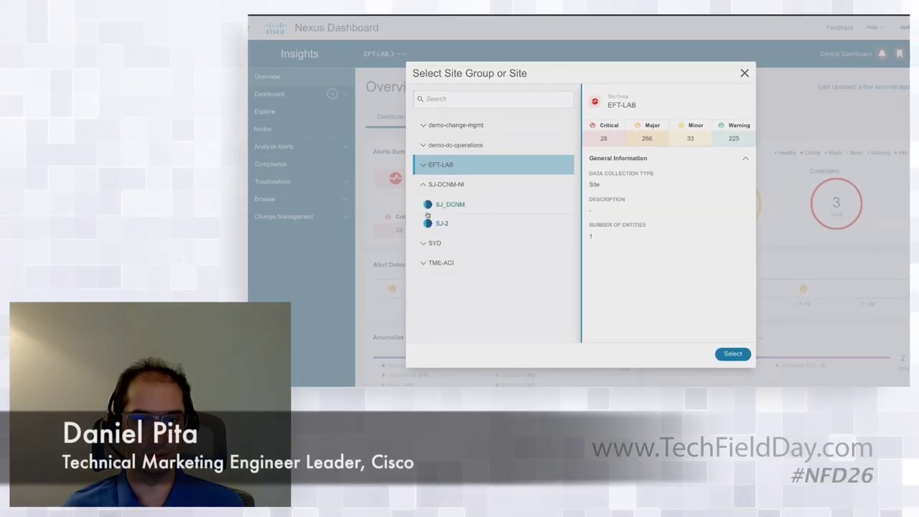
left_click(422, 245)
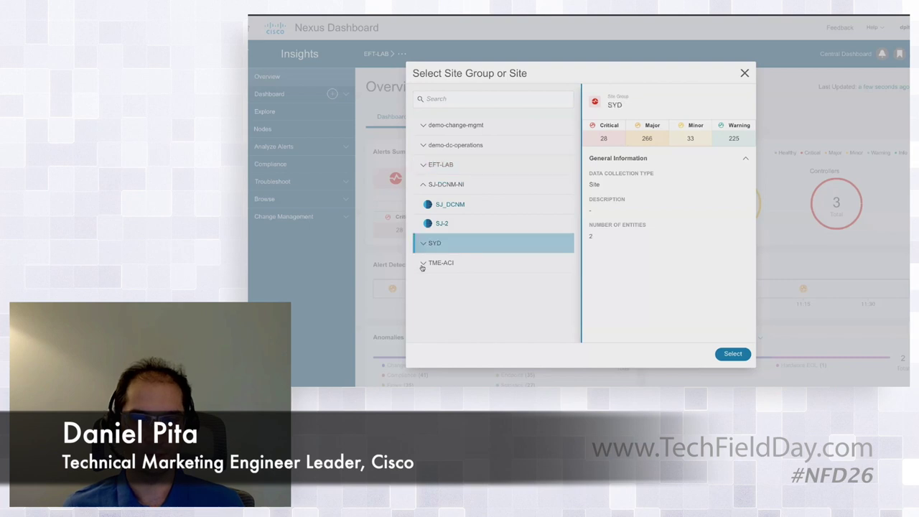
left_click(423, 264)
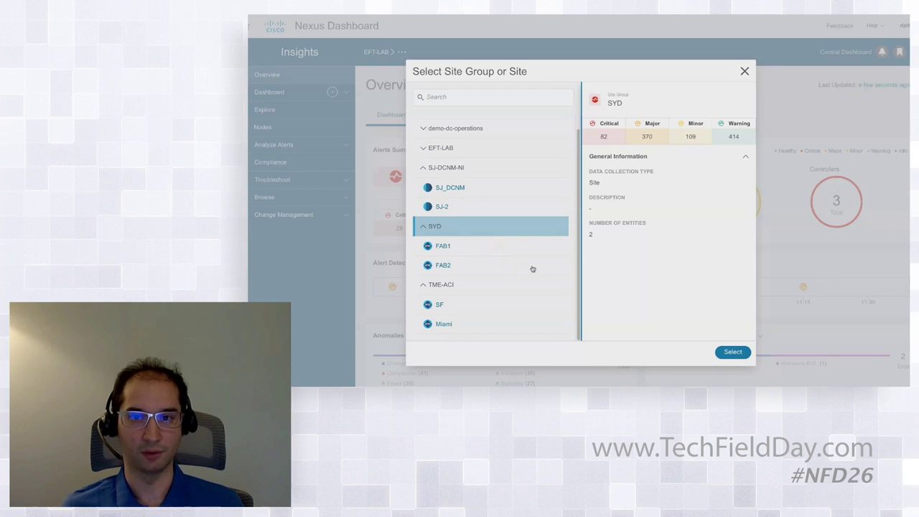
scroll(534, 231, "up", 1)
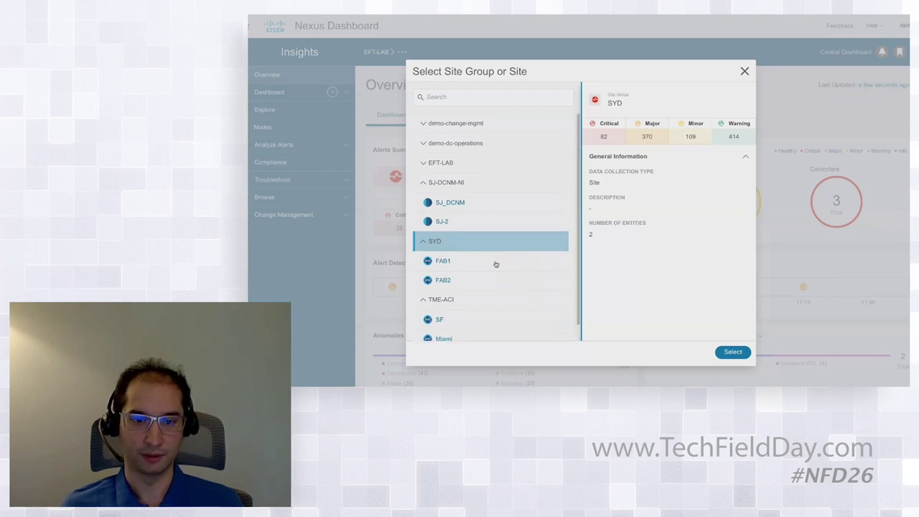
left_click(742, 71)
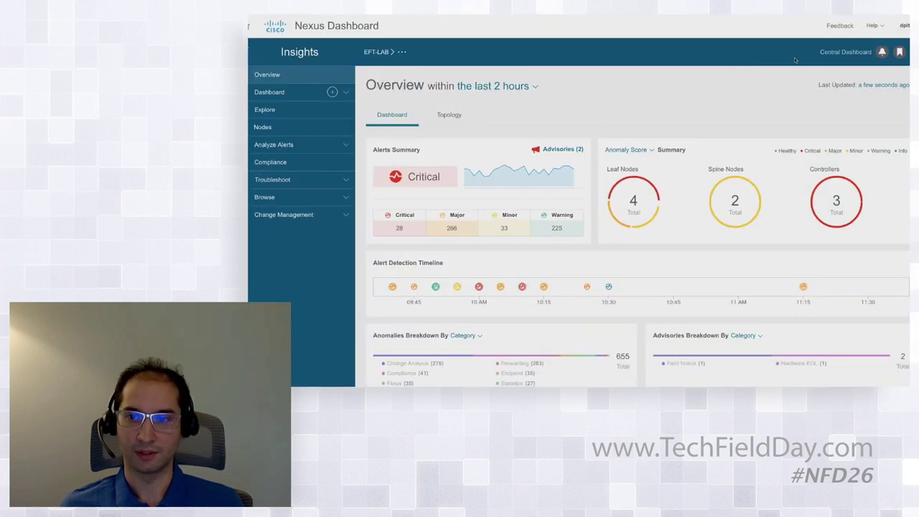
Step: From the Central Dashboard, open the TME-ACI site group Overview with 462 critical alerts and 9 leafs
left_click(850, 53)
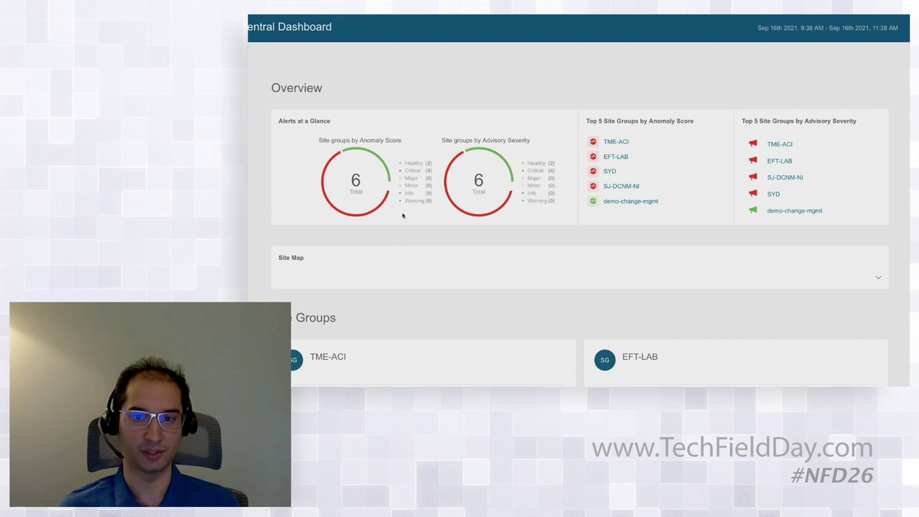
scroll(407, 214, "down", 1)
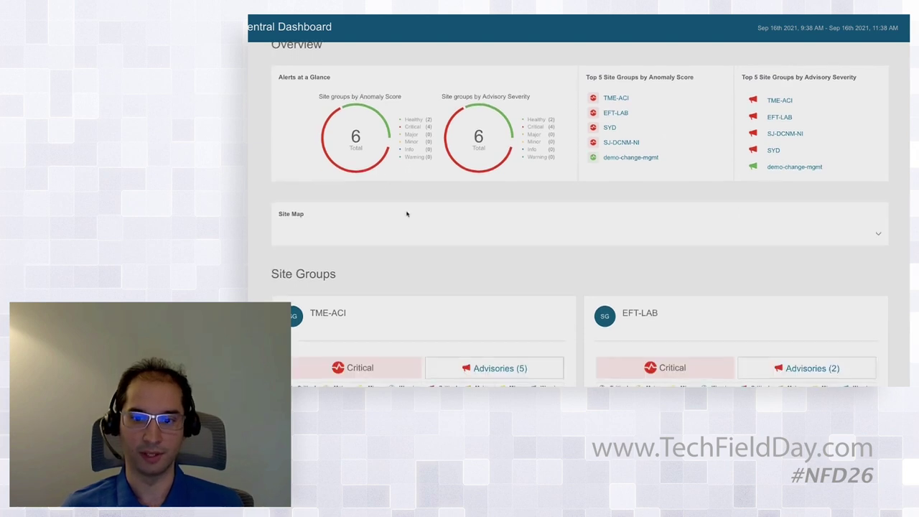
scroll(584, 206, "down", 1)
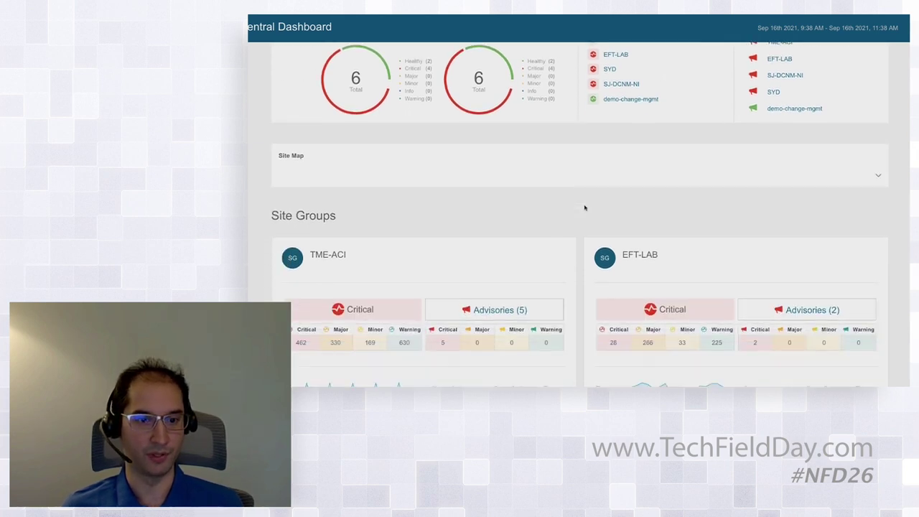
scroll(584, 206, "down", 3)
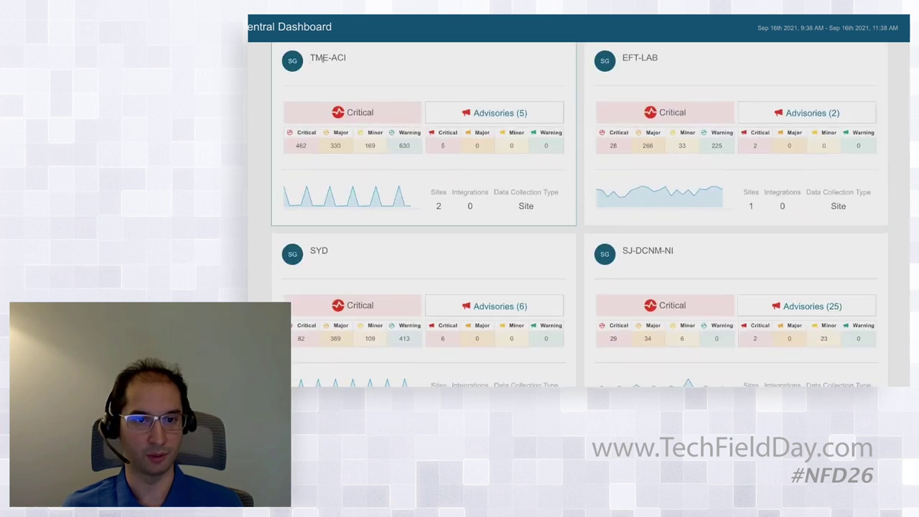
left_click(443, 206)
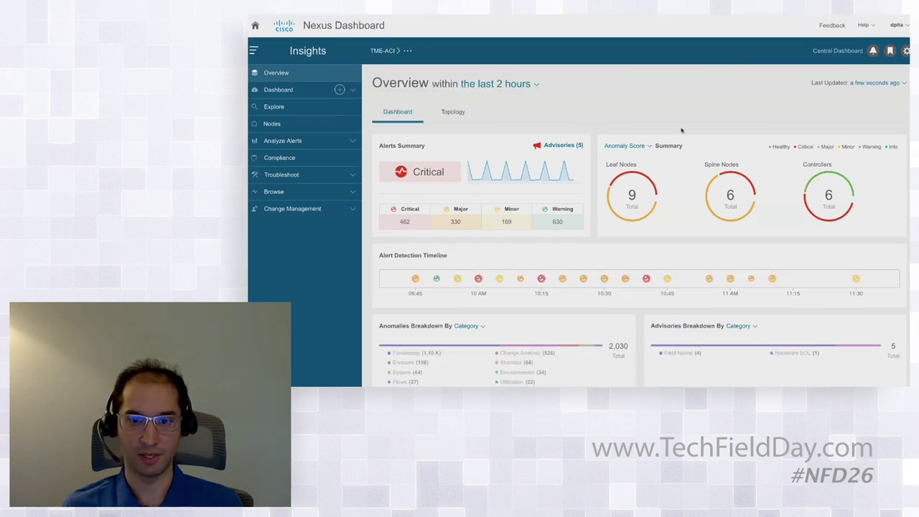
Step: Review the TME-ACI dashboard, then switch the site group back to EFT-LAB
scroll(537, 165, "down", 5)
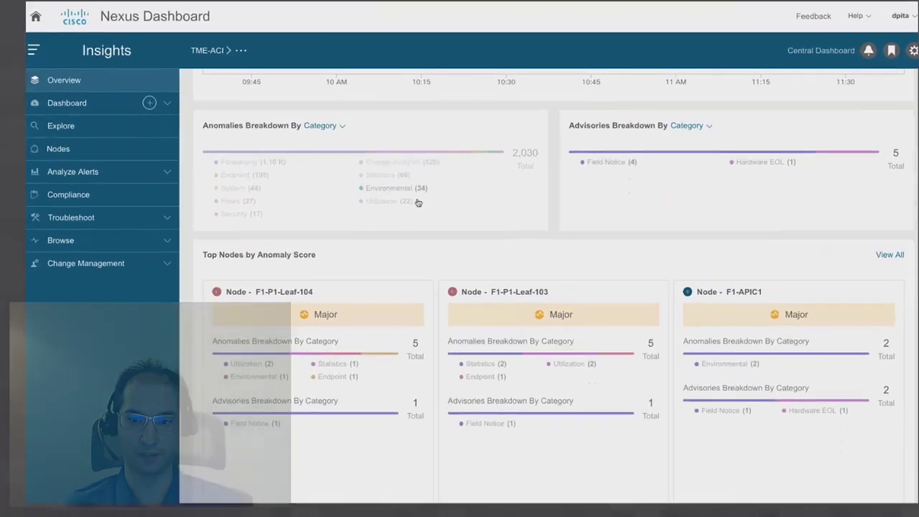
scroll(413, 203, "down", 4)
scroll(424, 209, "up", 1)
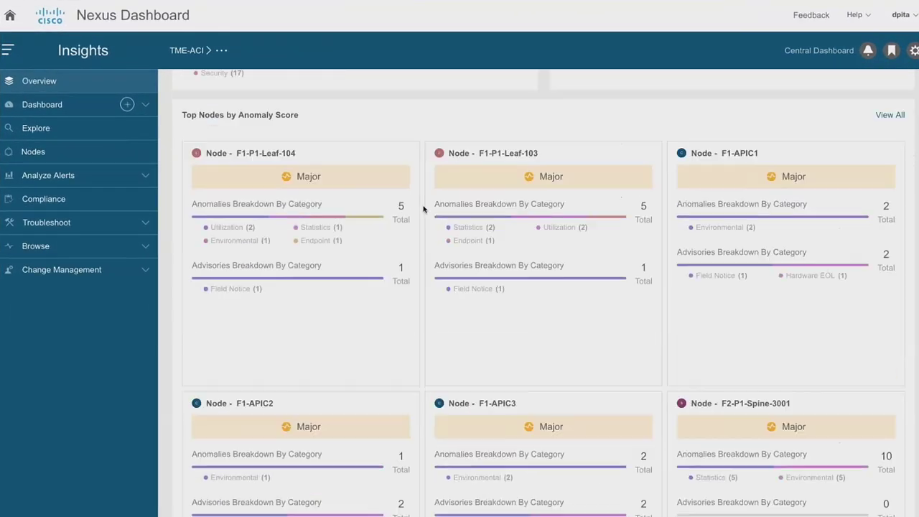
scroll(423, 208, "up", 8)
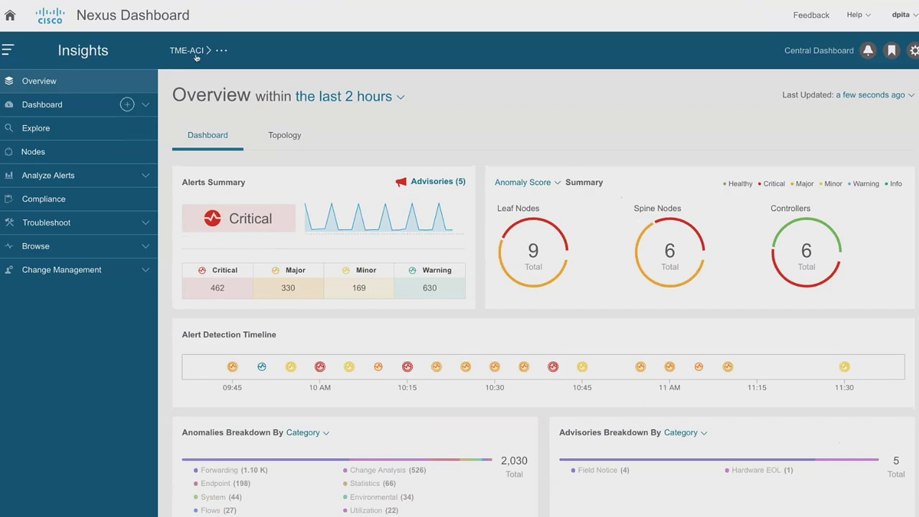
left_click(195, 53)
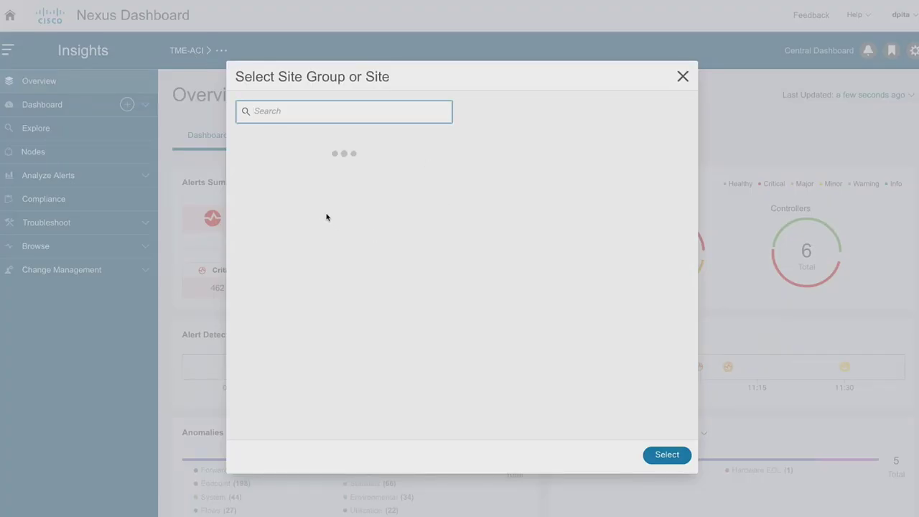
left_click(295, 202)
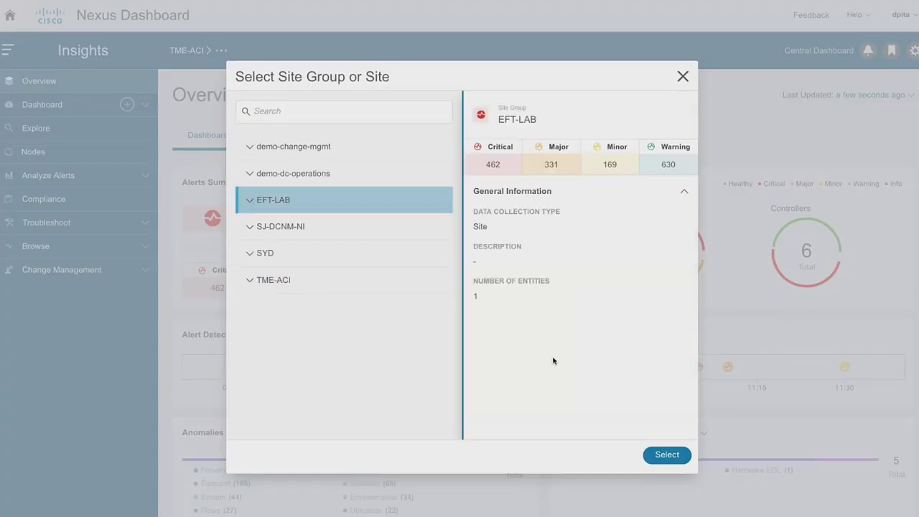
left_click(680, 453)
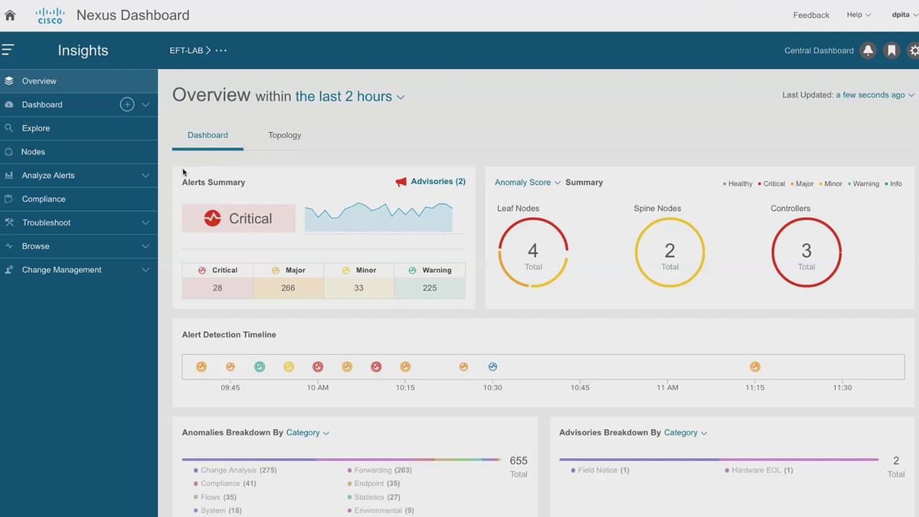
Step: Expand the sidebar's Change Management section to show Firmware Update Analysis and Pre-Change Analysis
left_click_drag(182, 181, 230, 181)
left_click(229, 182)
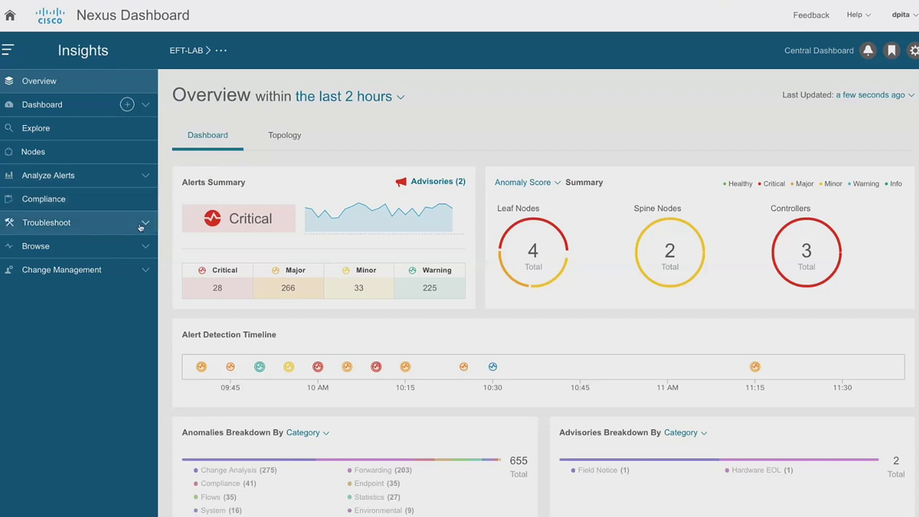
left_click(108, 224)
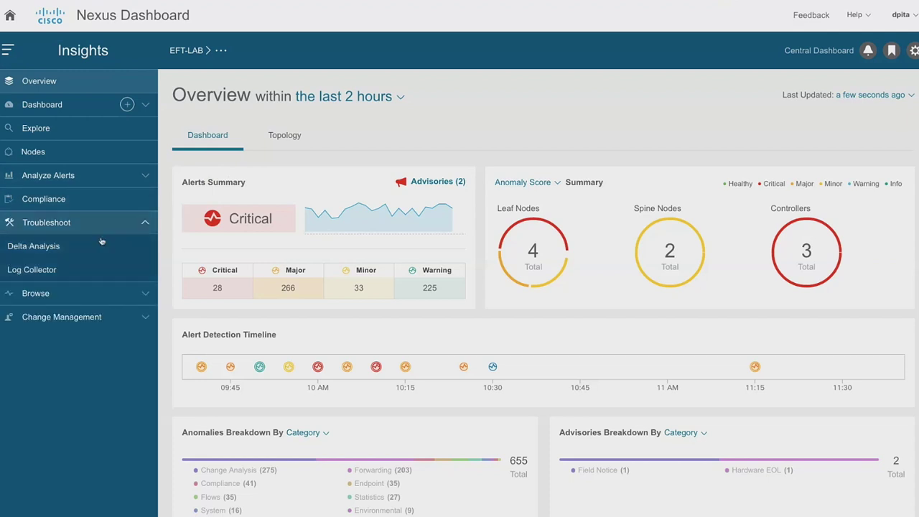
left_click(140, 298)
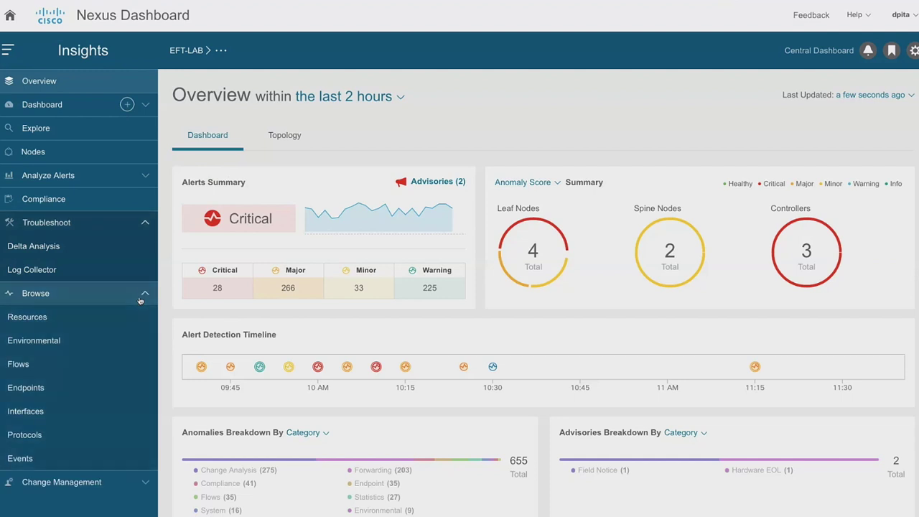
left_click(140, 298)
left_click(138, 316)
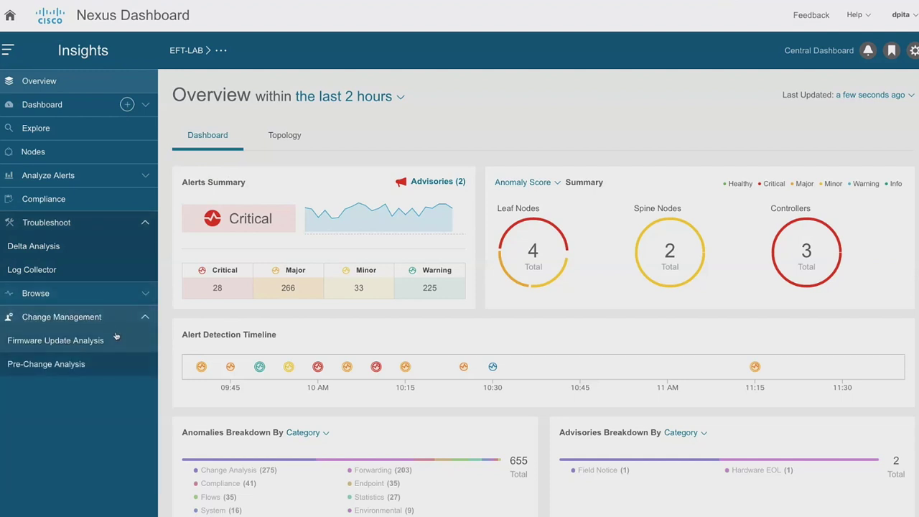
left_click(140, 317)
left_click(133, 224)
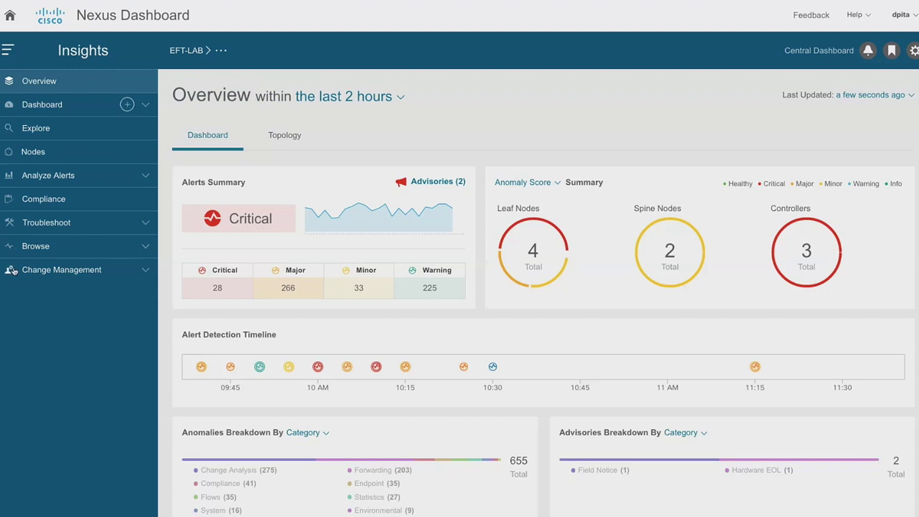
left_click(77, 270)
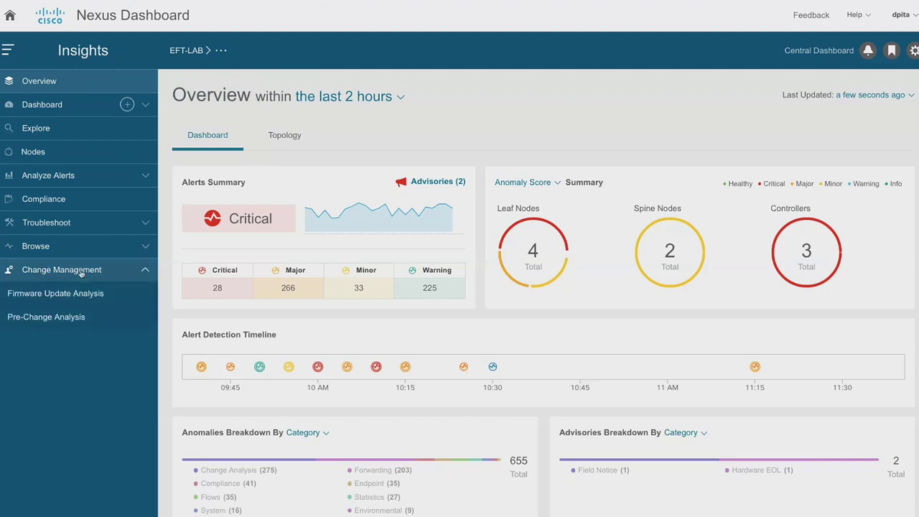
Step: Show the iscsi-bd pre-change analysis full screen, with change file tn-dpita(2).xml for EFT-Lab
left_click(94, 318)
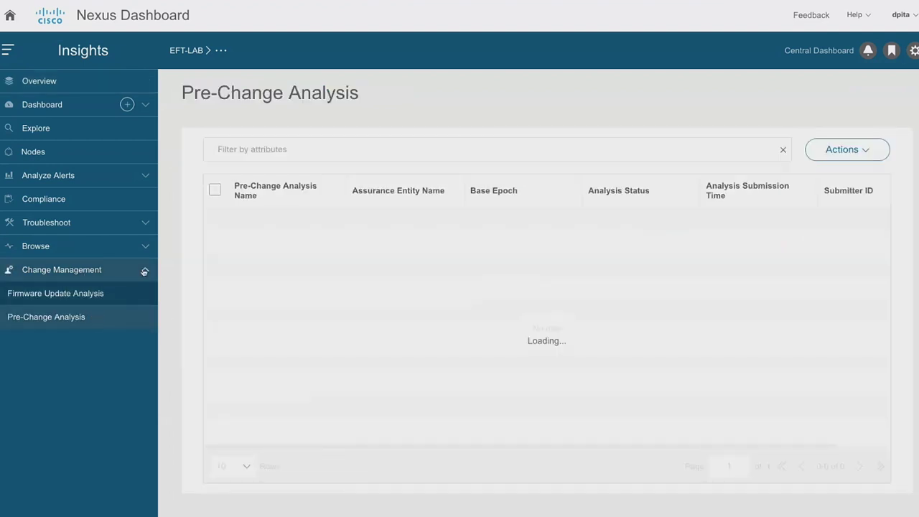
left_click(144, 271)
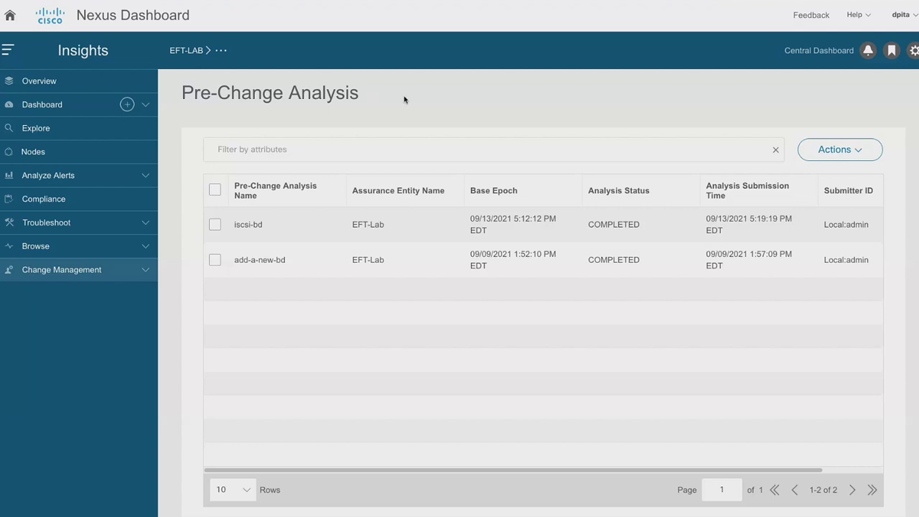
mouse_move(195, 94)
left_mouse_down()
mouse_move(359, 93)
mouse_move(195, 93)
left_mouse_up()
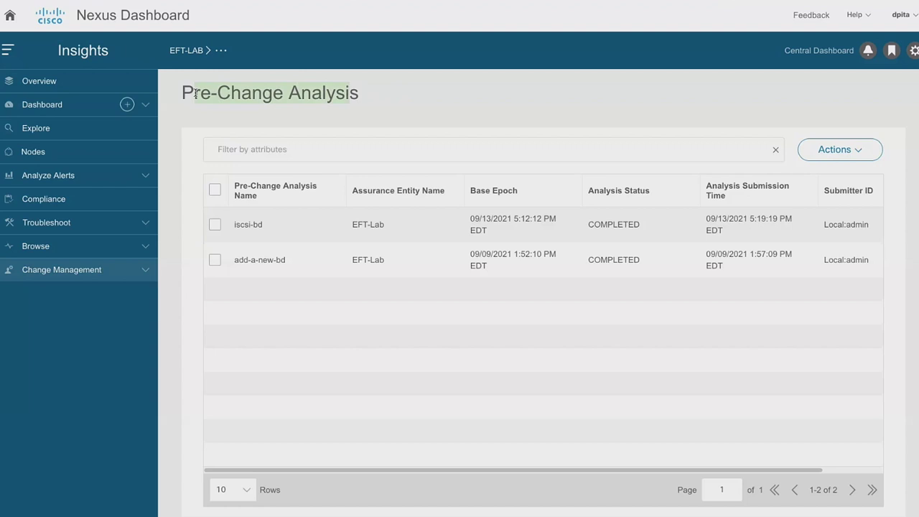
left_click(298, 227)
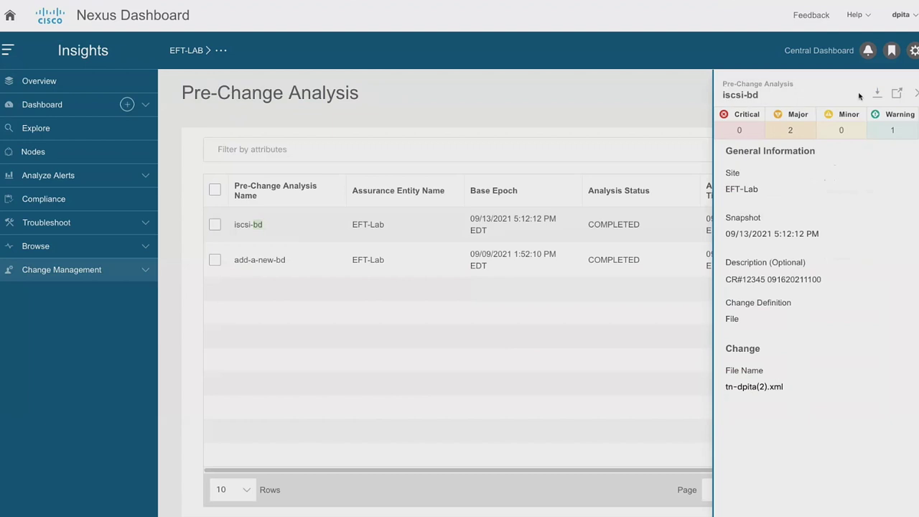
left_click(897, 96)
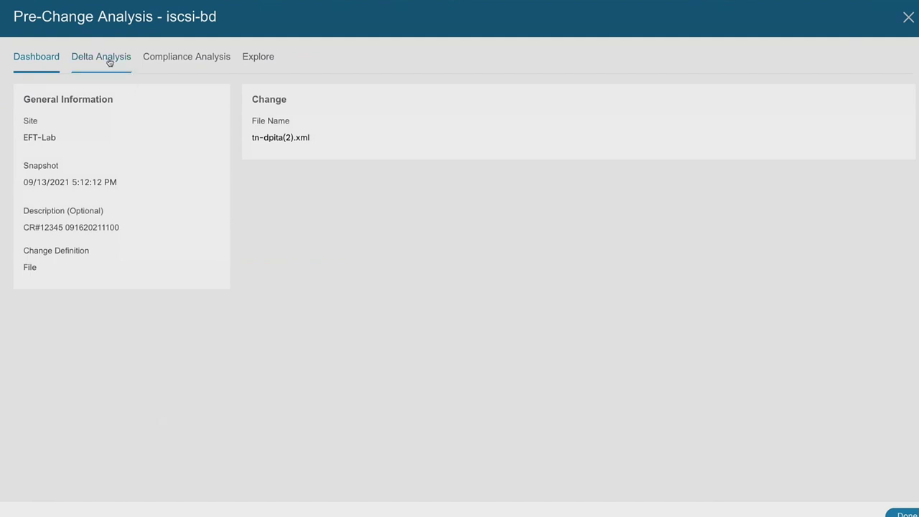
Step: Open the iscsi-bd health delta results and scroll down to the Anomalies list
left_click_drag(23, 227, 113, 226)
left_click(75, 56)
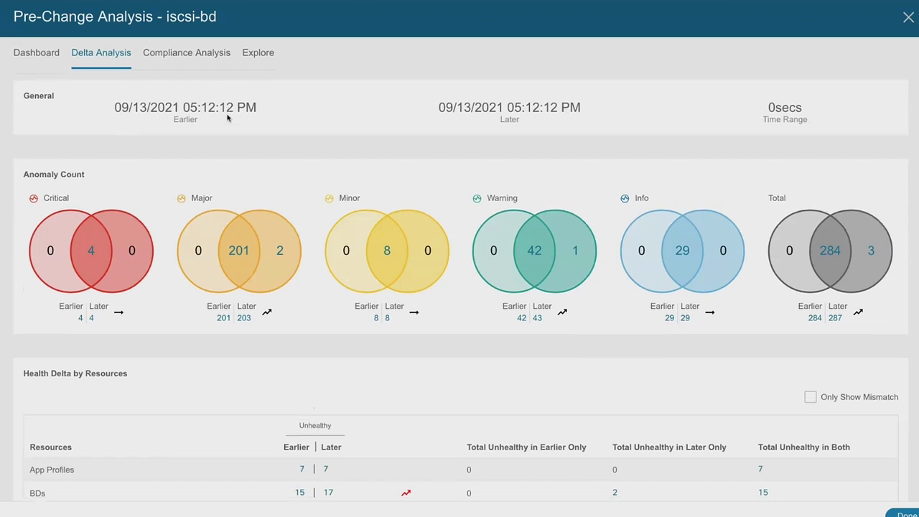
scroll(228, 117, "down", 3)
scroll(227, 179, "up", 3)
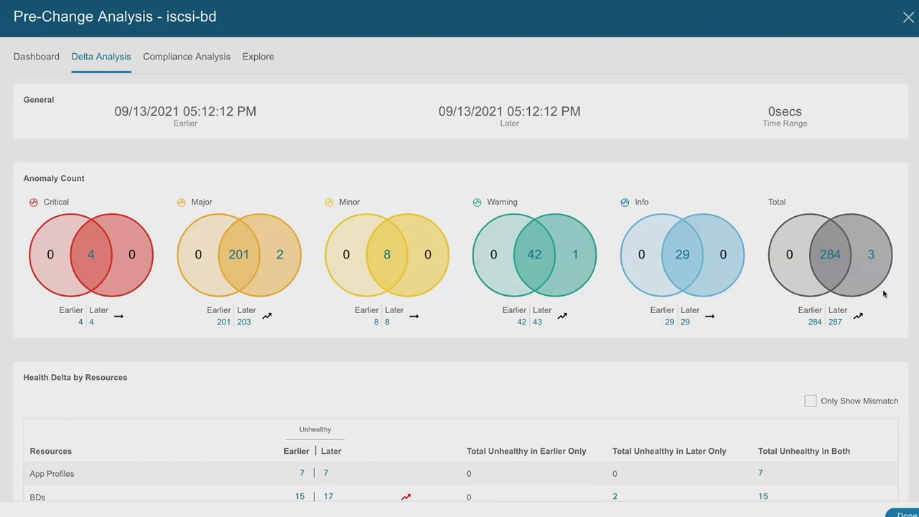
scroll(885, 295, "down", 3)
scroll(508, 304, "down", 1)
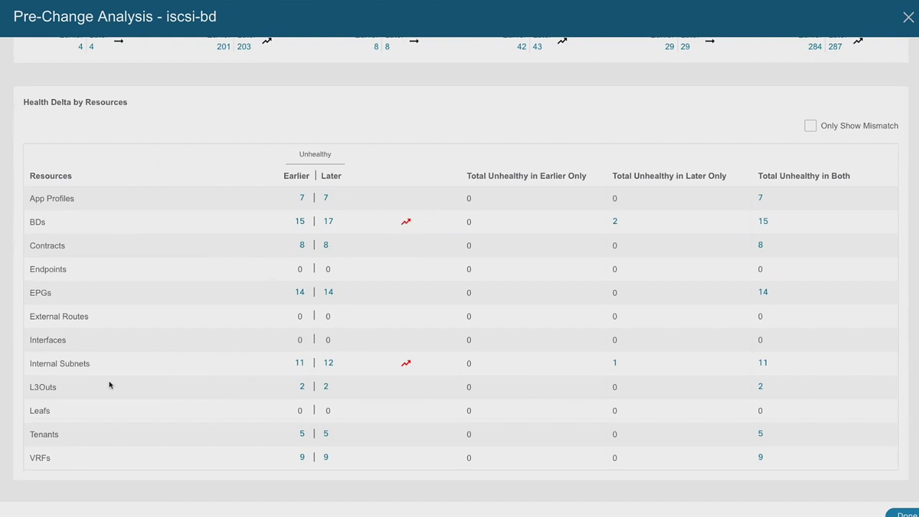
scroll(414, 374, "down", 5)
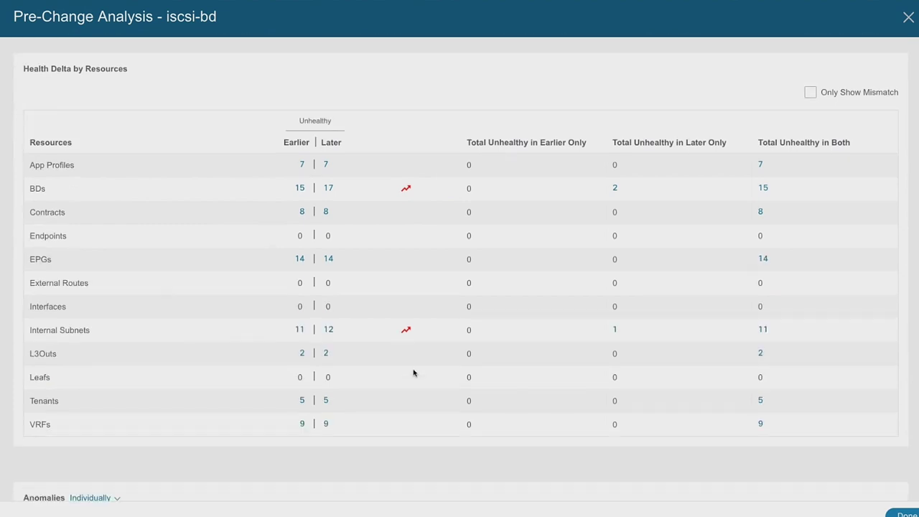
Step: Filter anomalies to Later Snapshot Only and open the first Overlapping Subnets Across Bds anomaly
left_click(37, 183)
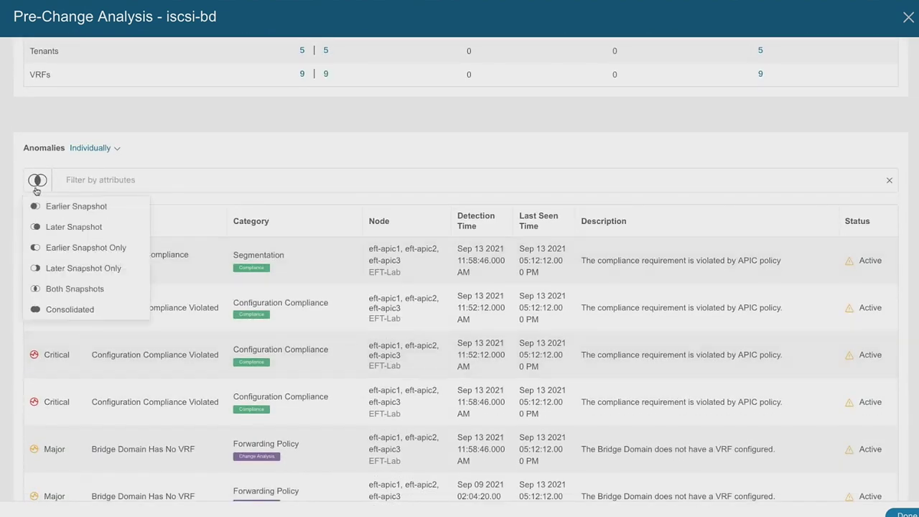
left_click(133, 267)
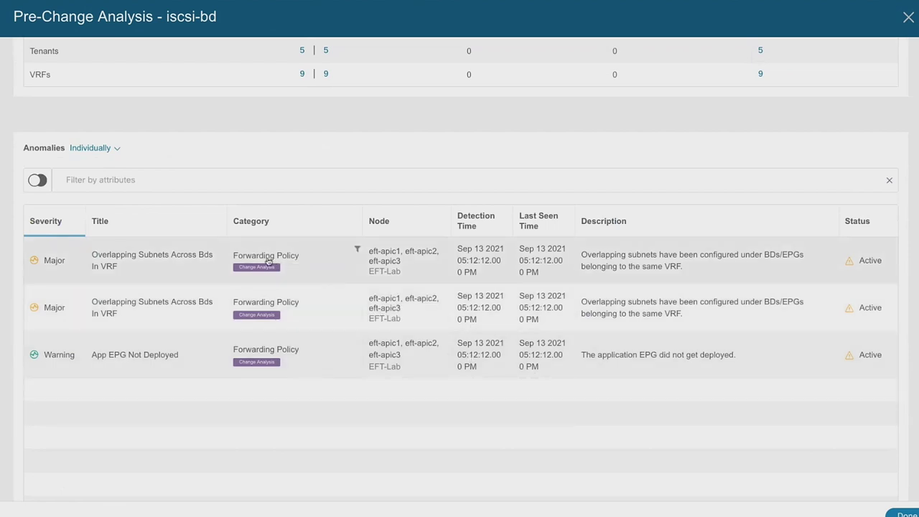
left_click(674, 270)
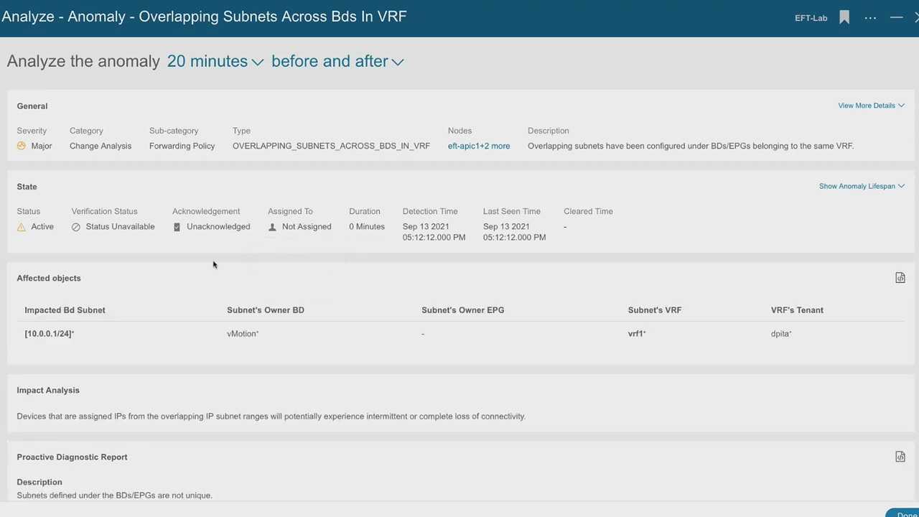
Step: Review the 10.0.0.1/24 anomaly's affected vMotion and iSCSI BDs, impact analysis and diagnostic report, then close it
scroll(207, 265, "down", 2)
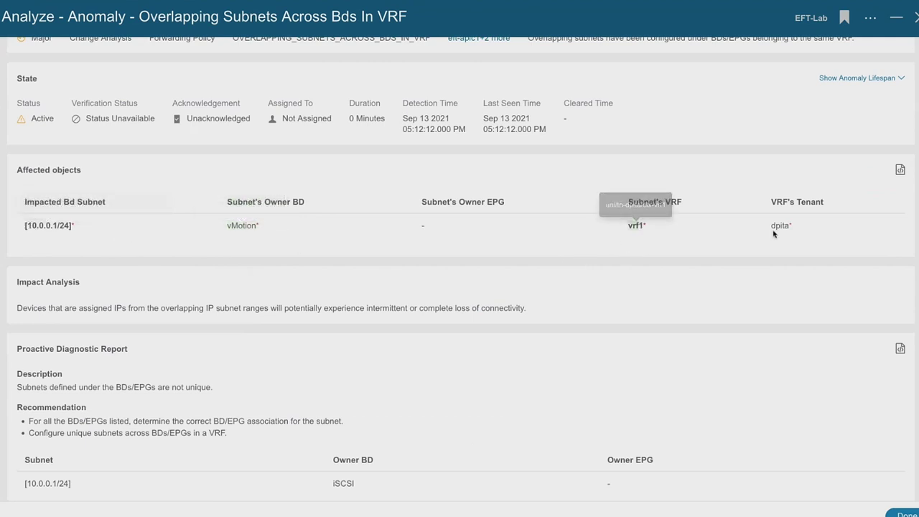
scroll(746, 257, "down", 3)
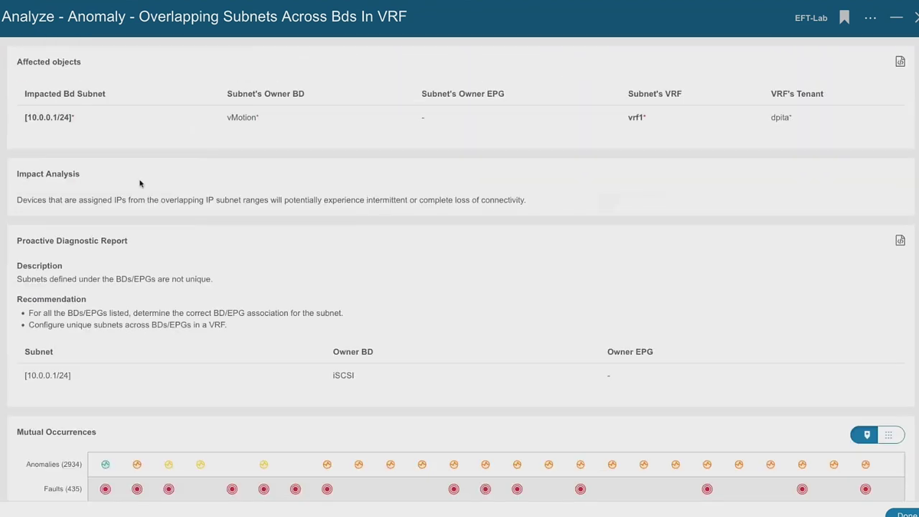
left_click_drag(32, 201, 500, 199)
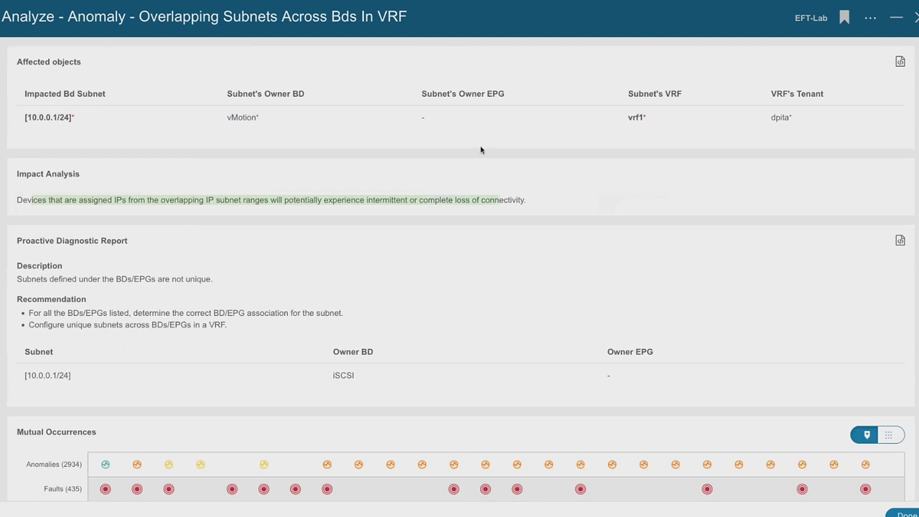
left_click(378, 266)
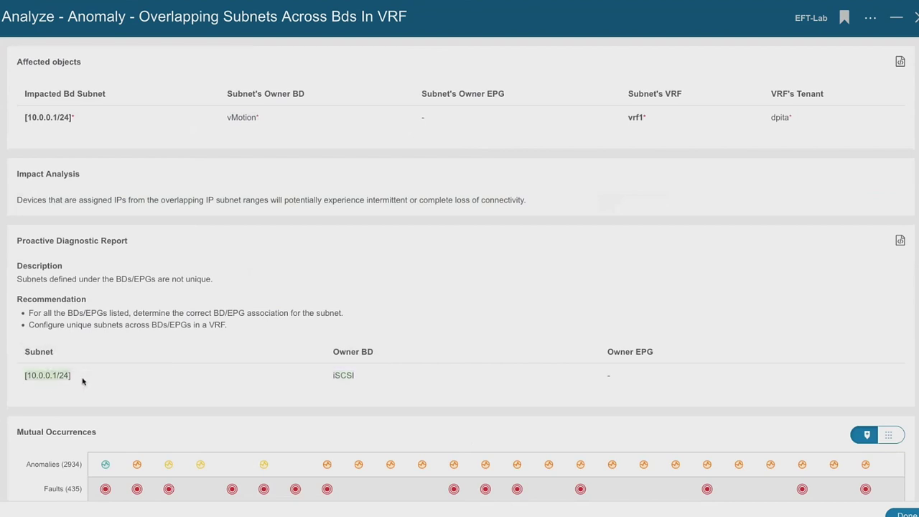
scroll(83, 381, "down", 5)
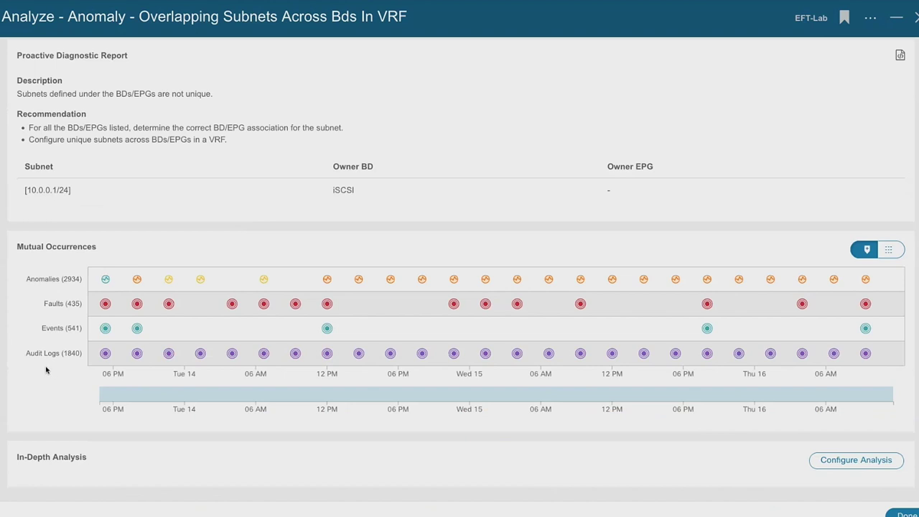
scroll(45, 366, "up", 3)
scroll(136, 320, "up", 1)
scroll(135, 320, "up", 1)
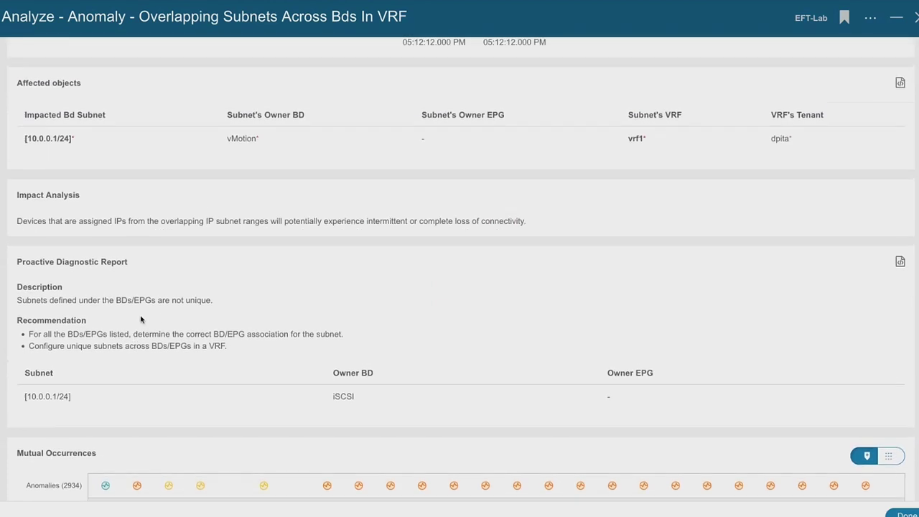
scroll(143, 319, "up", 4)
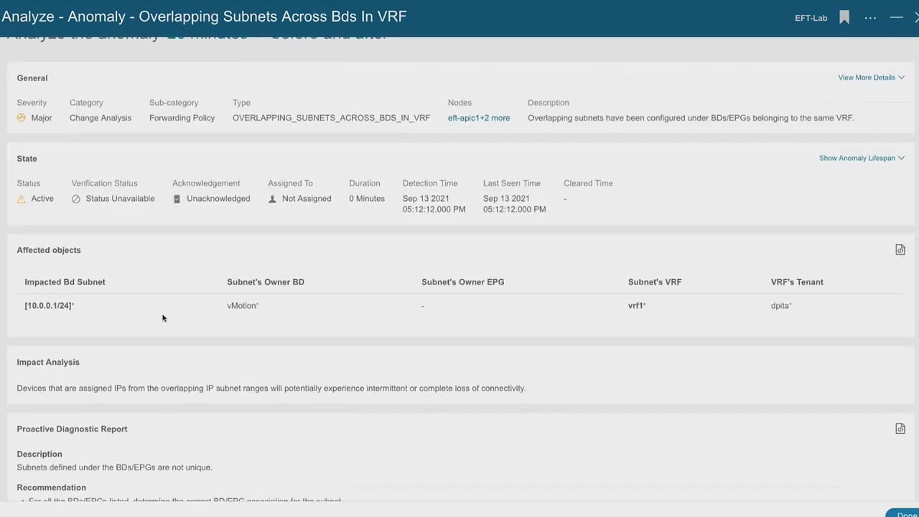
scroll(172, 317, "up", 1)
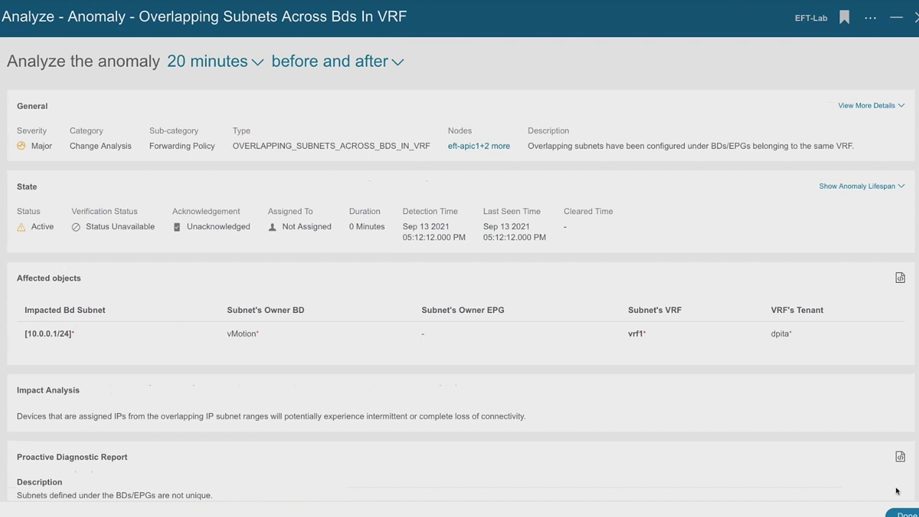
left_click(902, 513)
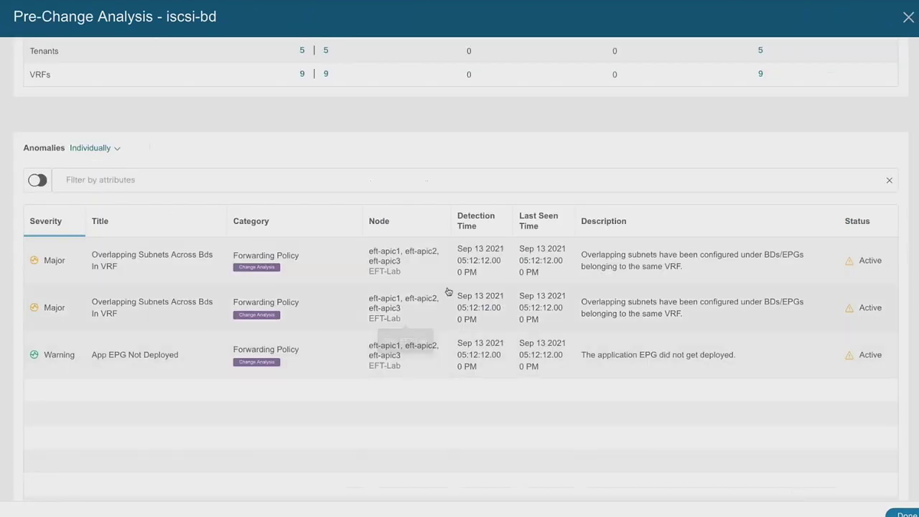
left_click(668, 315)
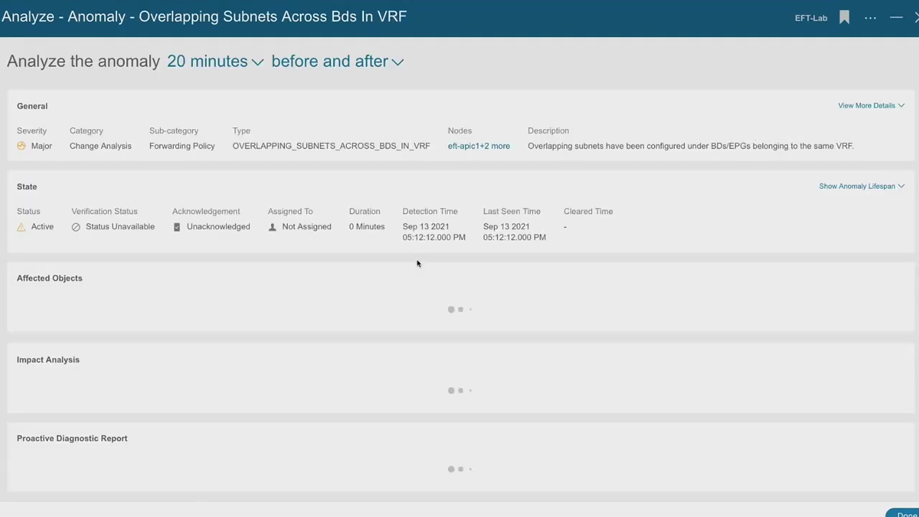
scroll(416, 263, "down", 3)
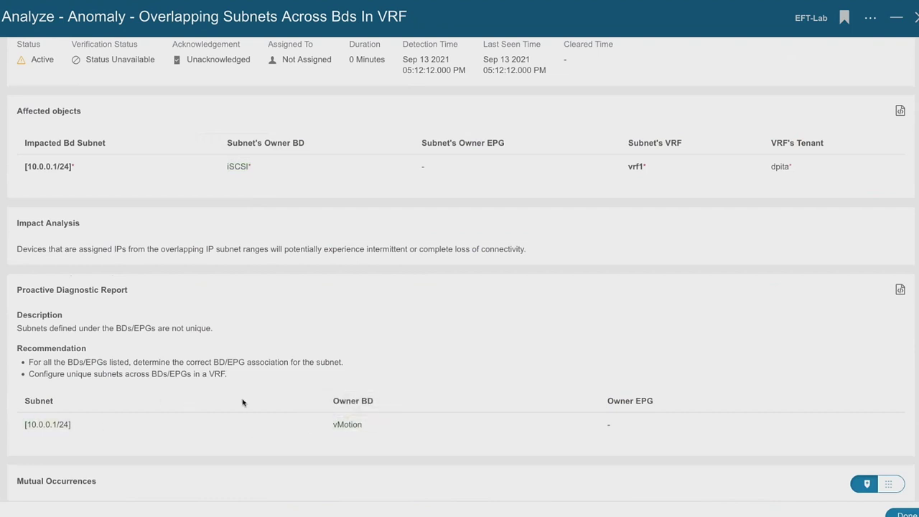
left_click(897, 513)
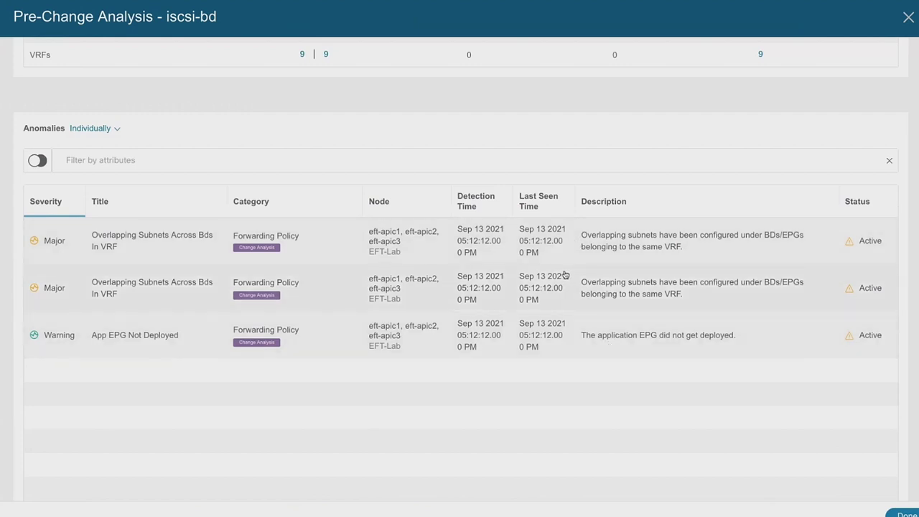
left_click(652, 344)
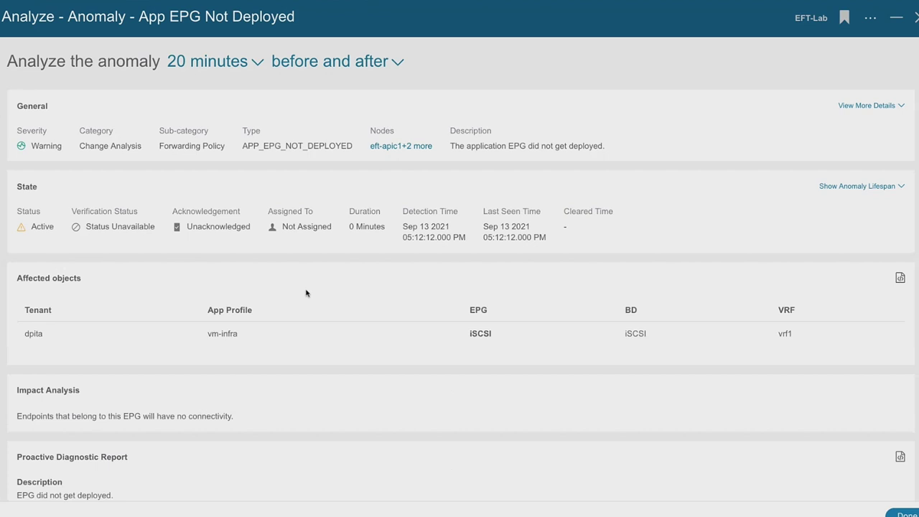
scroll(254, 352, "down", 4)
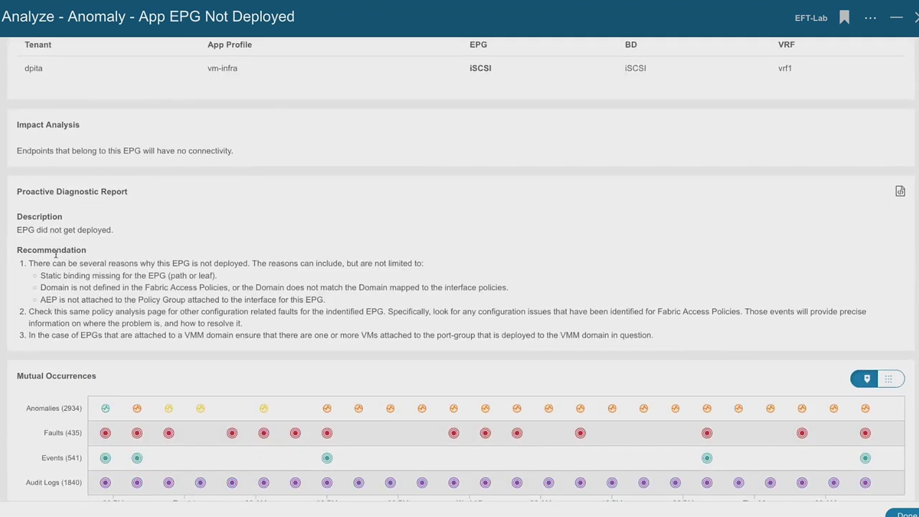
left_click_drag(27, 260, 654, 336)
left_click(662, 338)
scroll(803, 290, "up", 4)
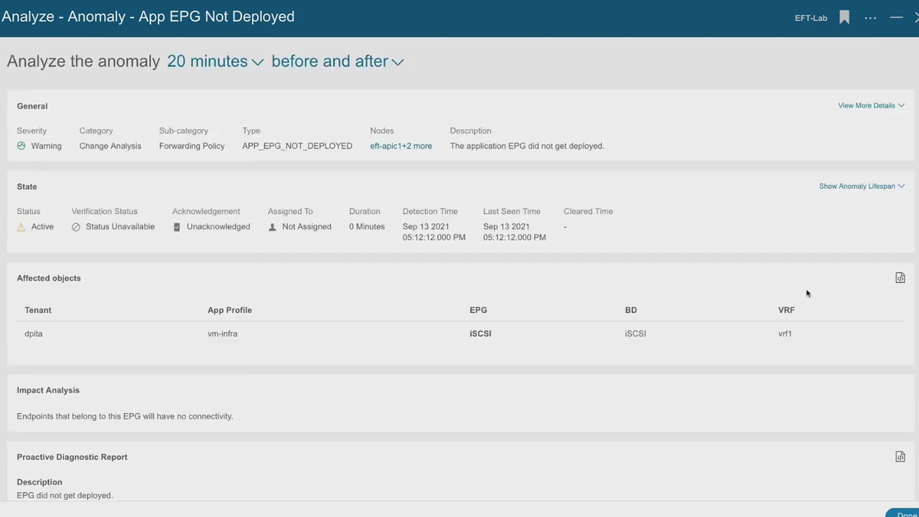
left_click(902, 513)
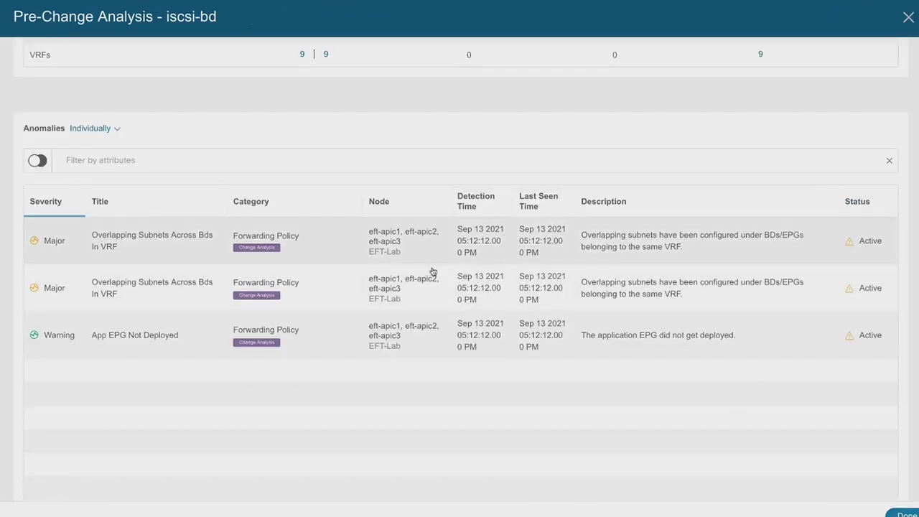
Step: Review the Compliance Analysis: 4 critical violations, 0% requirements satisfied, 7 of 79 EPGs non-compliant
scroll(433, 272, "up", 10)
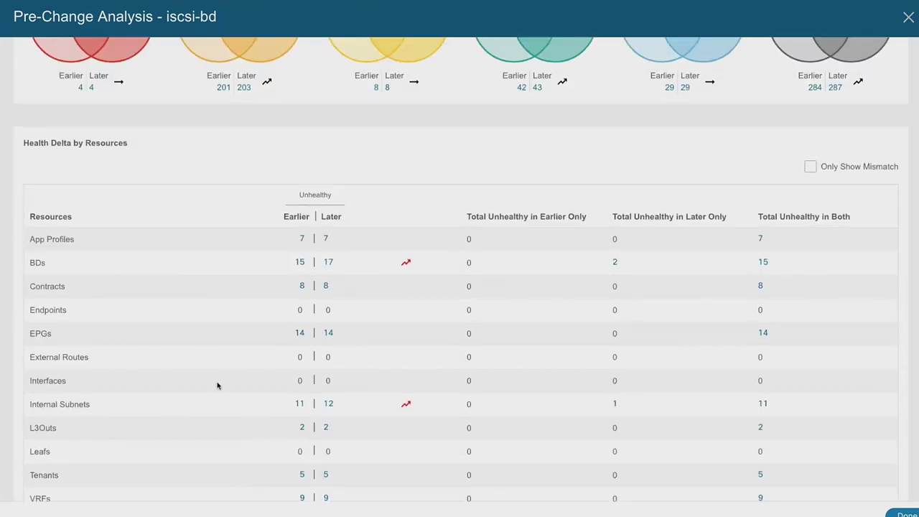
left_click(191, 56)
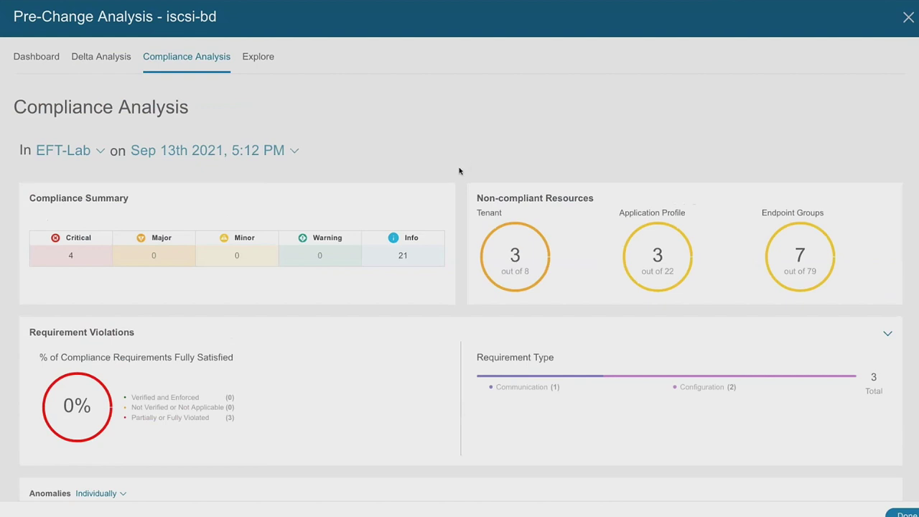
scroll(460, 170, "down", 1)
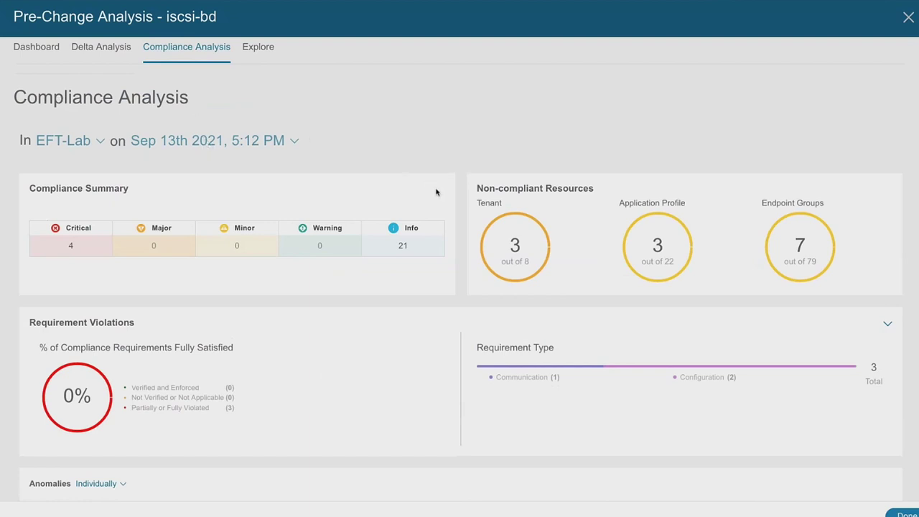
scroll(435, 192, "down", 3)
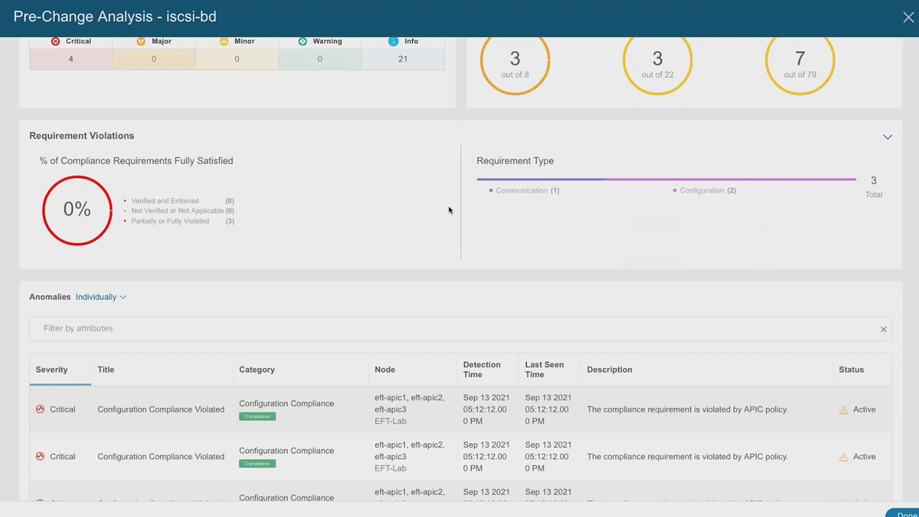
scroll(450, 210, "down", 1)
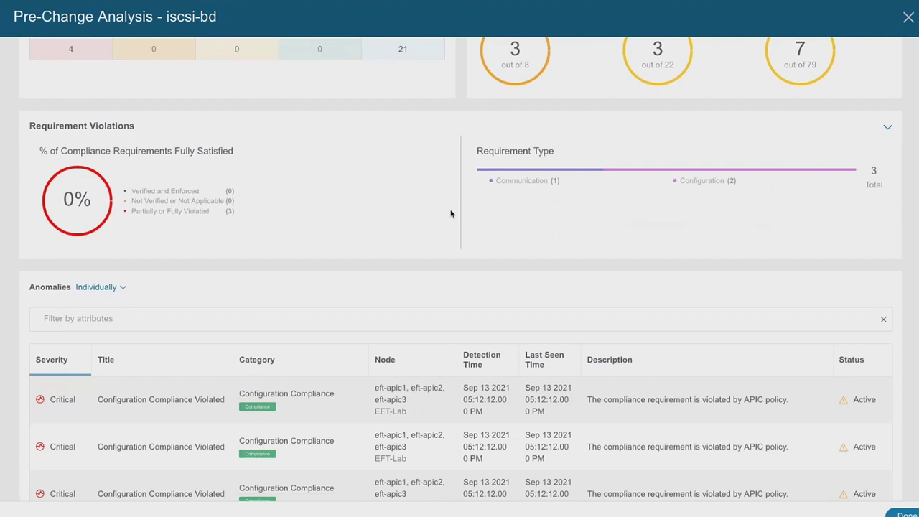
scroll(450, 216, "down", 2)
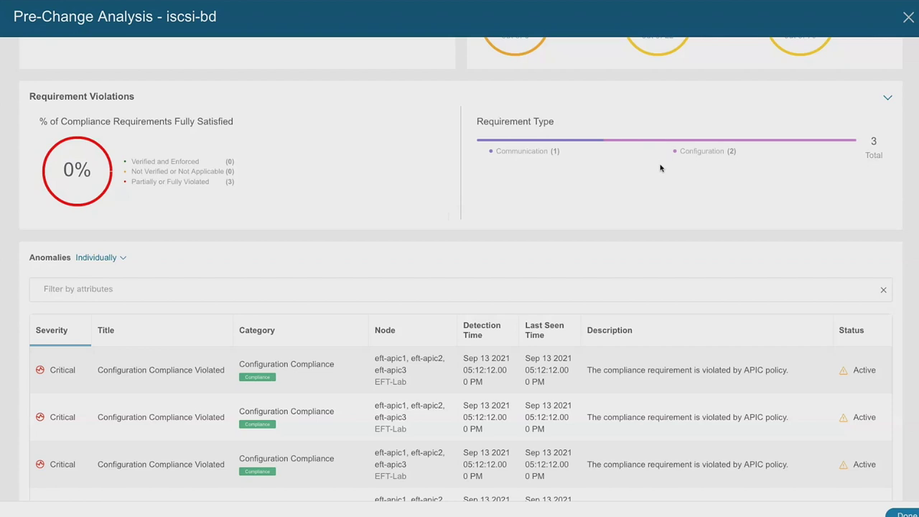
scroll(445, 190, "up", 4)
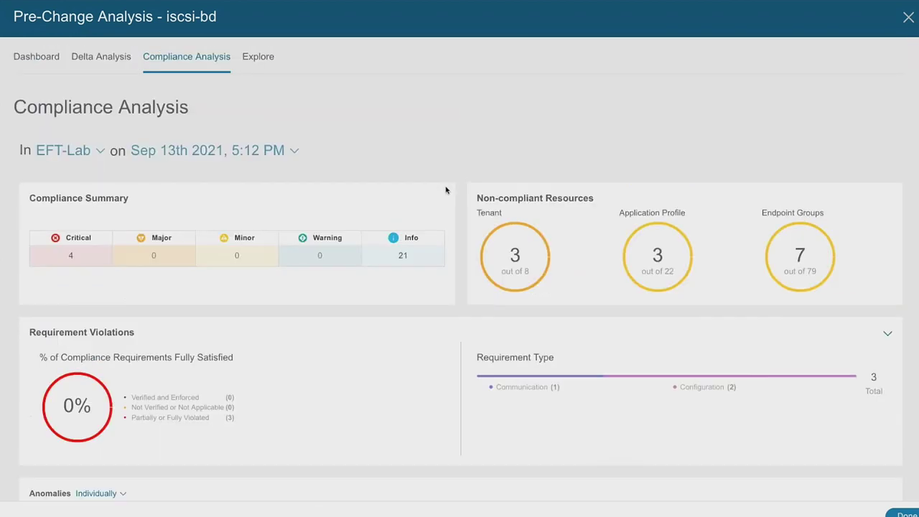
Step: In Explore, query which BDs are associated with VRF uni/tn-dpita/ctx-vrf1 and review the nine results
left_click(258, 57)
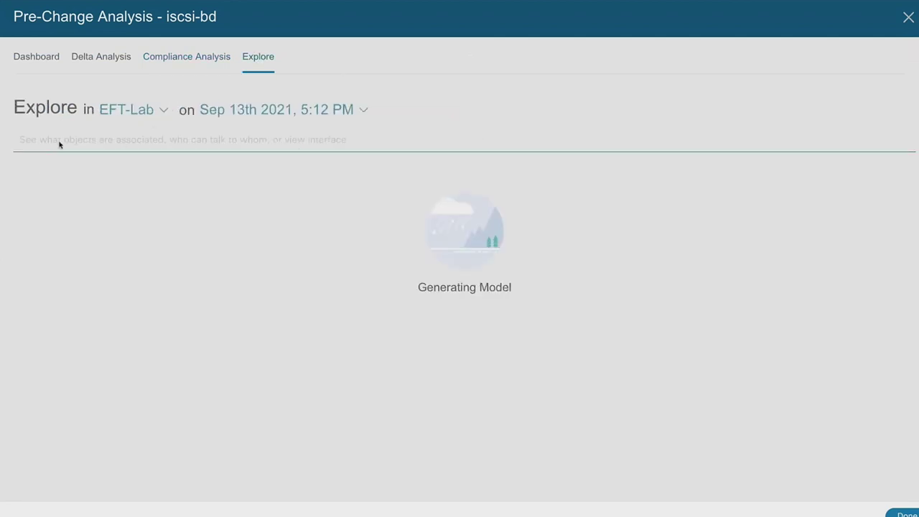
left_click(37, 140)
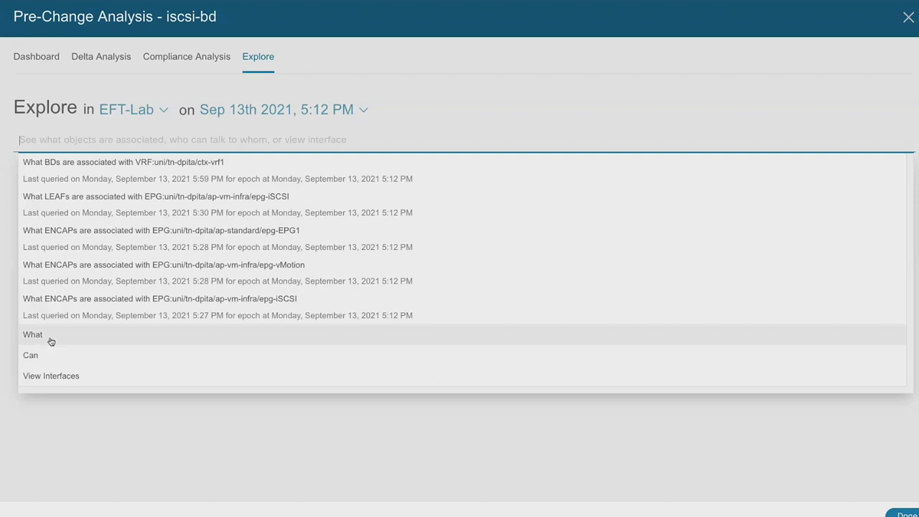
left_click(50, 342)
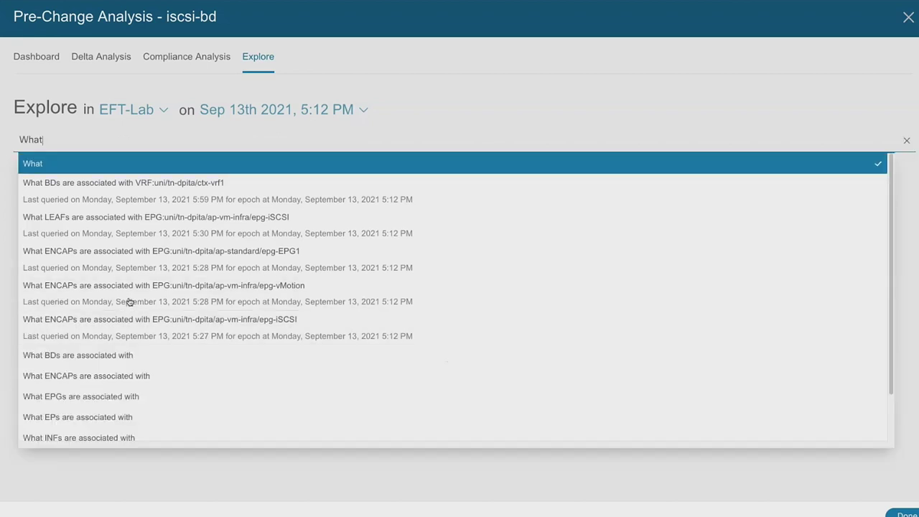
left_click(104, 361)
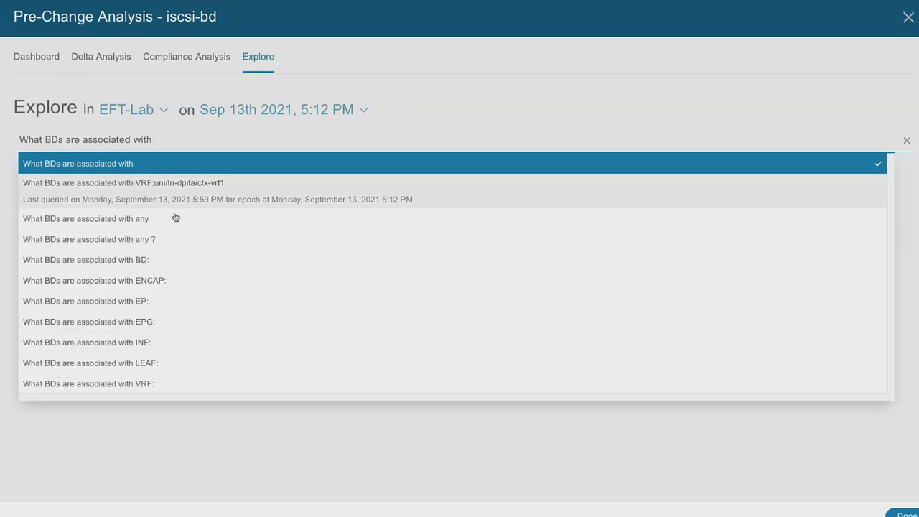
left_click(161, 380)
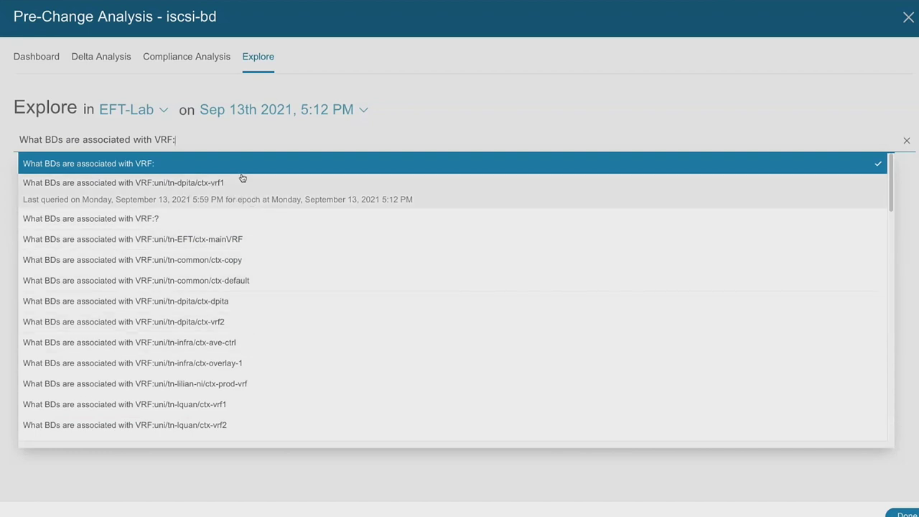
left_click(242, 180)
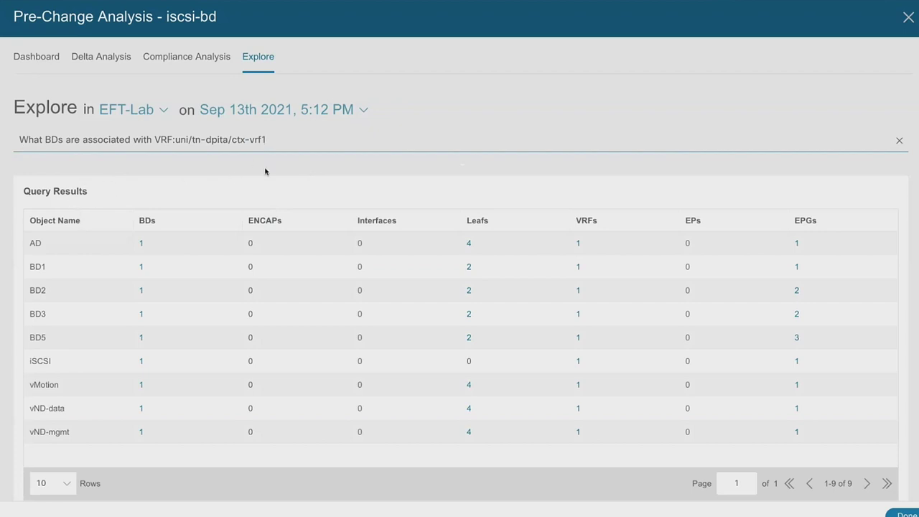
left_click(31, 139)
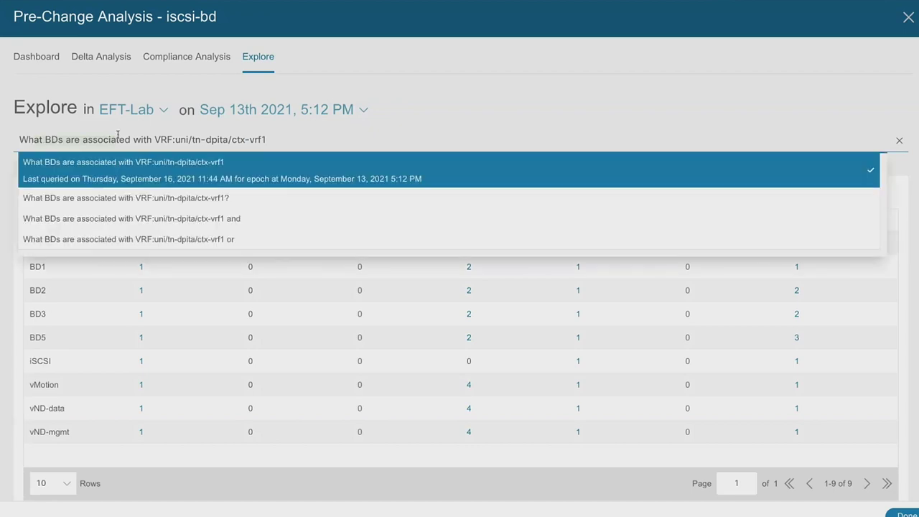
left_click(609, 77)
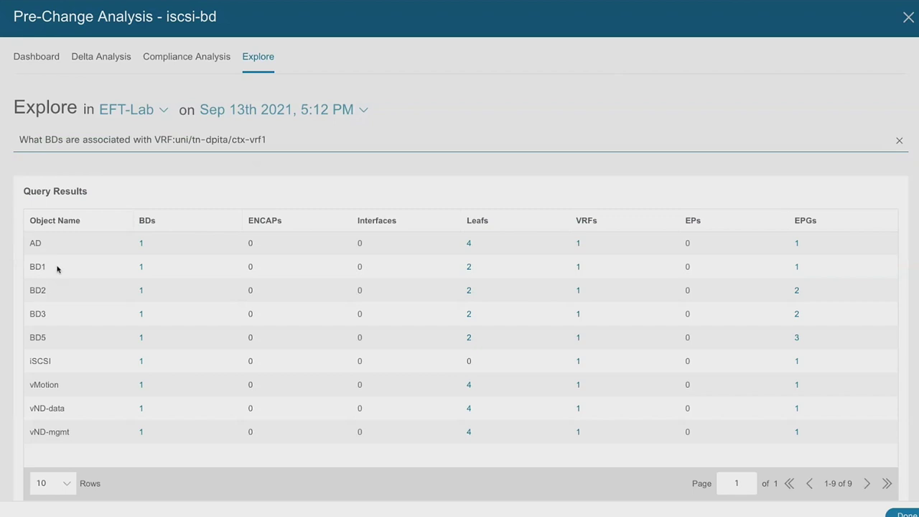
scroll(76, 244, "down", 1)
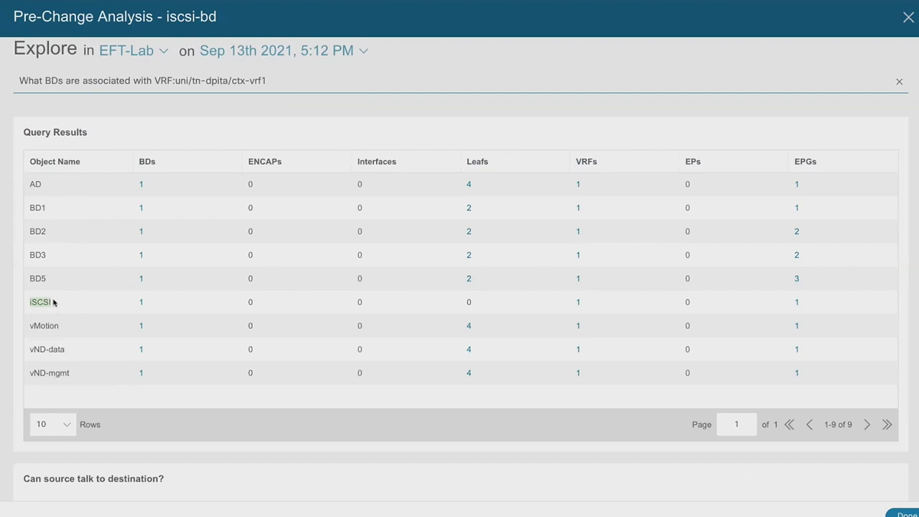
scroll(112, 294, "down", 3)
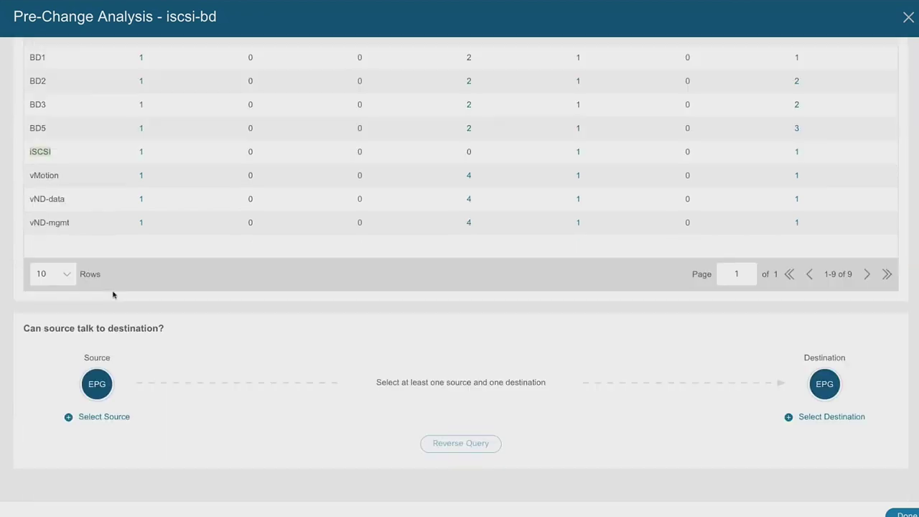
Step: Run a reachability check from source EPG vMotion to destination EPG iSCSI
left_click(116, 419)
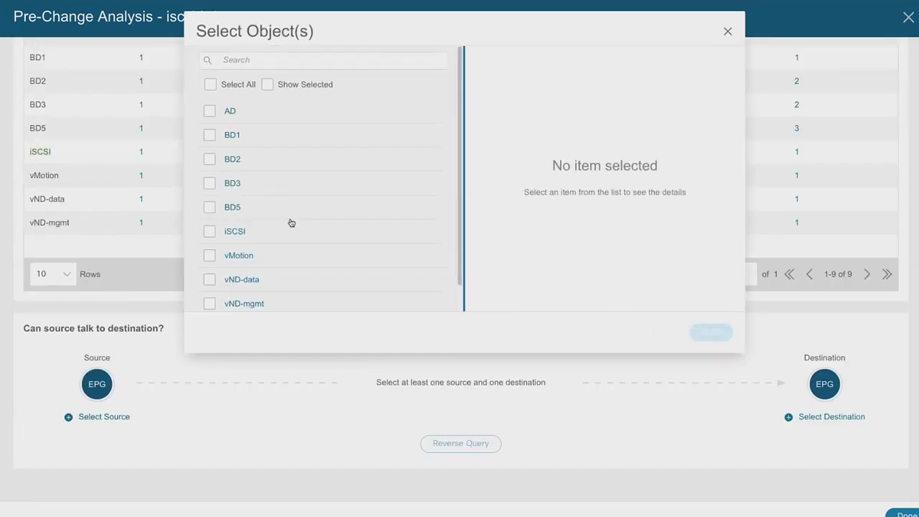
left_click(210, 256)
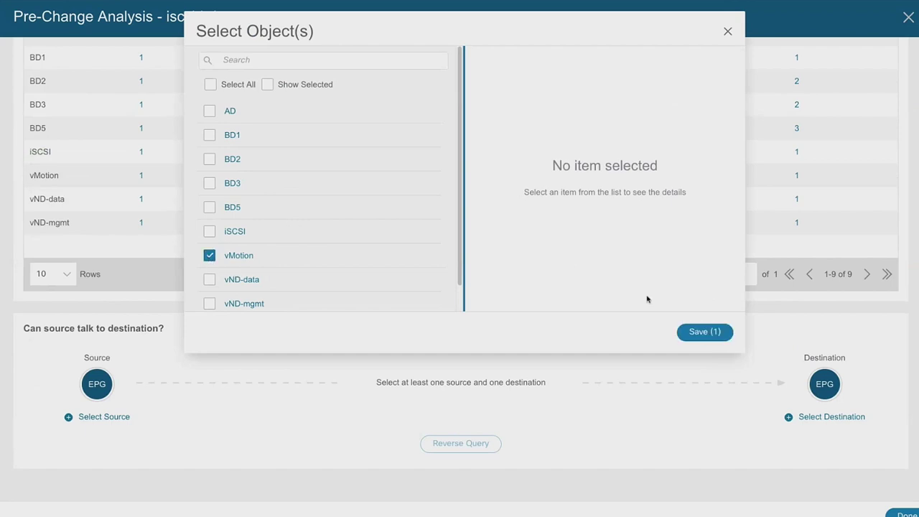
left_click(716, 333)
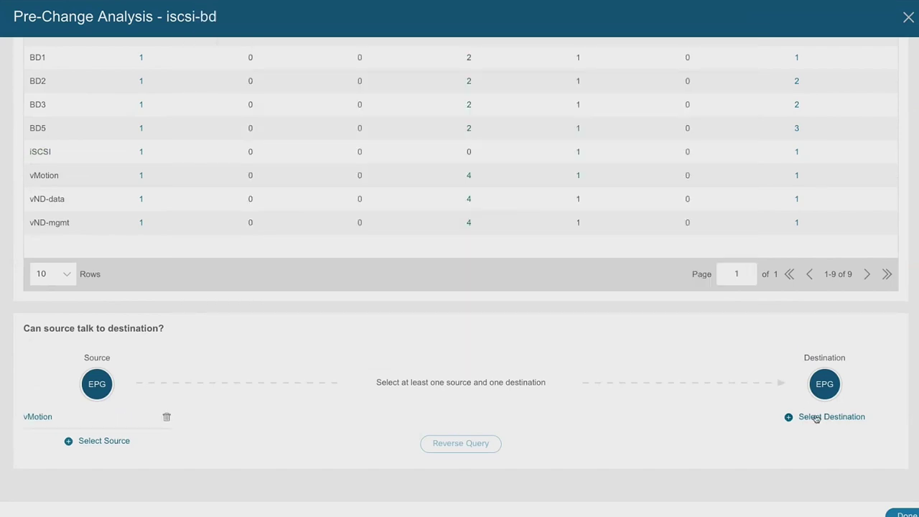
left_click(816, 418)
left_click(209, 231)
left_click(696, 331)
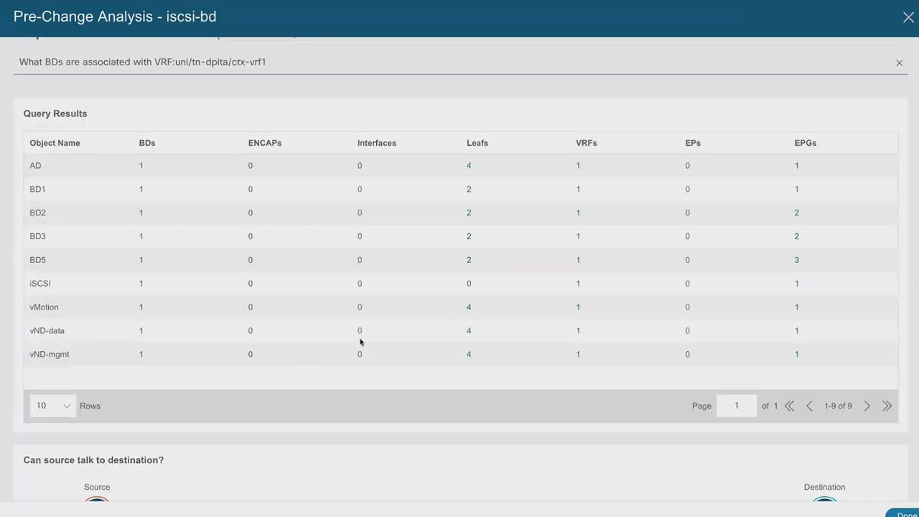
Step: Review how vMotion talks to iSCSI: subnet 10.0.0.0/24 in vrf1, allowed by the dpita-icmp security flow
scroll(381, 333, "down", 5)
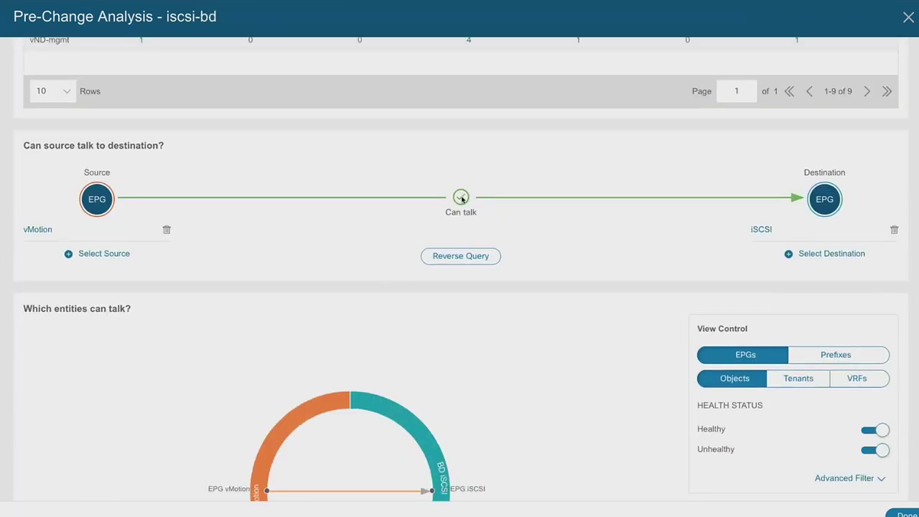
scroll(361, 304, "down", 3)
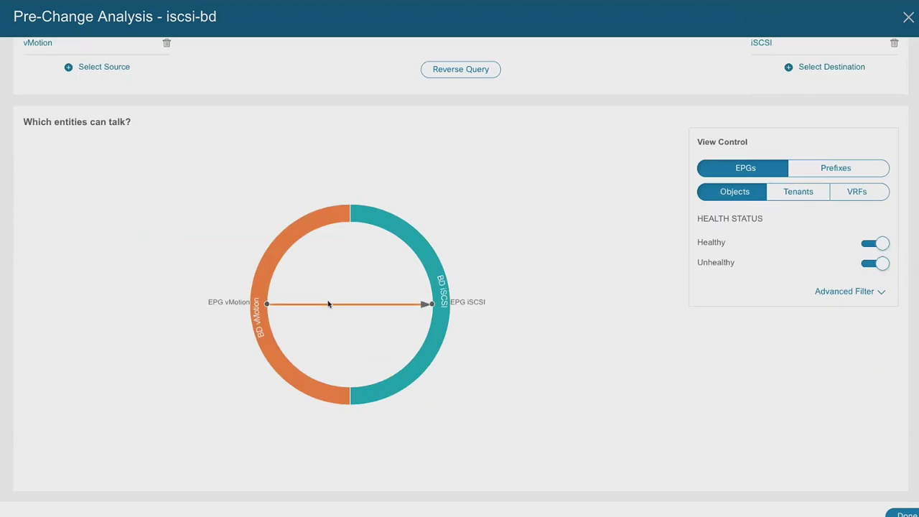
scroll(312, 308, "up", 2)
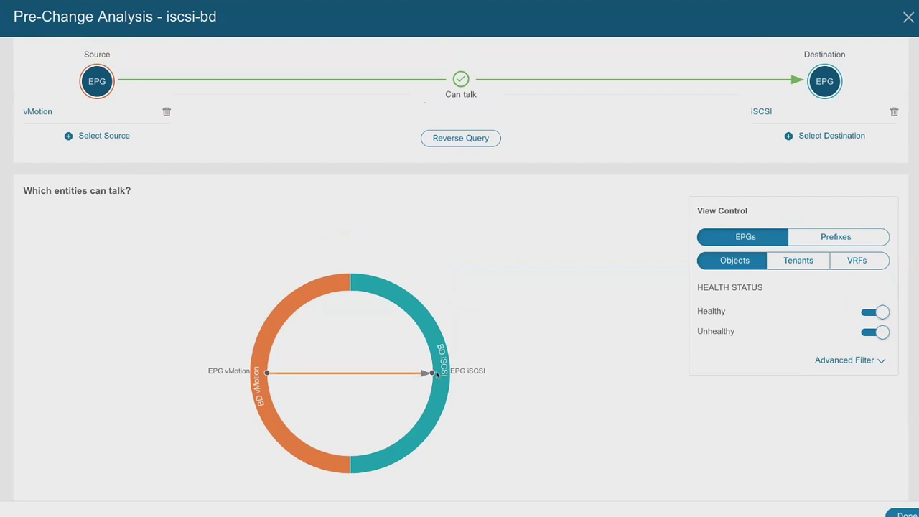
scroll(390, 372, "down", 7)
scroll(397, 342, "down", 1)
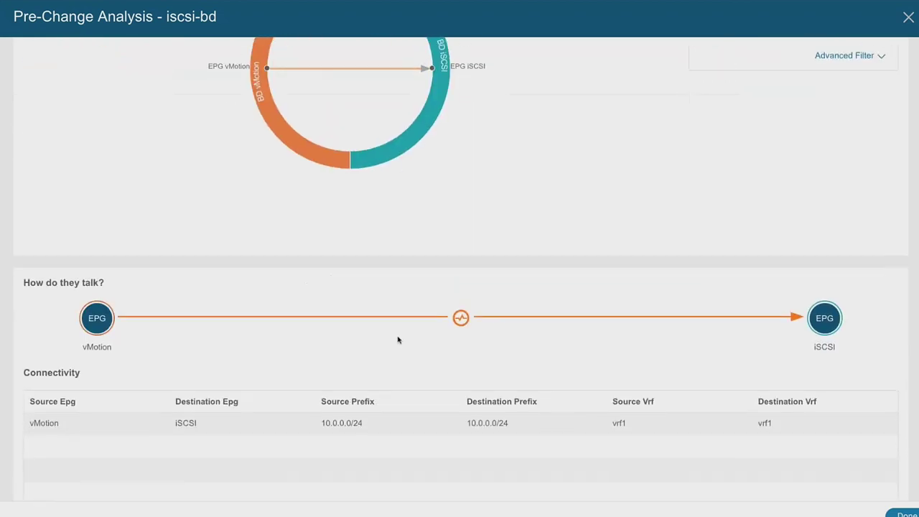
scroll(393, 339, "down", 1)
scroll(44, 244, "down", 2)
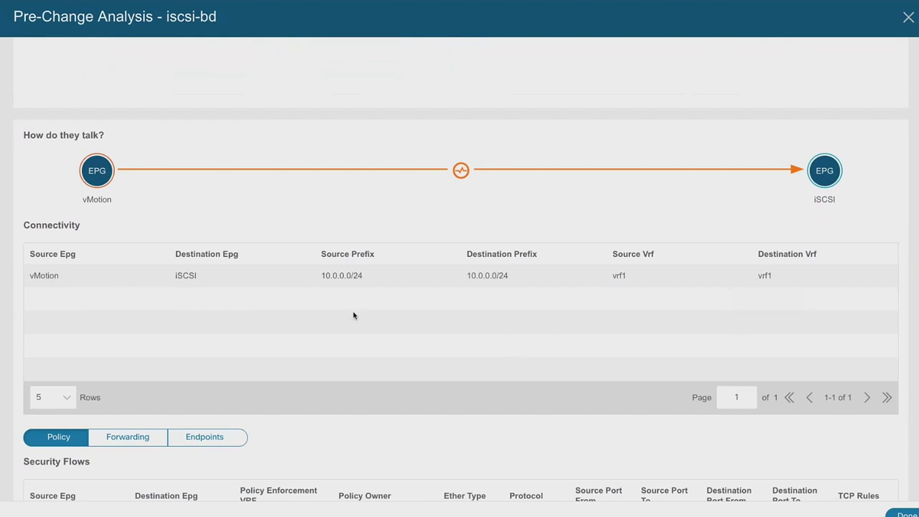
scroll(383, 246, "down", 4)
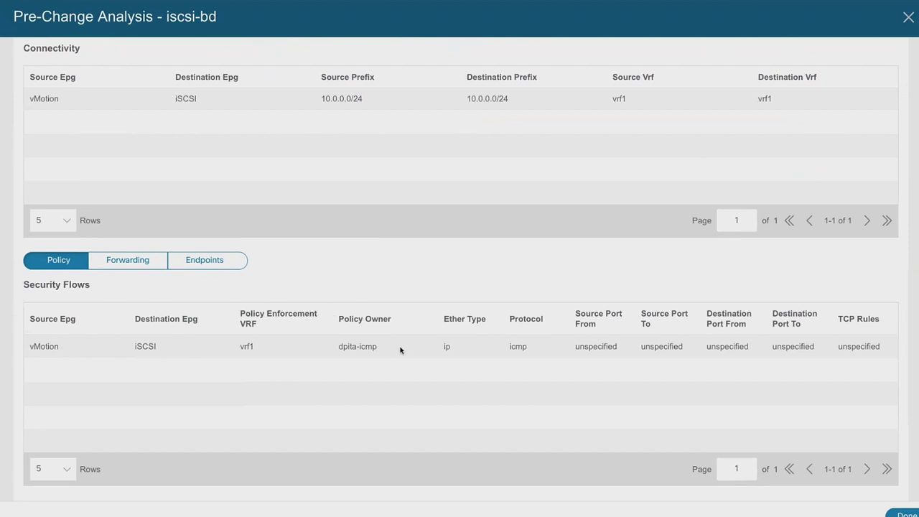
mouse_move(343, 347)
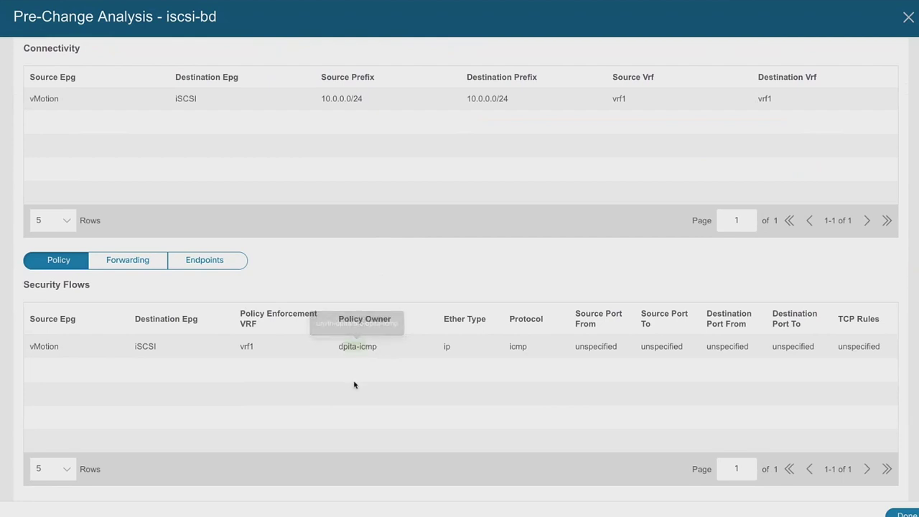
Step: Review the Major overlapping-subnet anomaly for subnet 10.0.0.0/24 under Forwarding
left_click(131, 262)
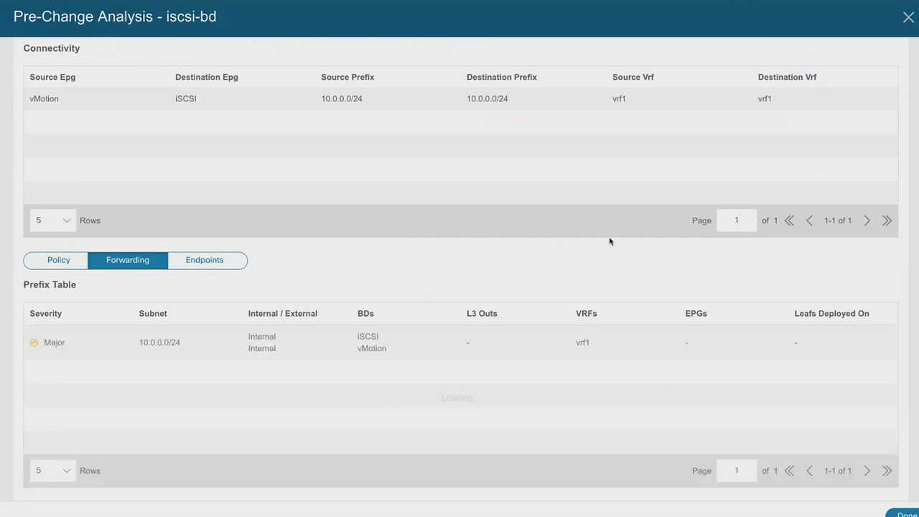
left_click(50, 341)
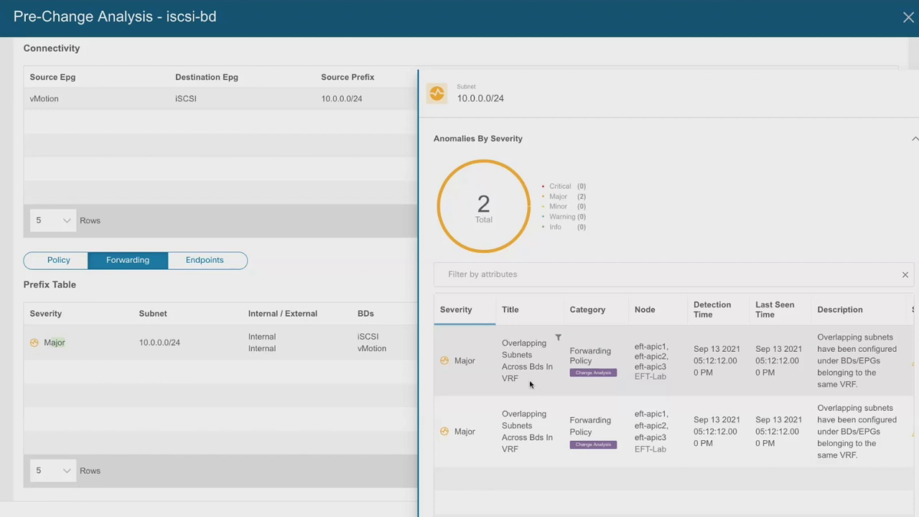
left_click(341, 241)
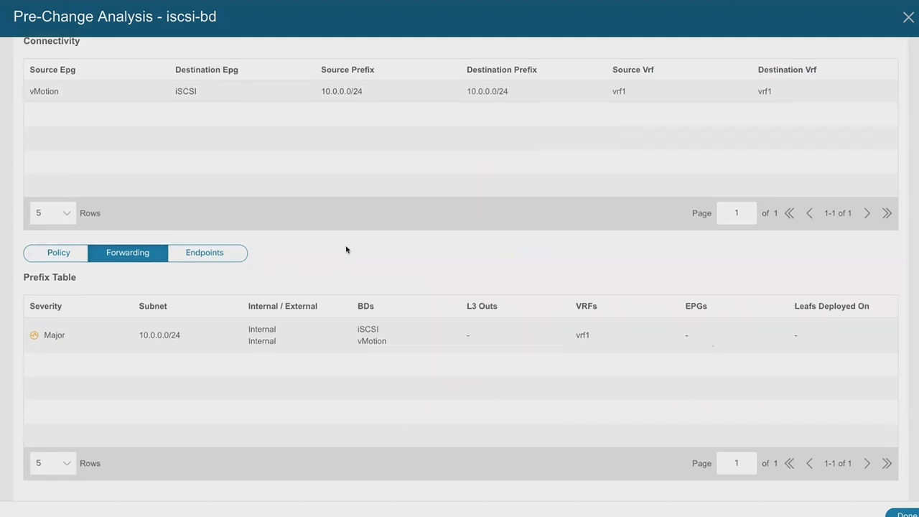
Step: Finish the iscsi-bd analysis with Done, returning to the Pre-Change Analysis list
scroll(346, 249, "down", 3)
scroll(332, 263, "up", 3)
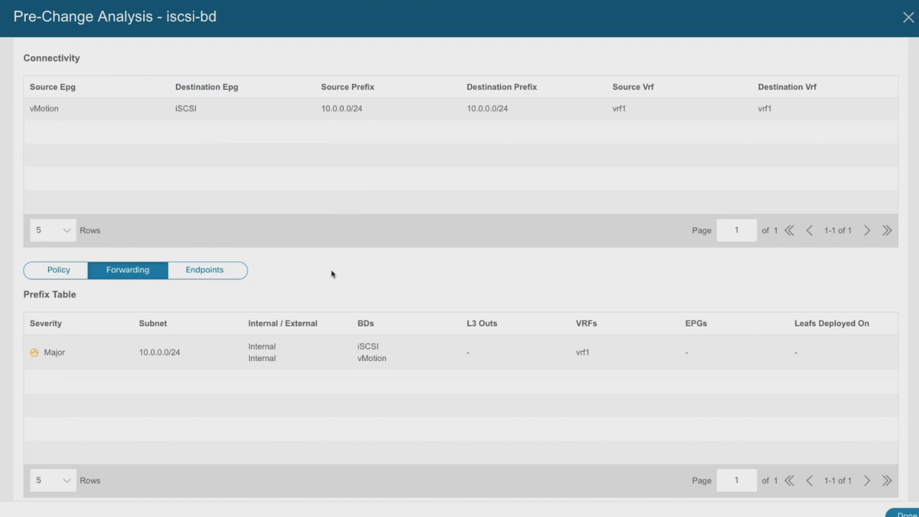
scroll(332, 273, "up", 1)
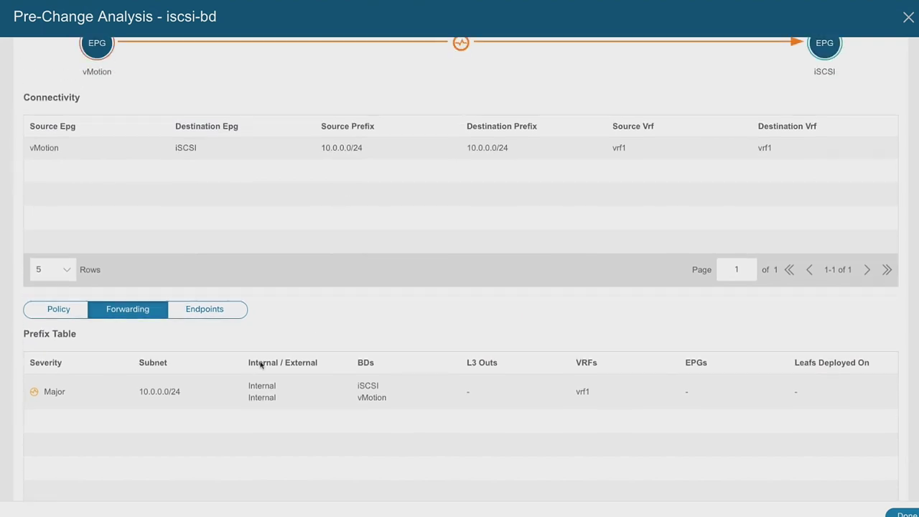
scroll(283, 349, "up", 1)
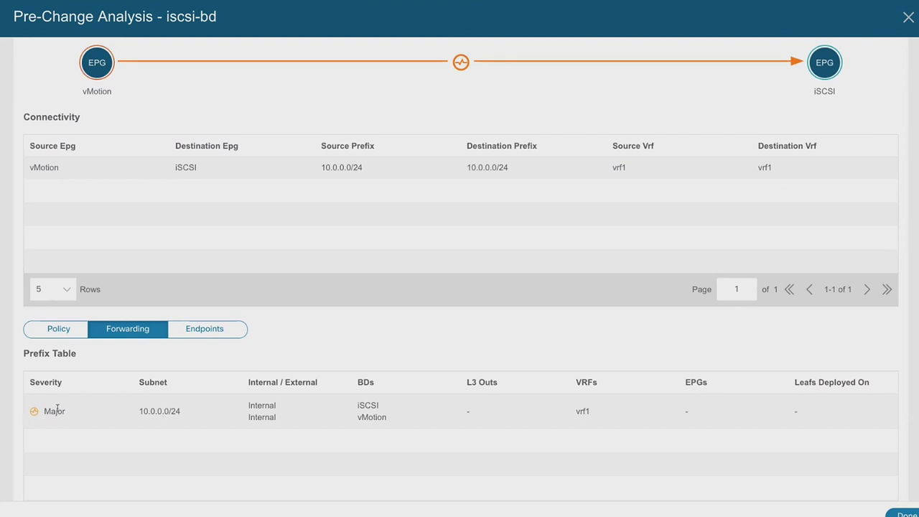
scroll(399, 378, "up", 2)
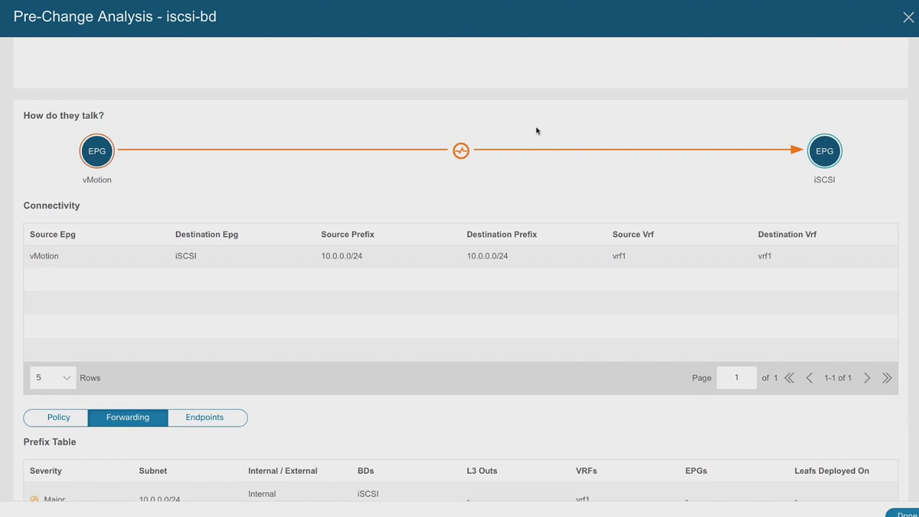
scroll(432, 338, "down", 3)
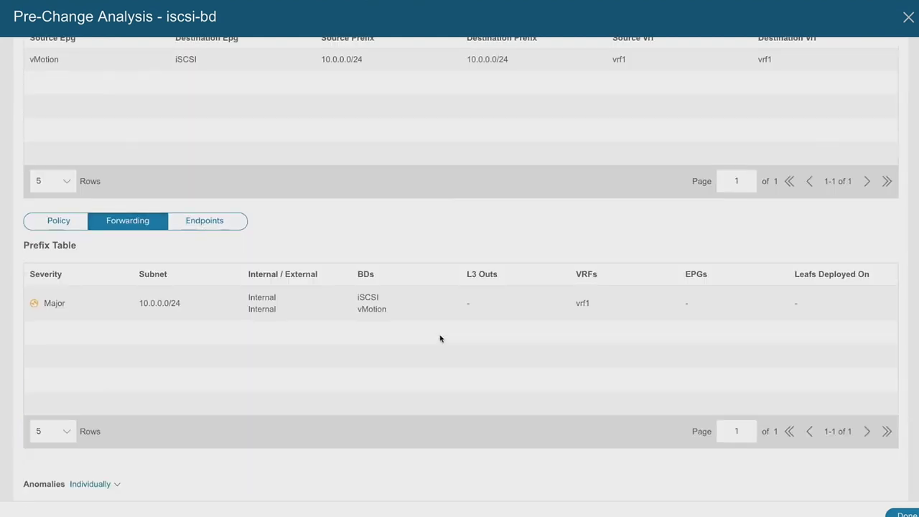
scroll(438, 338, "up", 6)
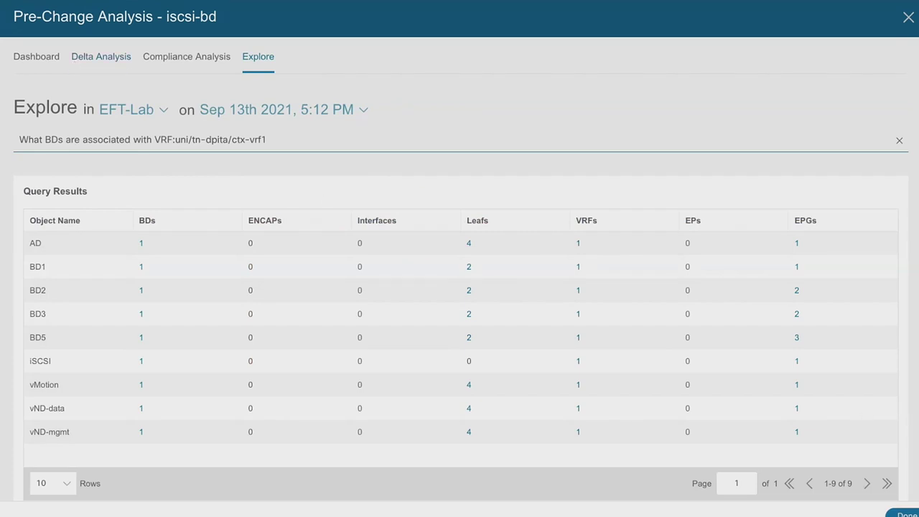
left_click(902, 514)
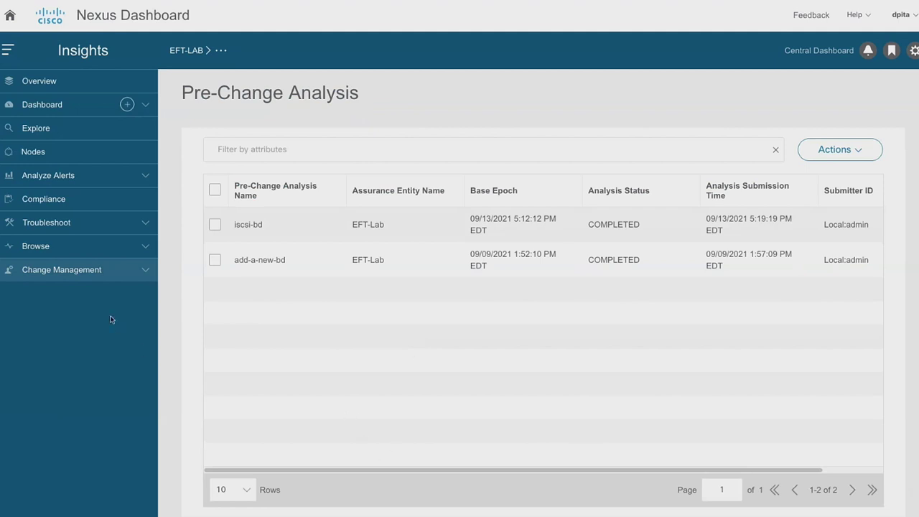
Step: Go to Change Management's Firmware Update Analysis list showing EFT-5-2 and EFT-5-2-latest
left_click(143, 275)
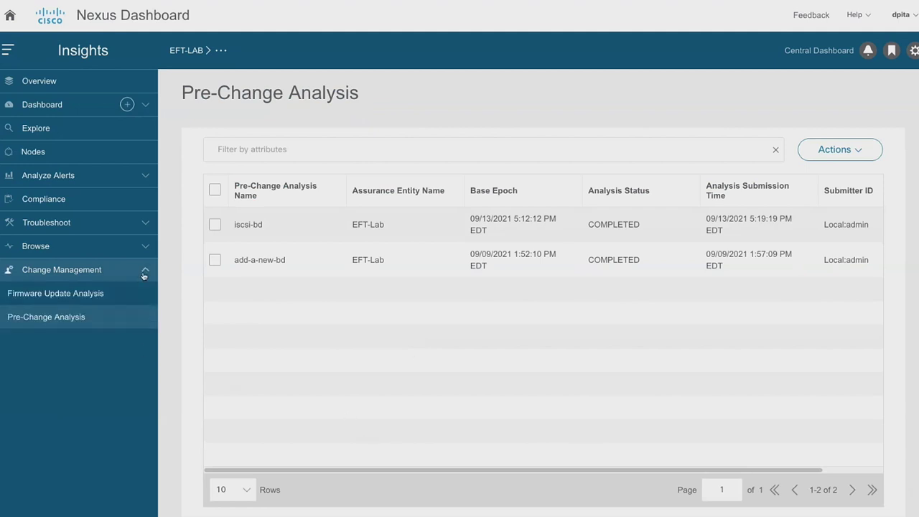
left_click(65, 299)
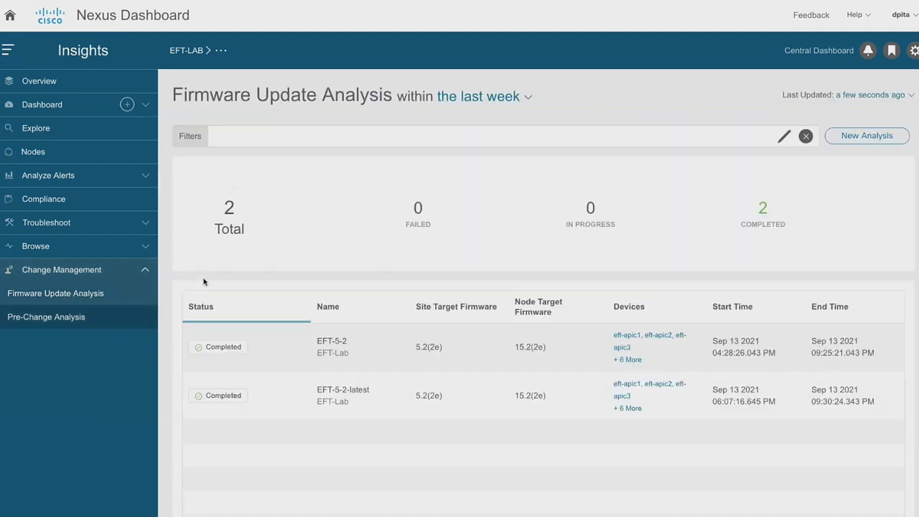
scroll(205, 280, "down", 1)
left_click(145, 265)
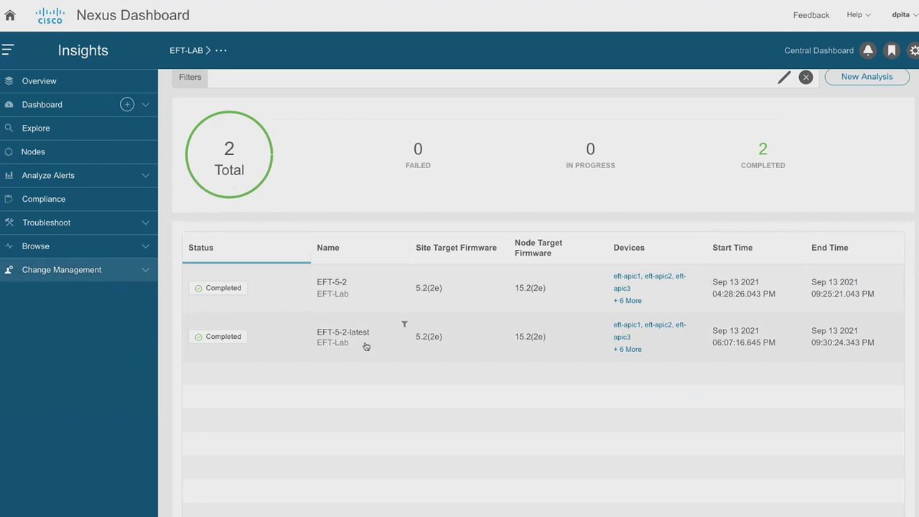
scroll(366, 347, "up", 1)
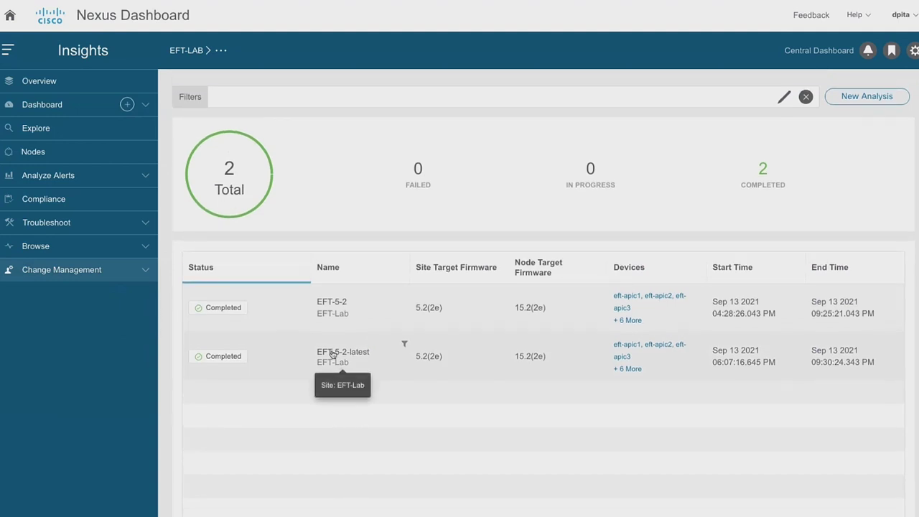
scroll(332, 353, "up", 1)
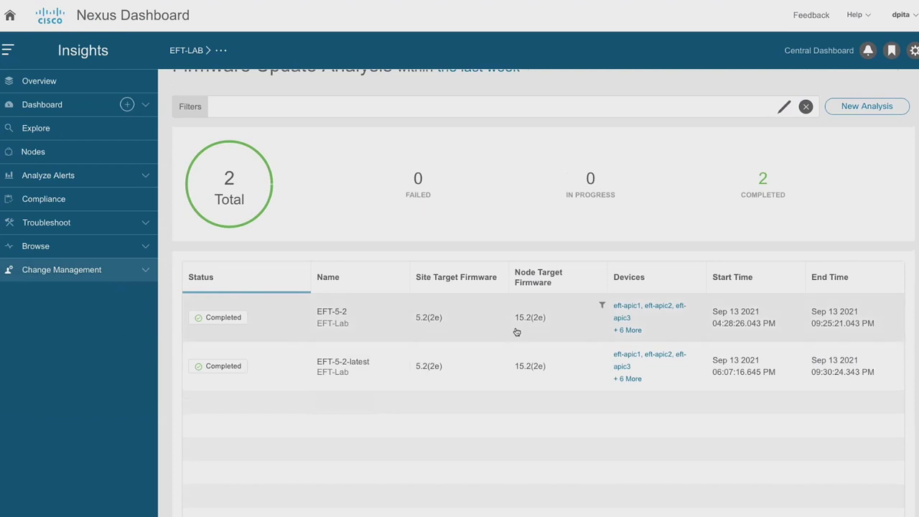
Step: Open EFT-5-2-latest details: 6 nodes to 15.2(2e) and 3 sites to 5.2(2e)
left_click(363, 381)
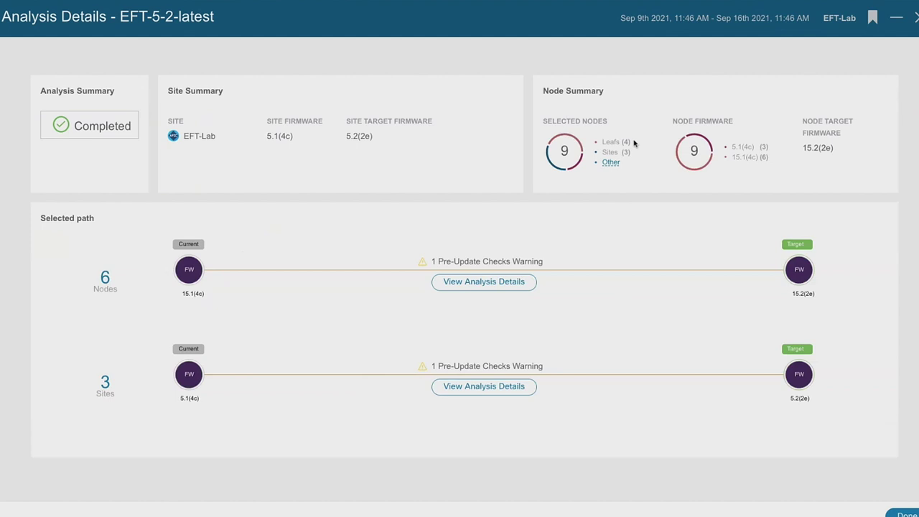
mouse_move(614, 164)
left_click_drag(730, 149, 845, 148)
left_click(843, 155)
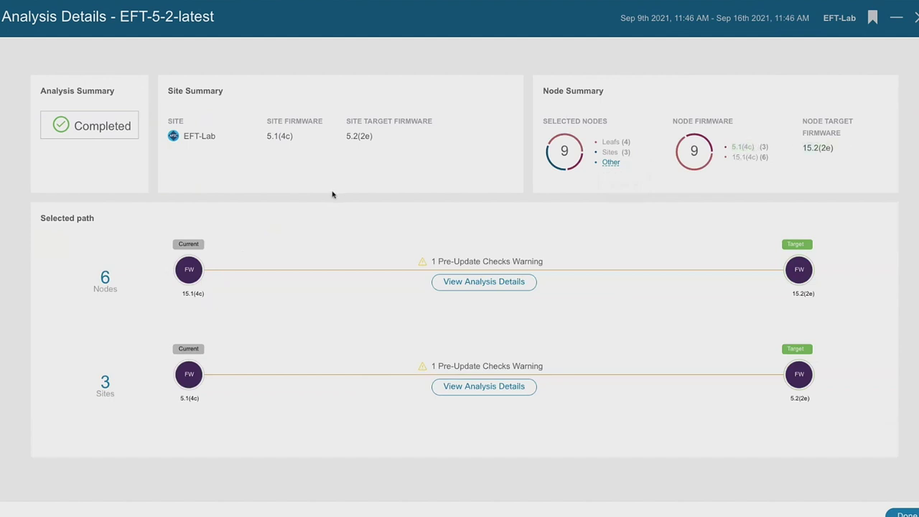
Step: Open the Sites path analysis overview showing 3 of 3 sites and APIC controllers at 5.1(4c)
left_click(495, 387)
scroll(126, 125, "down", 1)
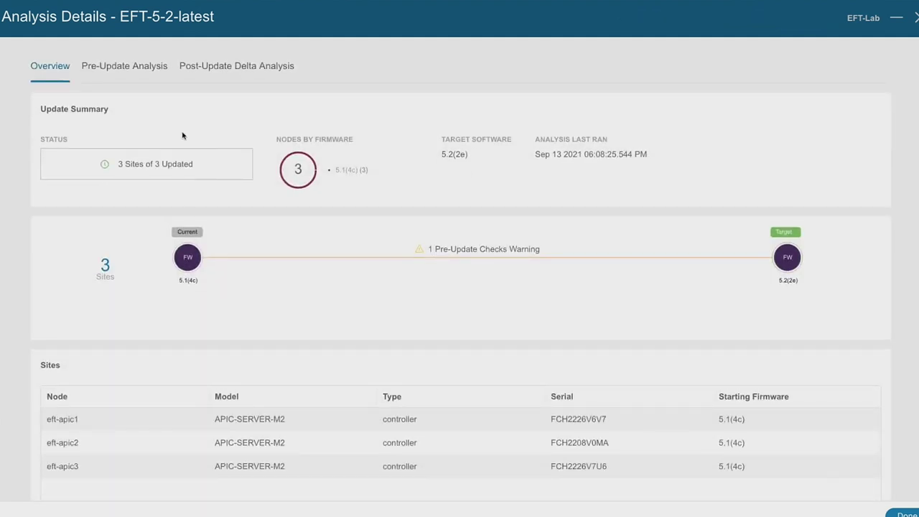
scroll(611, 302, "down", 6)
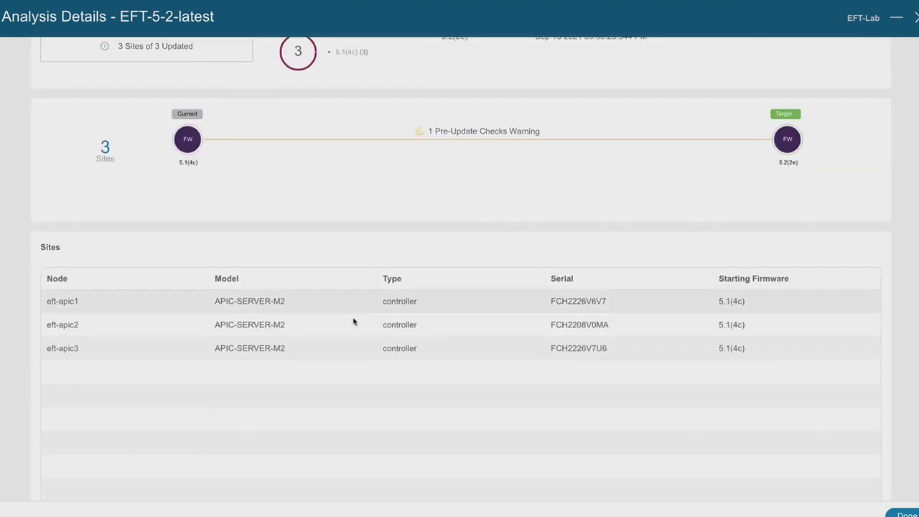
scroll(337, 336, "down", 1)
scroll(337, 336, "down", 2)
scroll(338, 336, "up", 5)
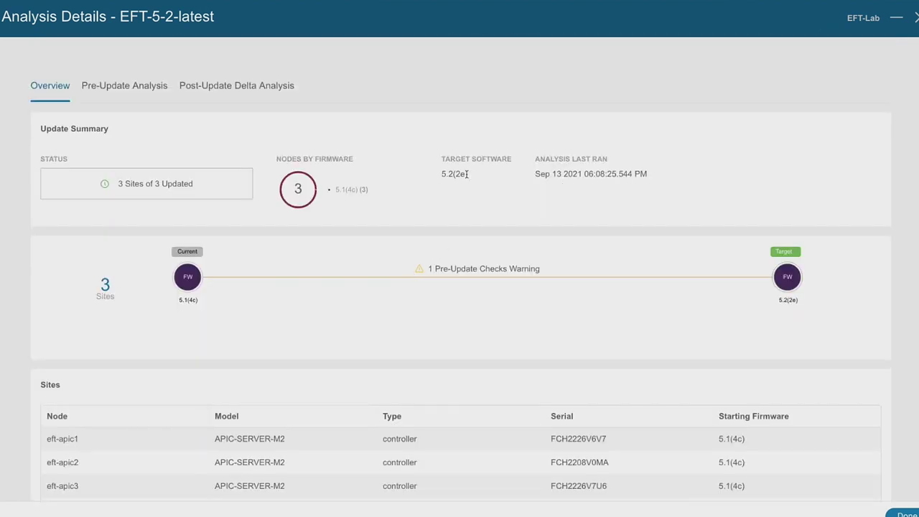
left_click(117, 100)
Step: Show all pre-update validations for the sites upgrade and scroll through the passed checks
left_click(132, 100)
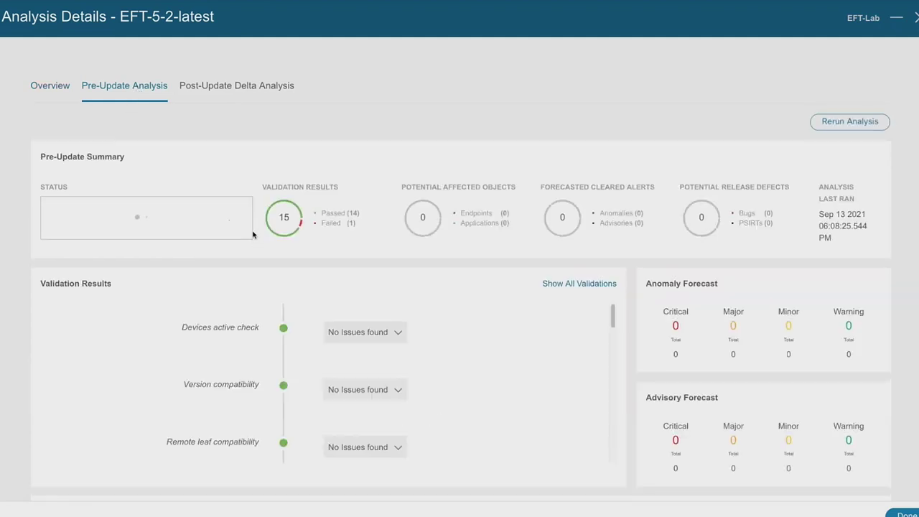
left_click(590, 286)
scroll(429, 246, "down", 1)
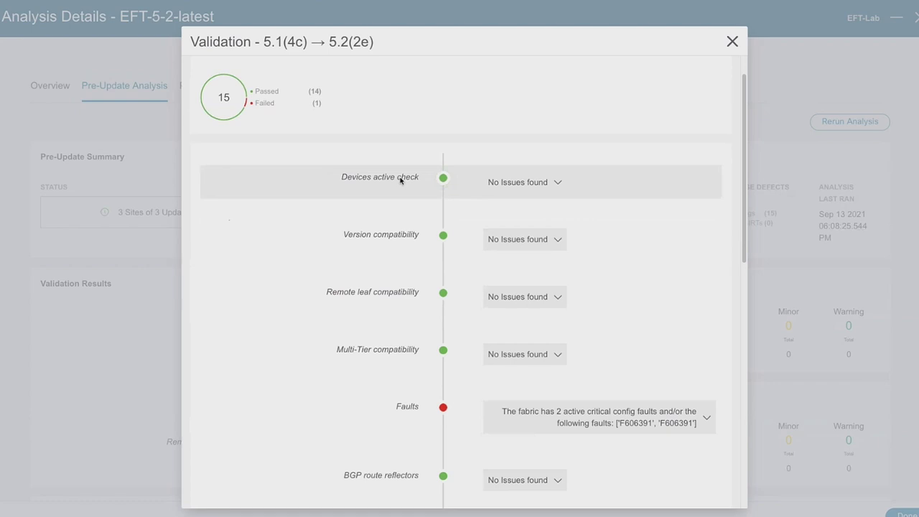
left_click_drag(354, 236, 392, 235)
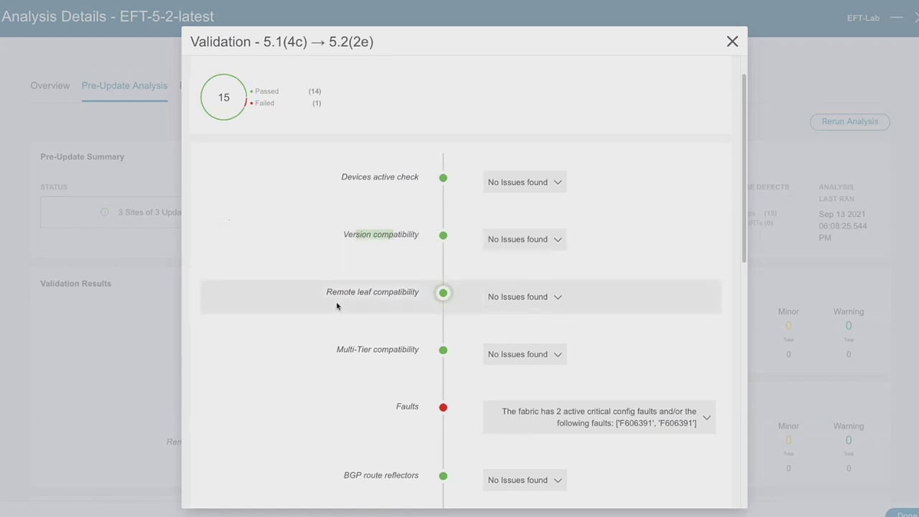
scroll(338, 301, "down", 1)
left_click_drag(335, 233, 376, 238)
scroll(401, 301, "down", 1)
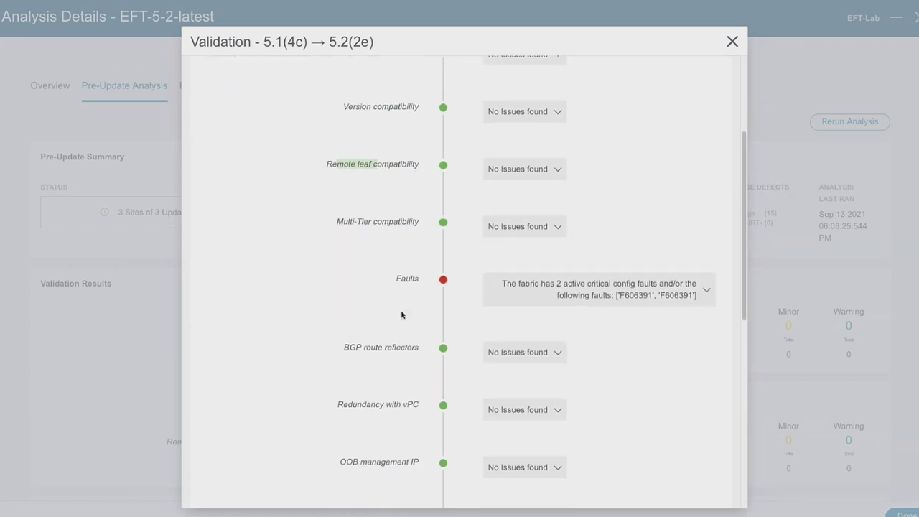
scroll(401, 341, "down", 3)
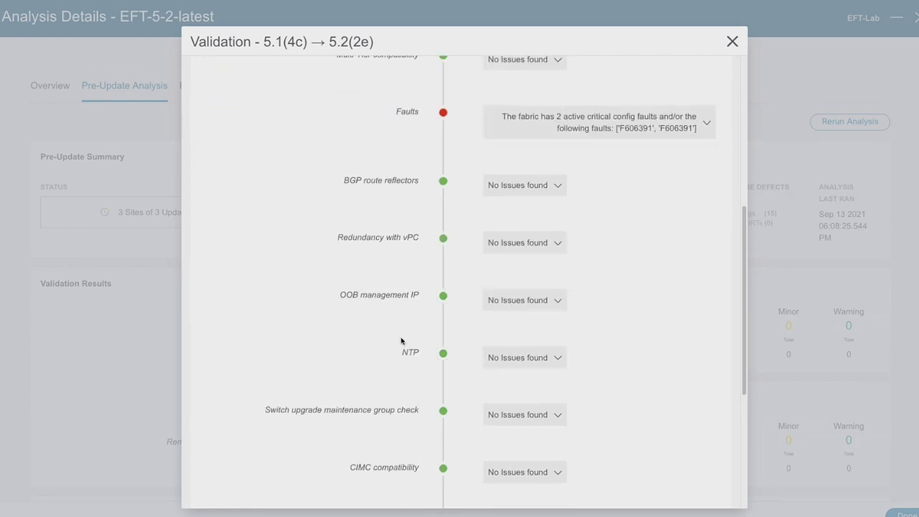
scroll(401, 341, "down", 3)
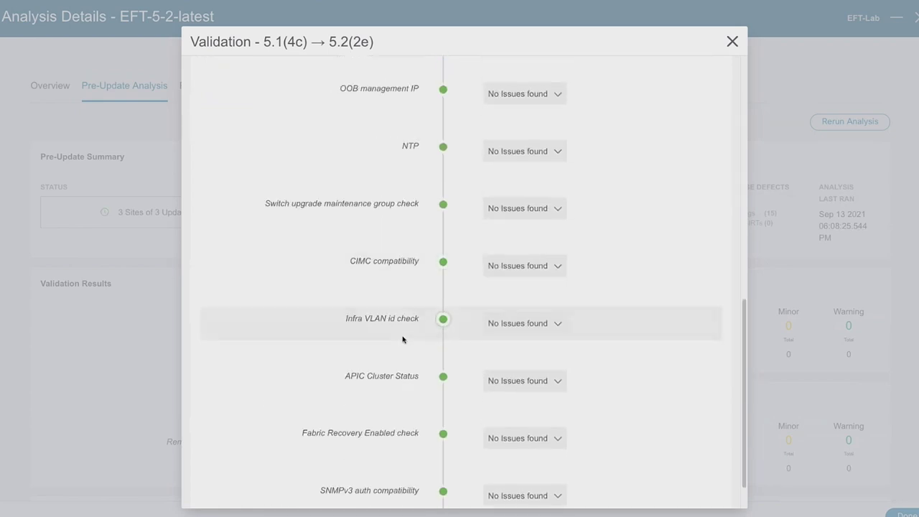
scroll(402, 338, "down", 1)
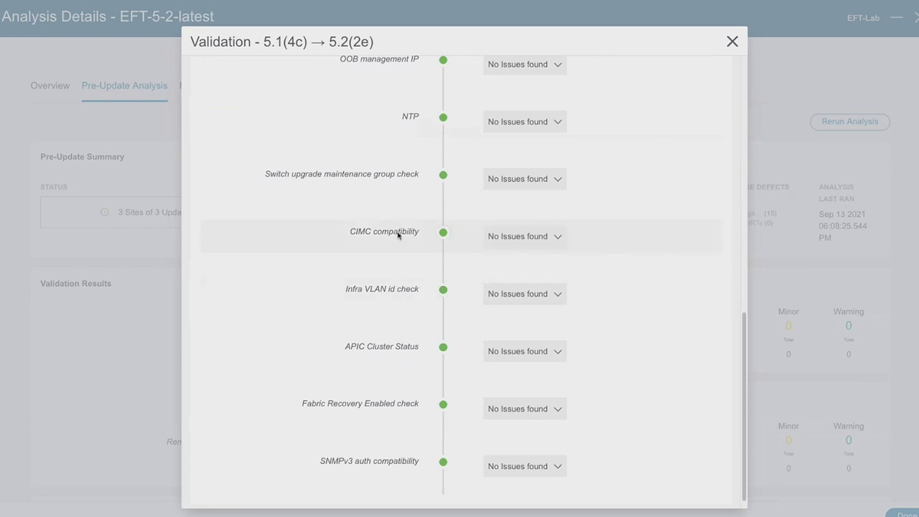
scroll(390, 363, "up", 5)
scroll(480, 220, "up", 1)
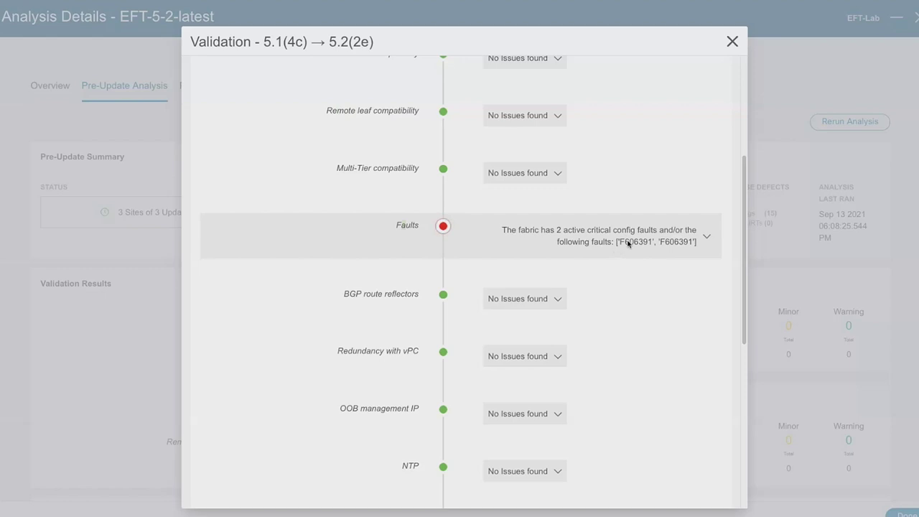
scroll(627, 243, "down", 3)
scroll(628, 244, "up", 3)
Step: Inspect the failed Faults check with 2 critical config faults, then close the validation list
left_click(705, 260)
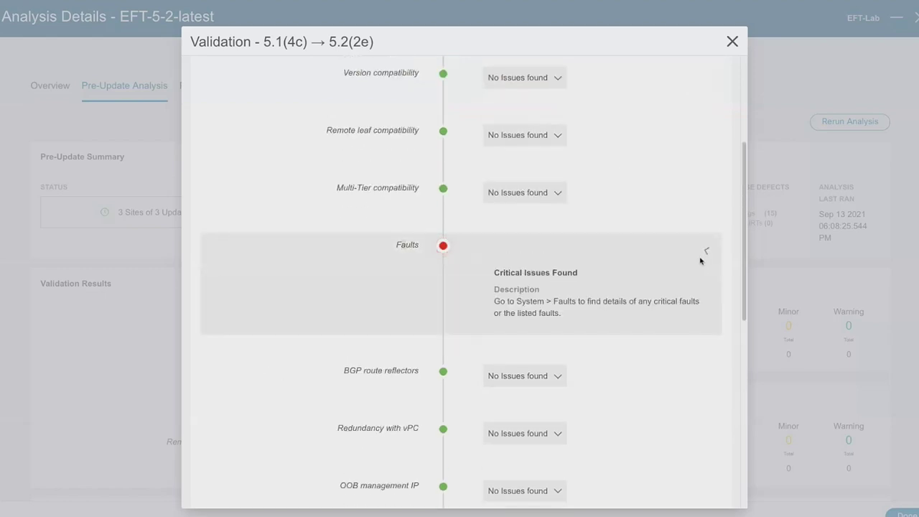
left_click_drag(546, 302, 584, 302)
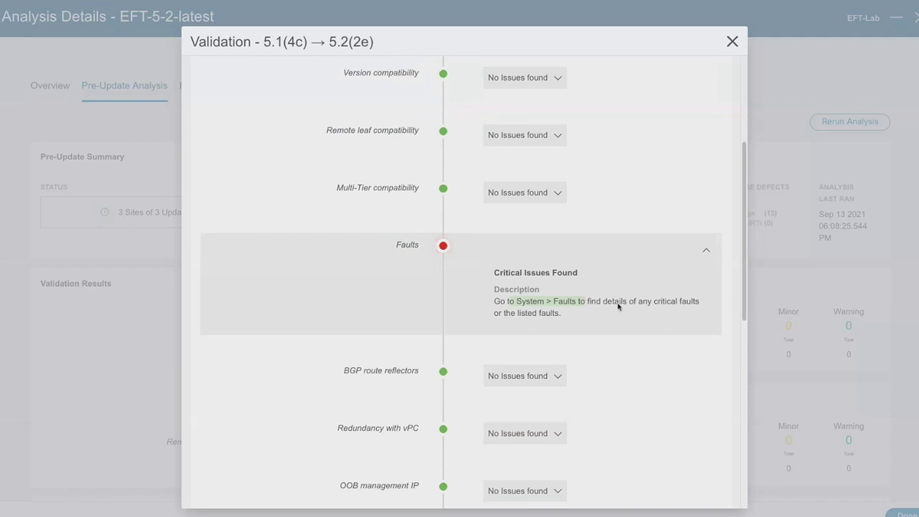
left_click(706, 252)
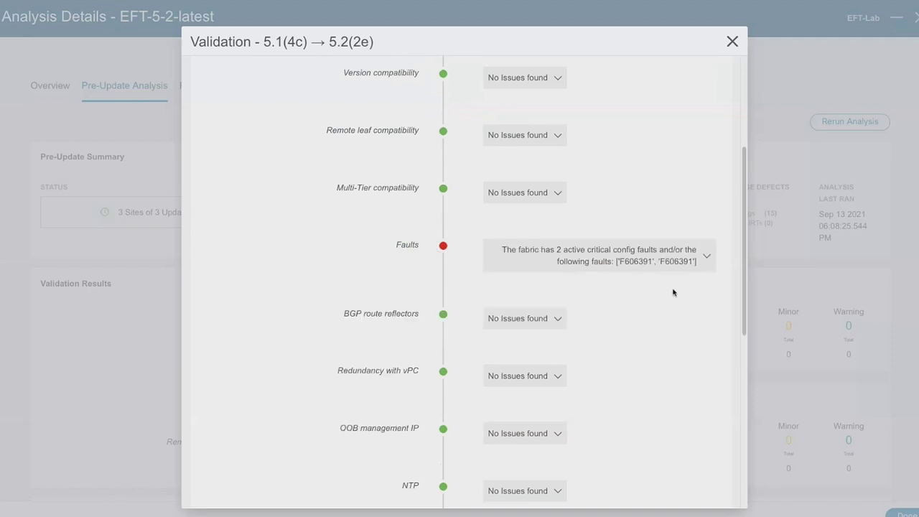
scroll(625, 308, "up", 3)
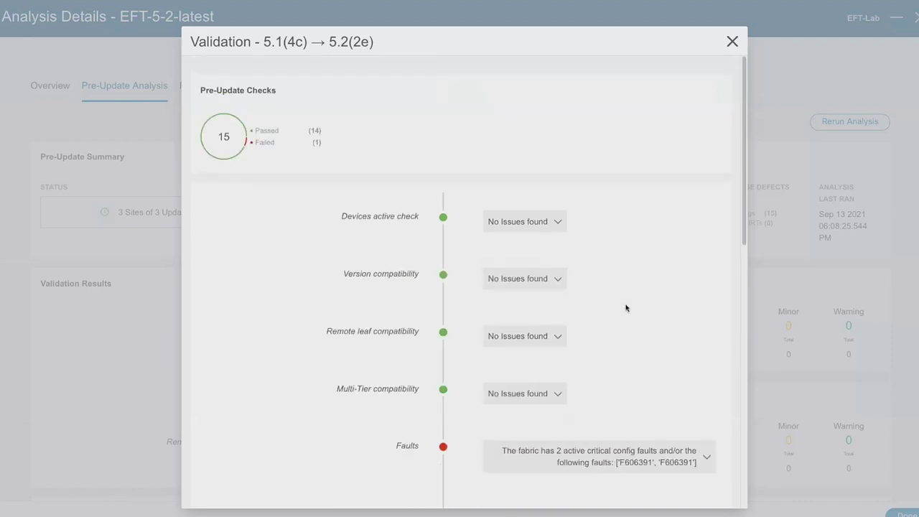
left_click(732, 41)
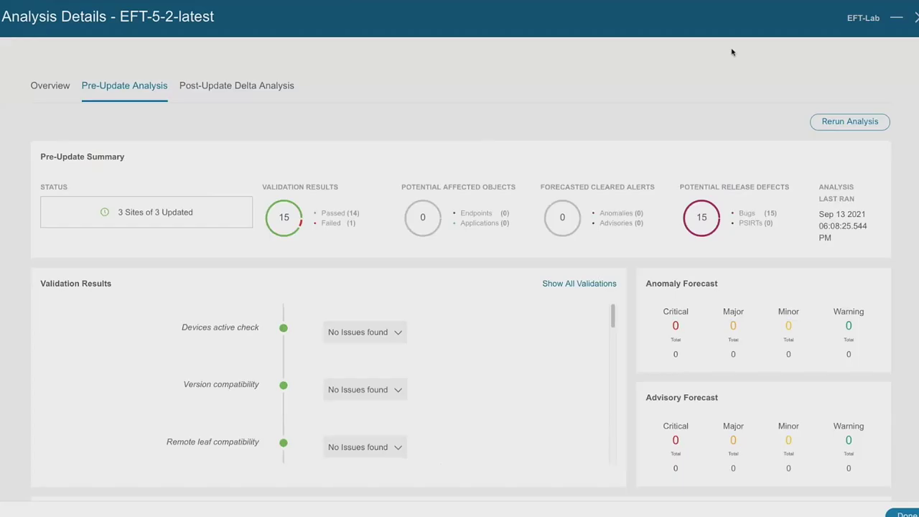
Step: Review the Health Delta on the EFT-5-2-latest Post-Update Delta Analysis tab
left_click(219, 95)
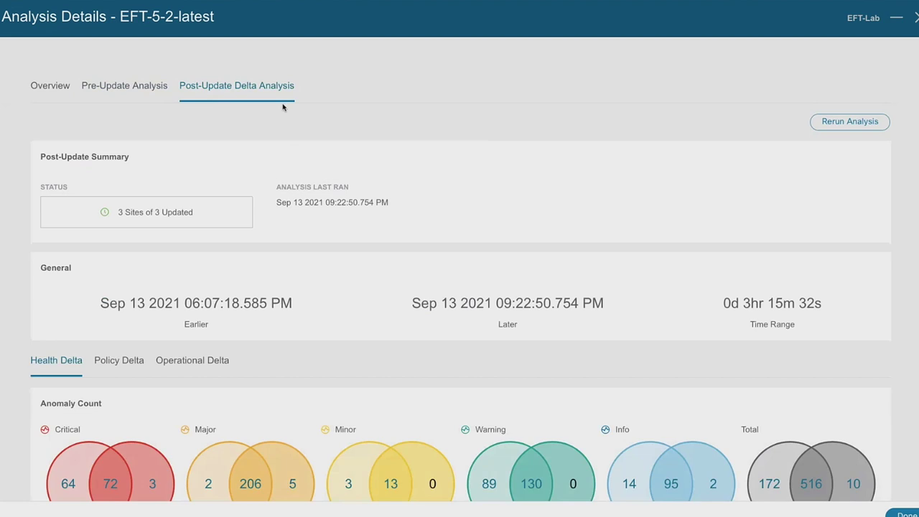
scroll(303, 136, "down", 2)
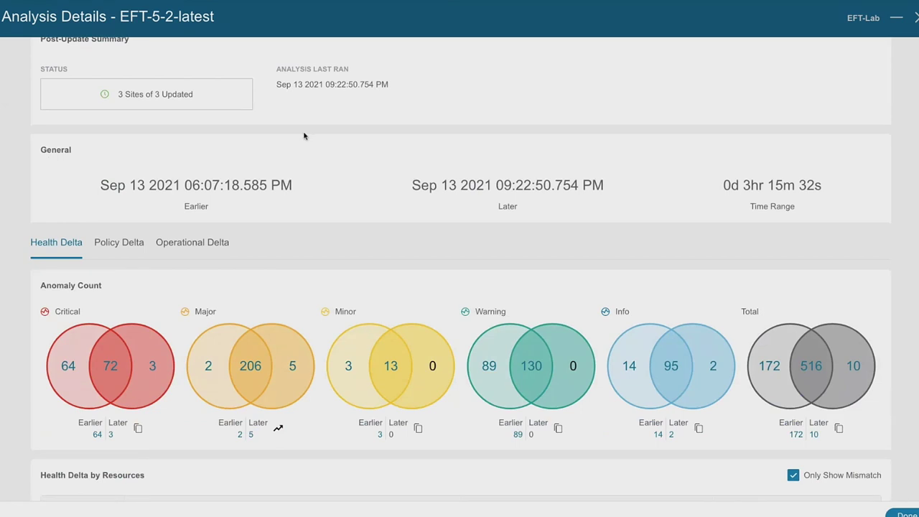
scroll(304, 135, "up", 3)
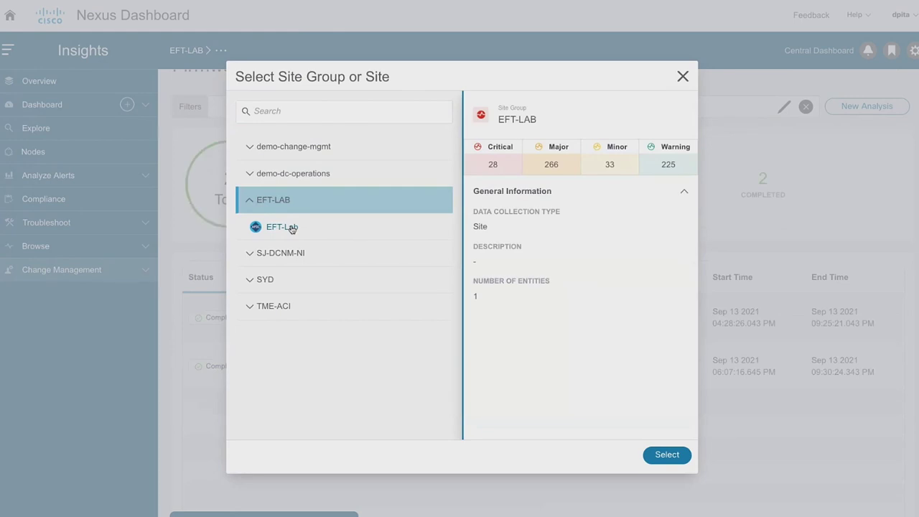
Step: Choose the EFT-Lab site and close the picker to list its two completed analyses
left_click(292, 229)
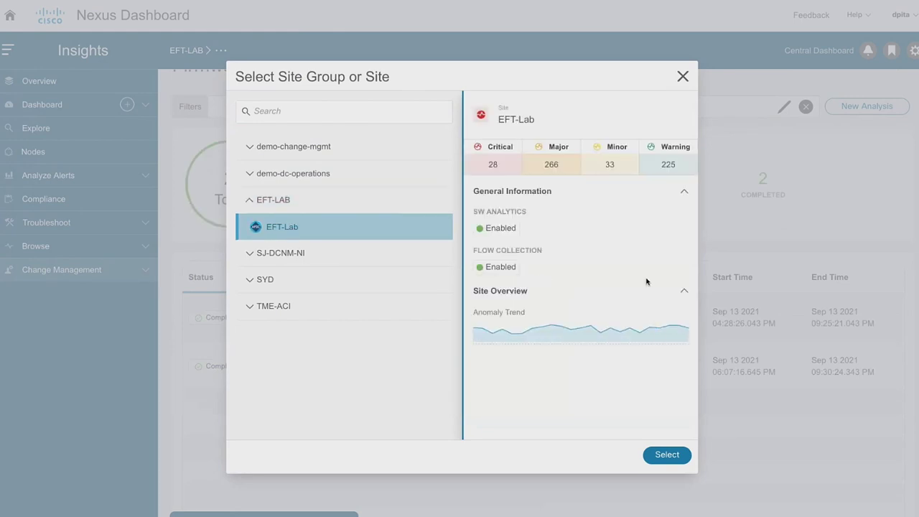
left_click(682, 76)
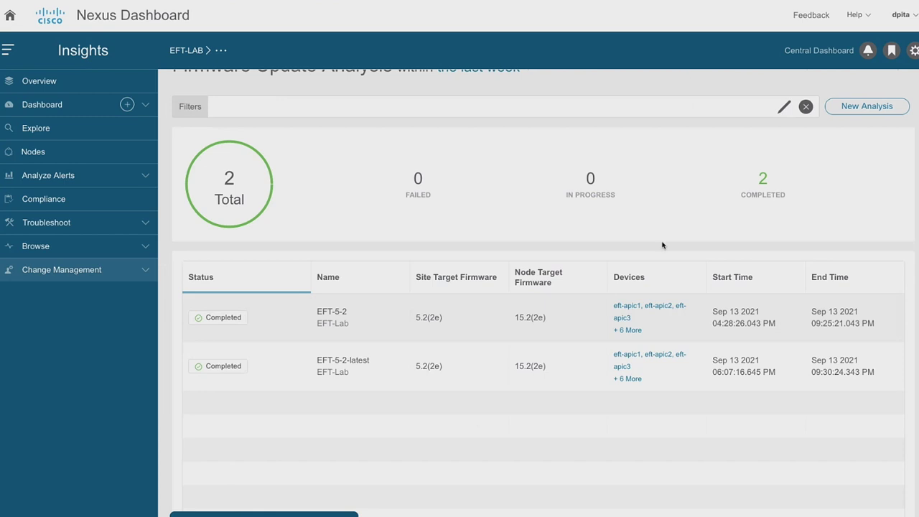
scroll(662, 246, "up", 1)
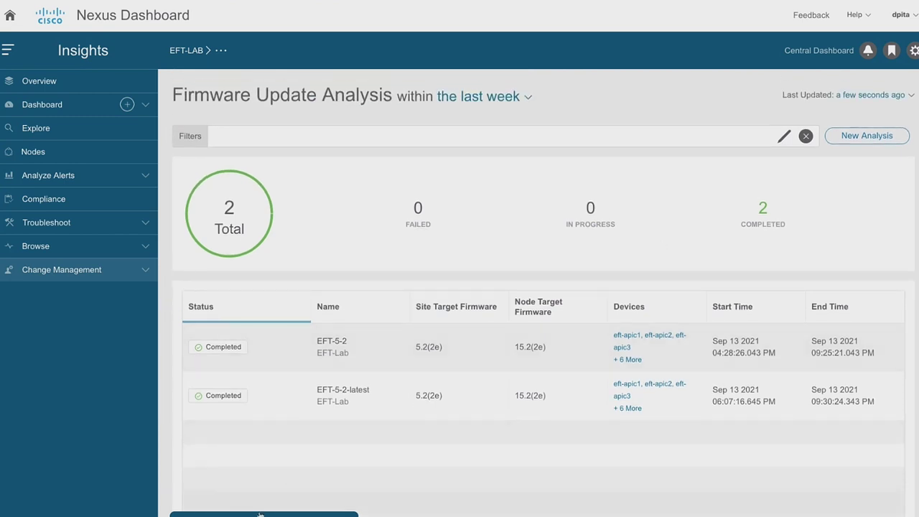
left_click(260, 514)
left_click(215, 498)
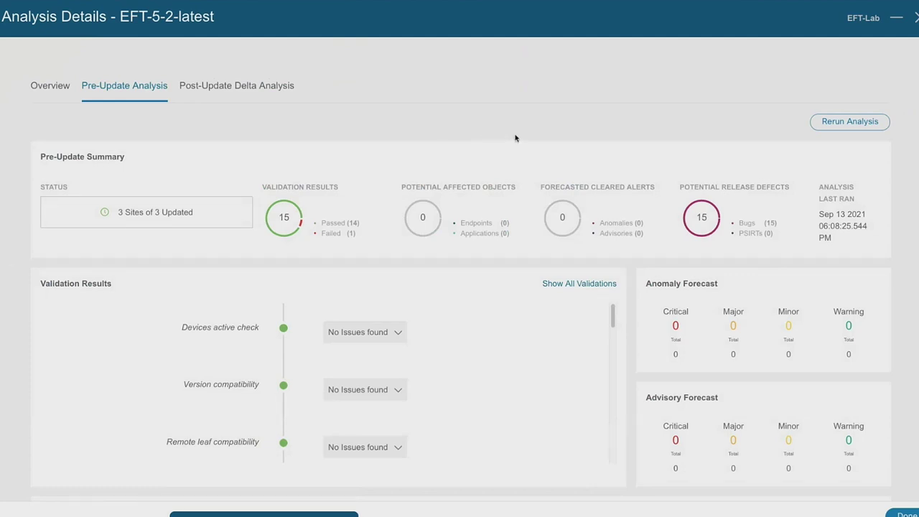
scroll(515, 377, "down", 2)
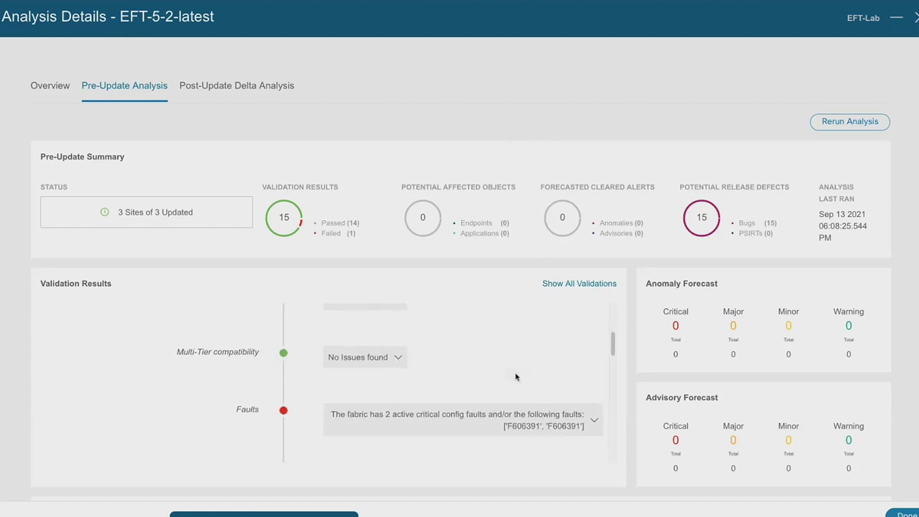
left_click(592, 424)
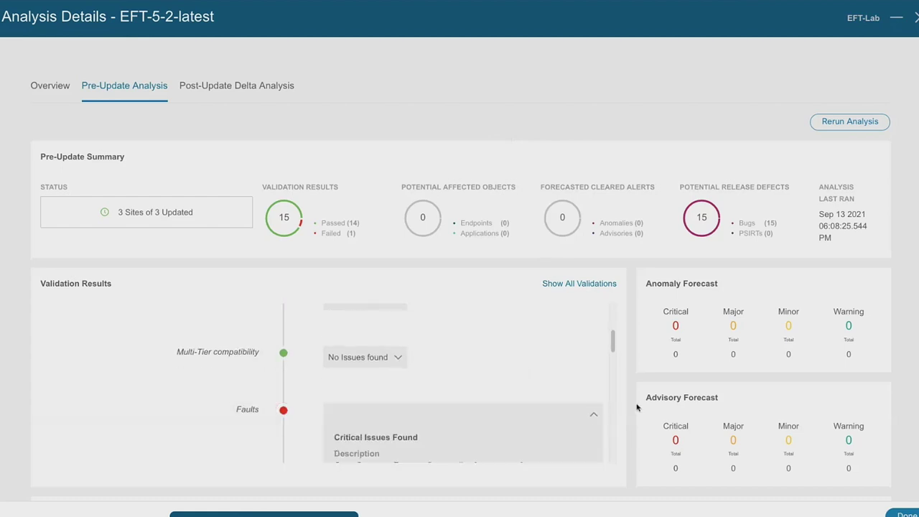
scroll(547, 408, "down", 1)
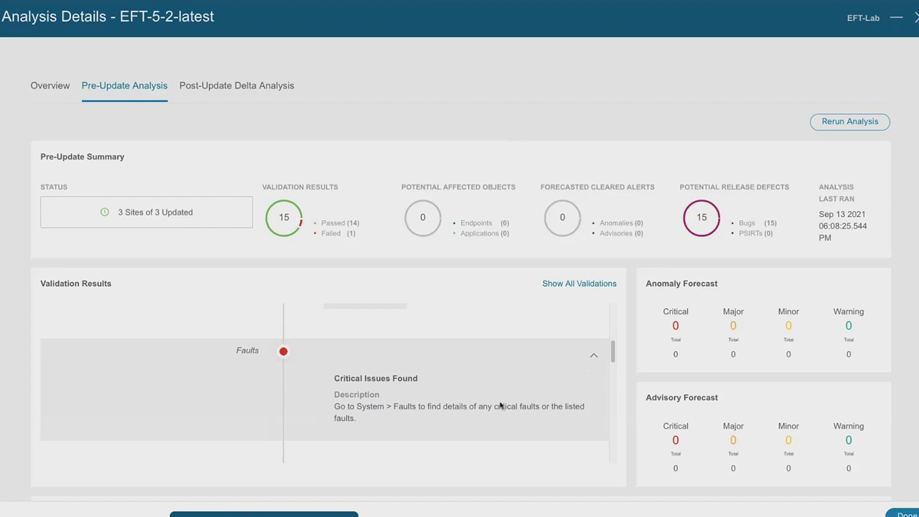
left_click(594, 355)
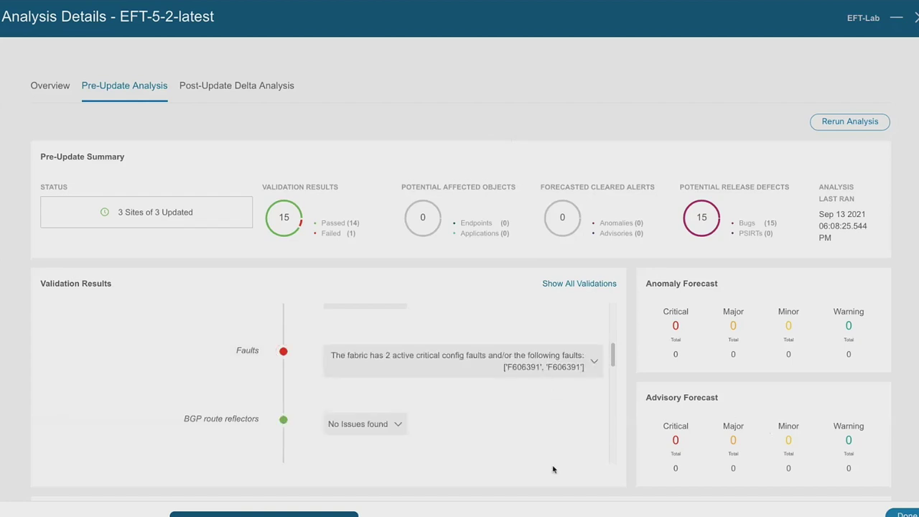
Step: Browse EFT-5-2-latest Post-Update Delta: Health Delta charts, Nodes, and 516 shared anomalies
left_click(245, 86)
mouse_move(212, 495)
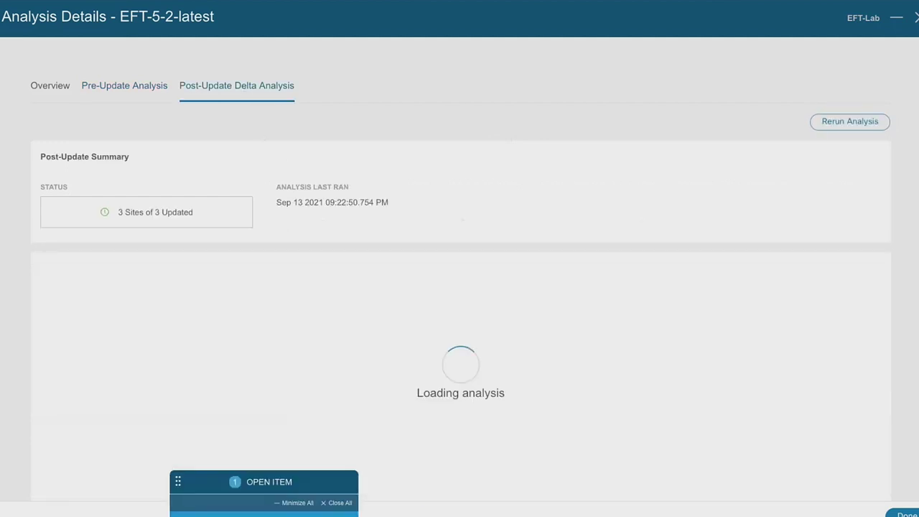
scroll(330, 307, "down", 3)
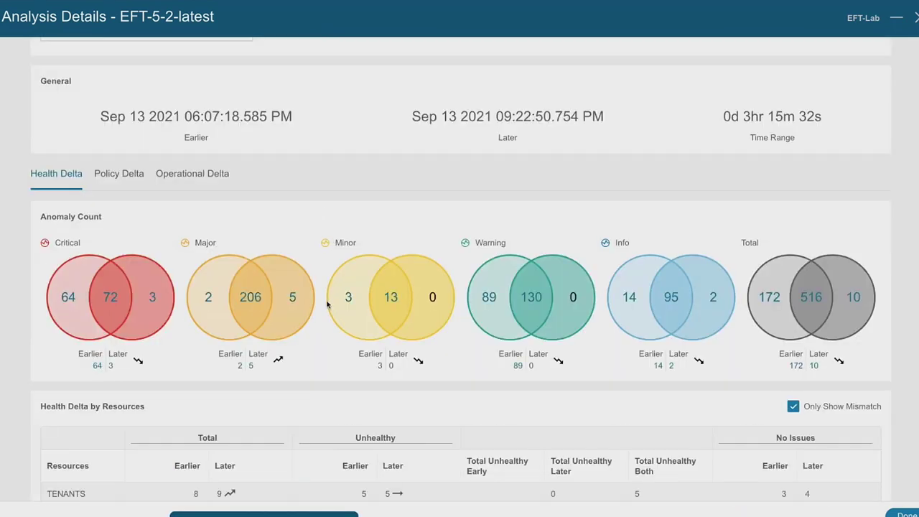
scroll(223, 278, "up", 3)
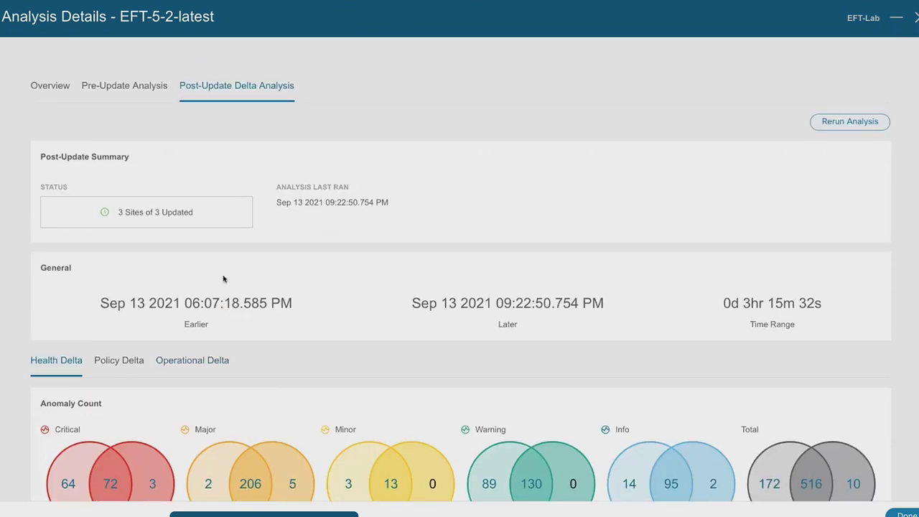
scroll(223, 278, "down", 5)
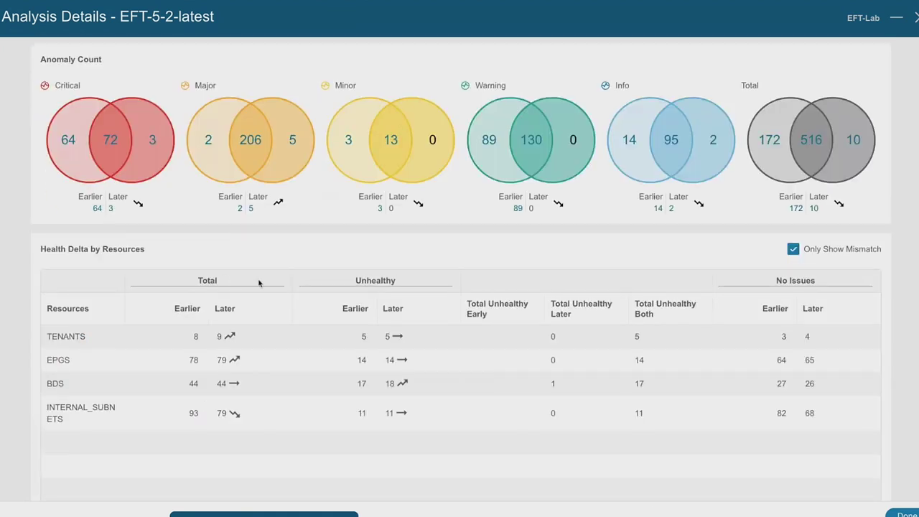
scroll(291, 318, "down", 2)
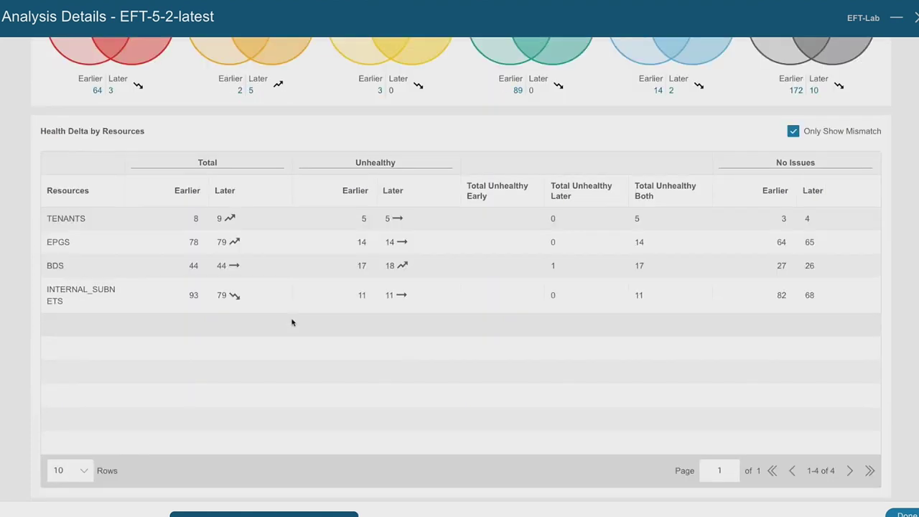
scroll(280, 314, "up", 3)
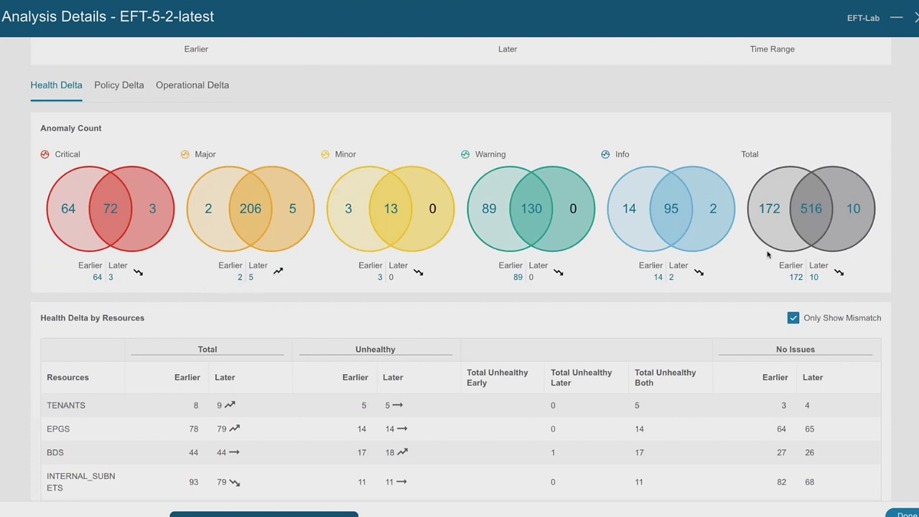
scroll(840, 264, "down", 2)
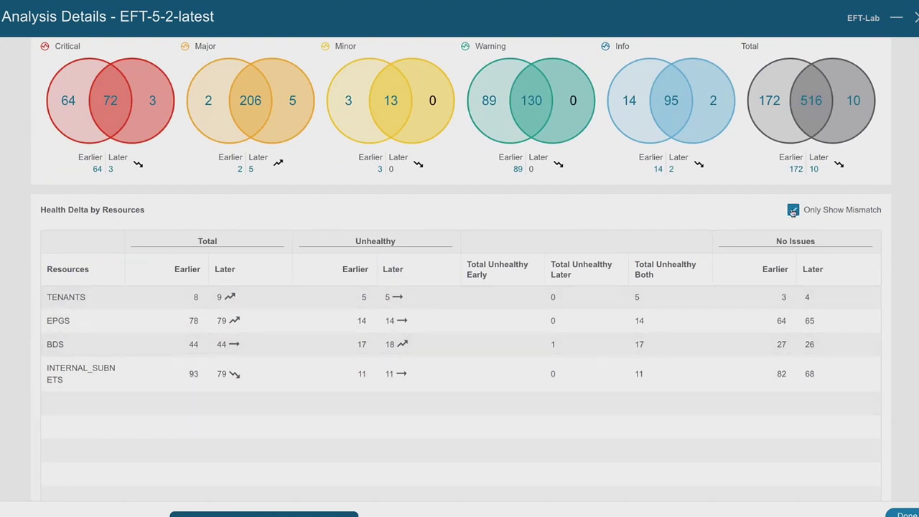
scroll(531, 282, "down", 4)
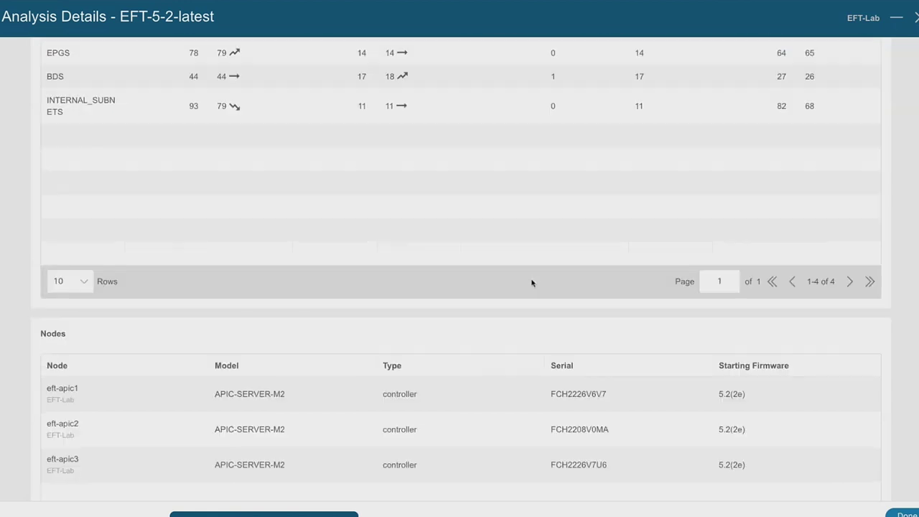
scroll(531, 282, "down", 3)
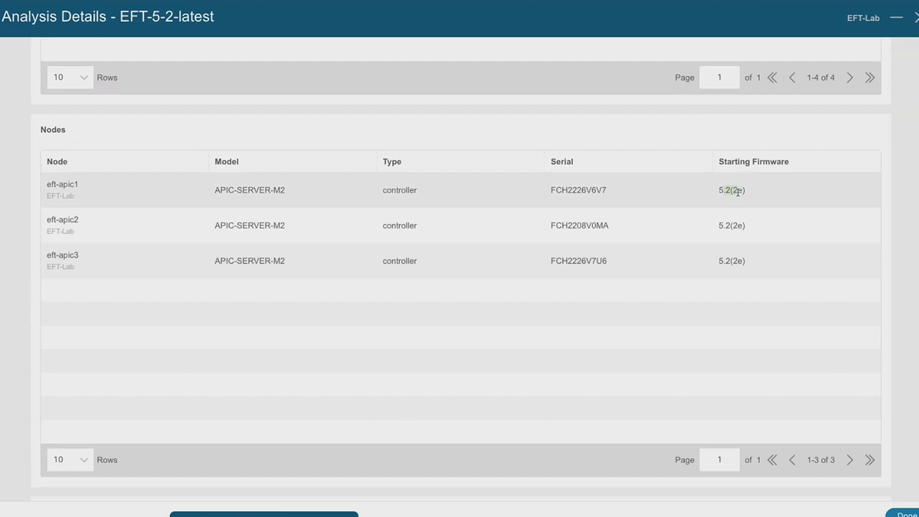
scroll(531, 280, "down", 4)
scroll(130, 246, "down", 1)
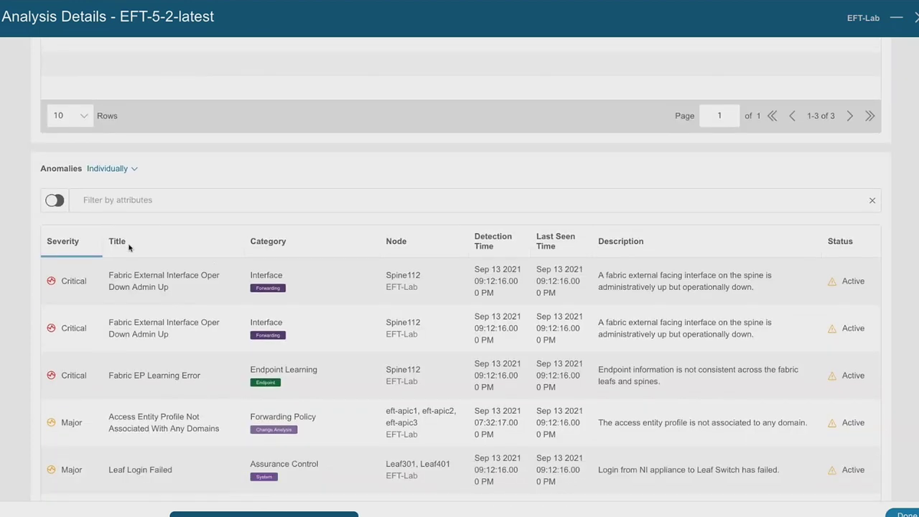
scroll(402, 240, "down", 3)
scroll(407, 240, "down", 2)
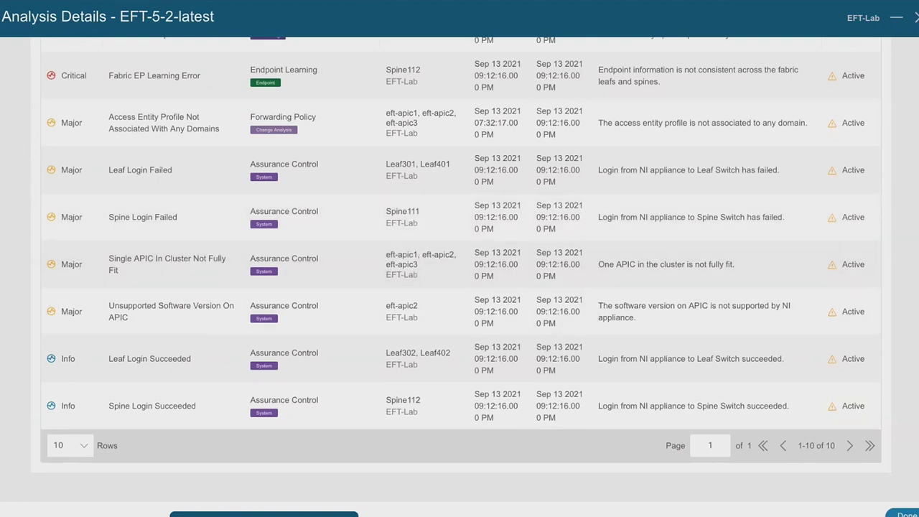
scroll(396, 441, "up", 10)
scroll(261, 331, "up", 10)
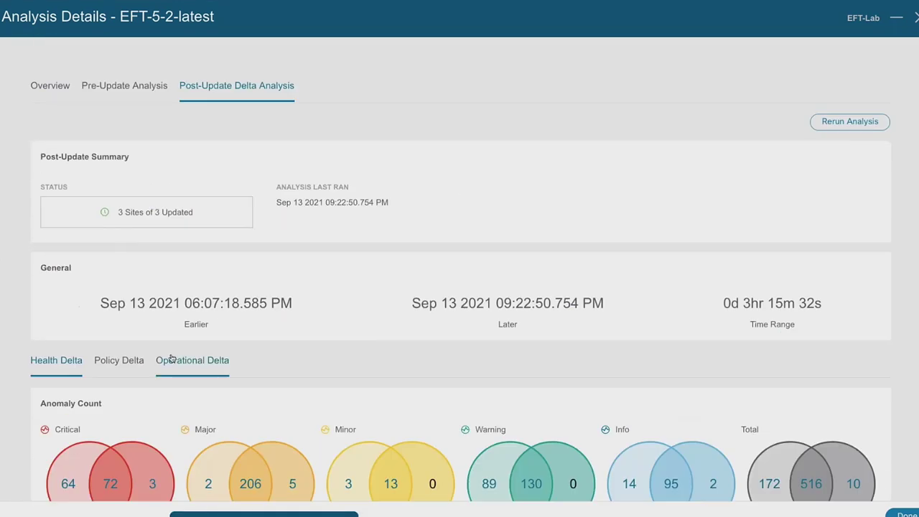
Step: Review Operational Delta, confirming the CDP and LLDP tables show no mismatches
left_click(169, 360)
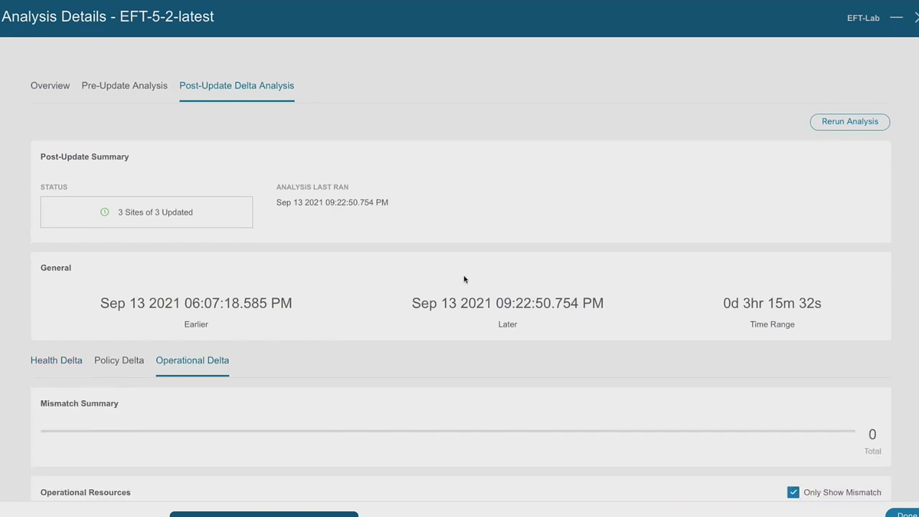
scroll(464, 277, "down", 4)
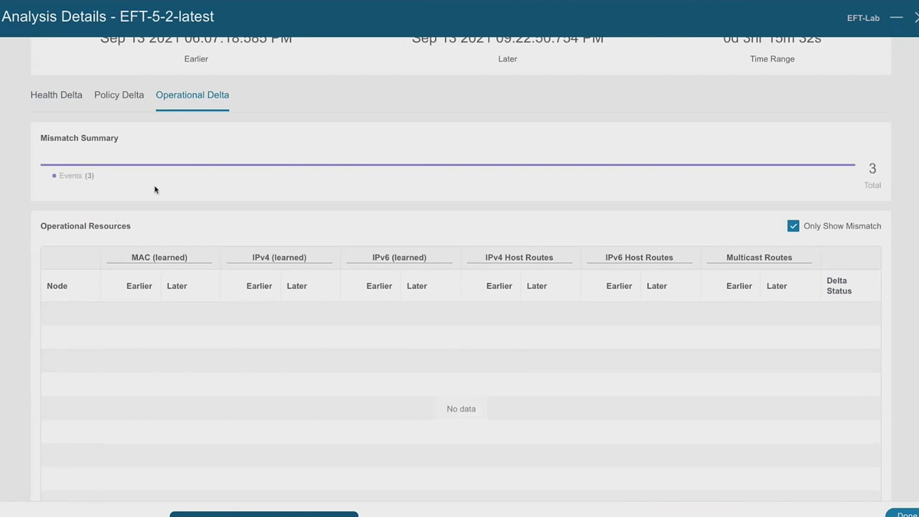
scroll(153, 189, "down", 8)
scroll(157, 190, "down", 4)
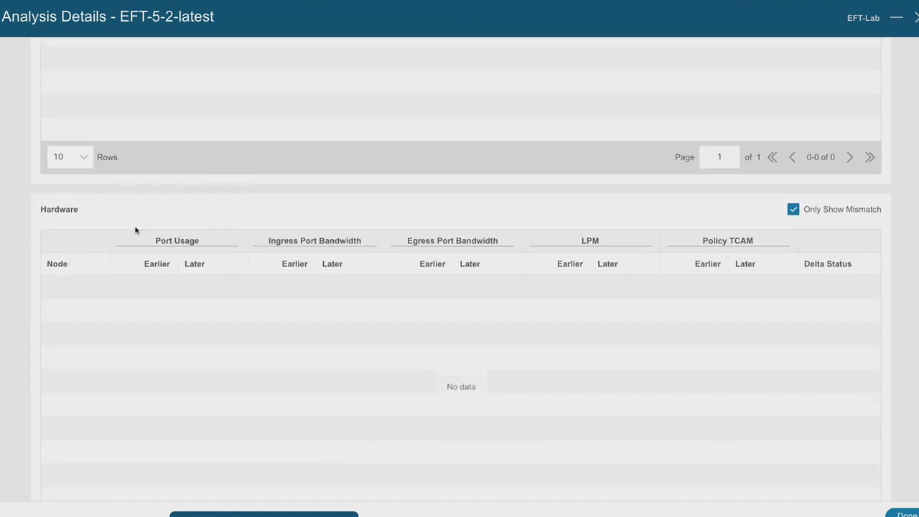
scroll(135, 229, "down", 8)
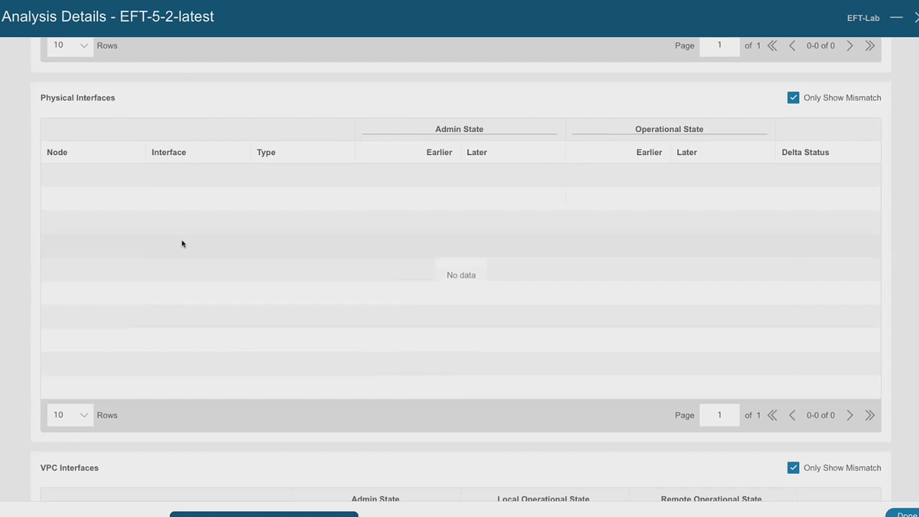
scroll(182, 244, "down", 12)
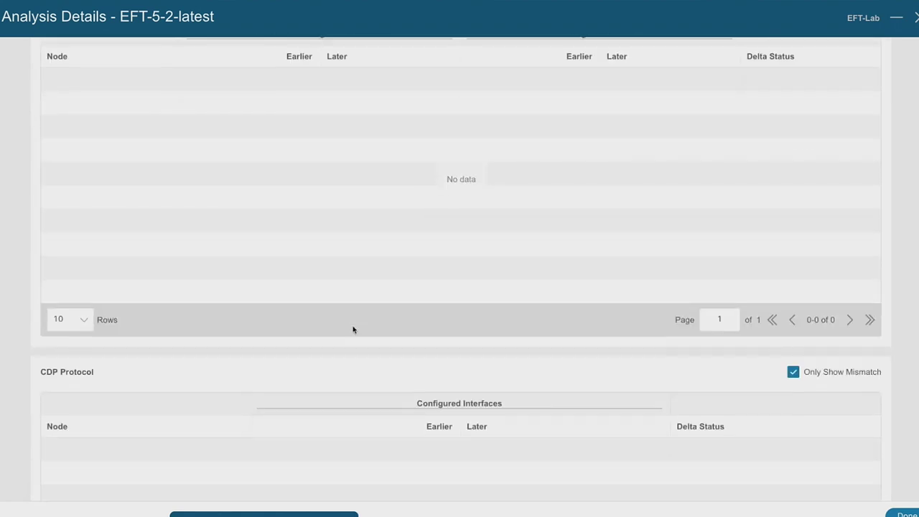
scroll(352, 329, "down", 10)
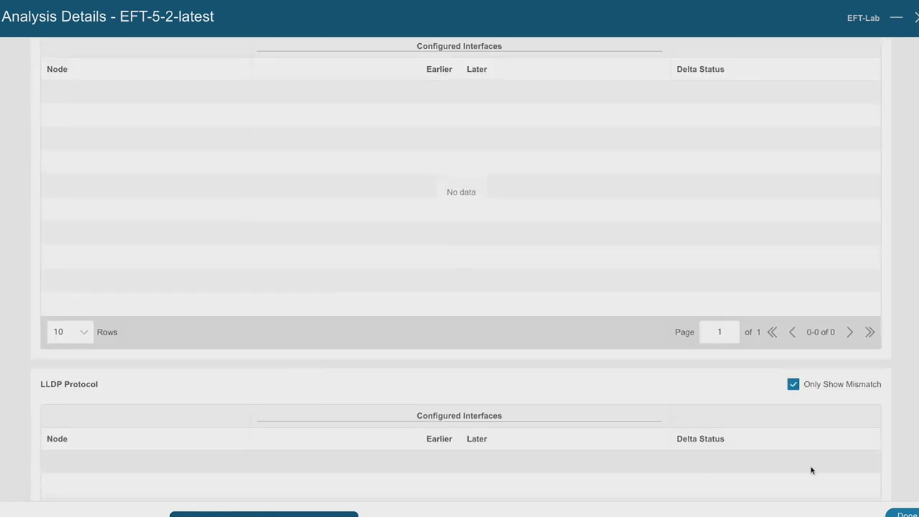
Step: Reopen EFT-5-2-latest and view the node pre-update validations for 15.1(4c) → 15.2(2e)
left_click(903, 514)
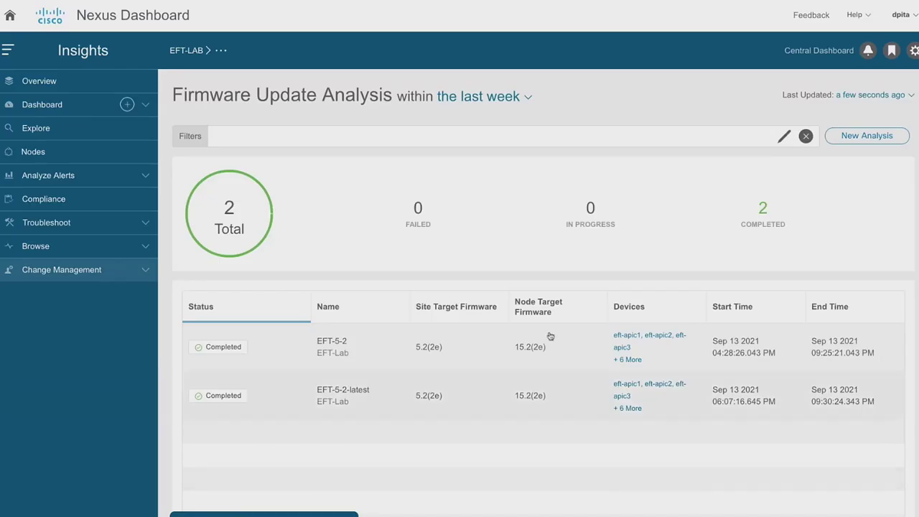
left_click(366, 409)
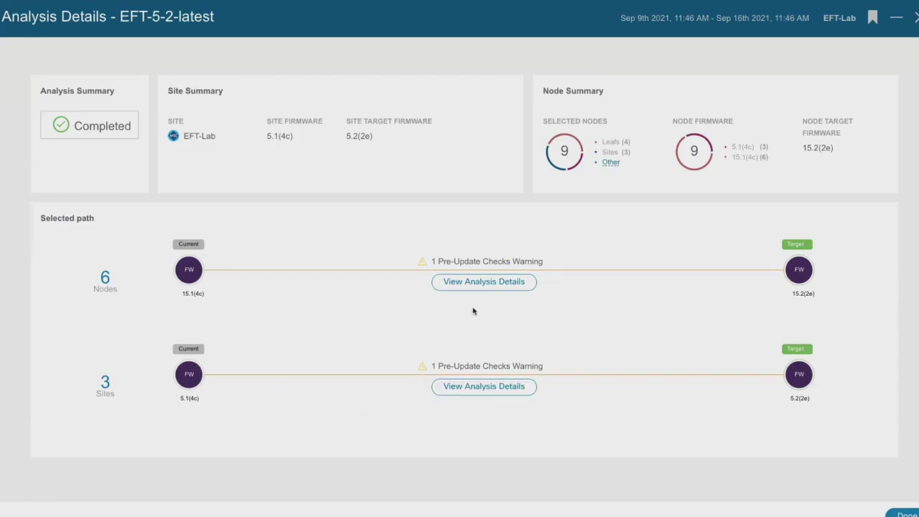
left_click(463, 288)
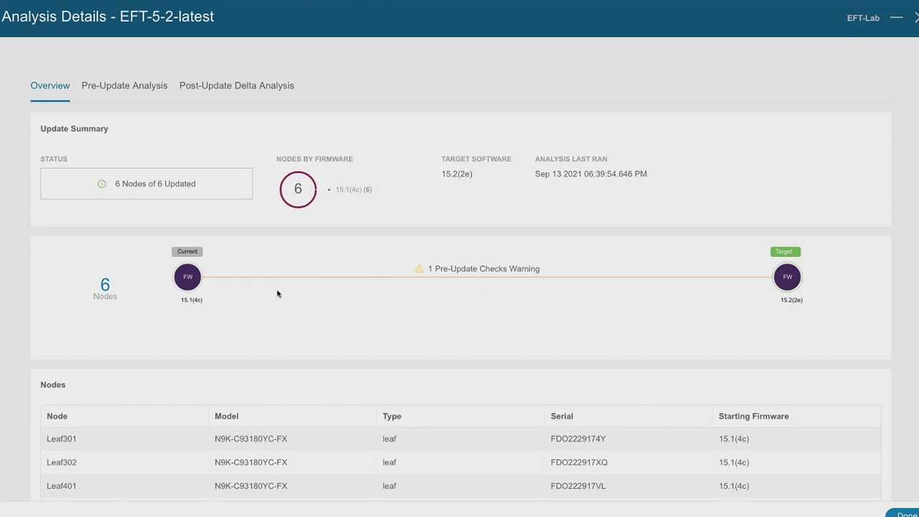
scroll(277, 293, "down", 3)
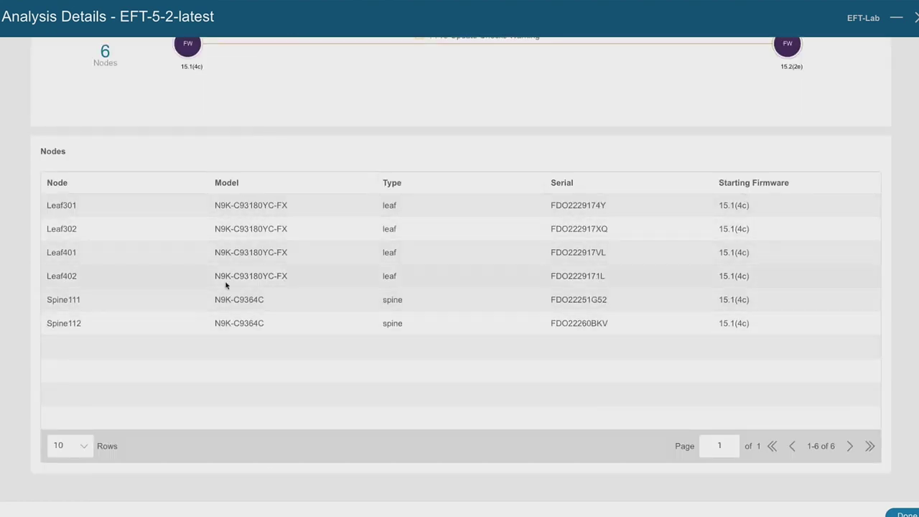
scroll(218, 275, "up", 3)
left_click(134, 87)
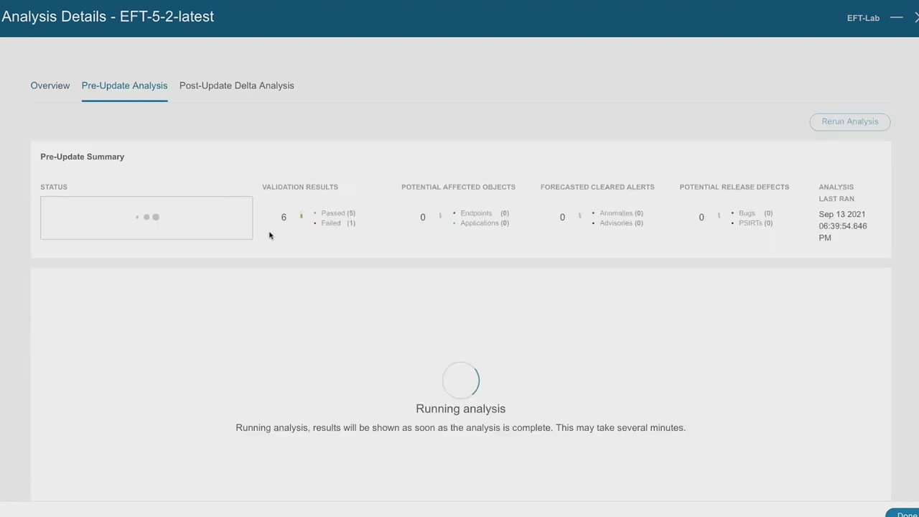
scroll(416, 345, "down", 2)
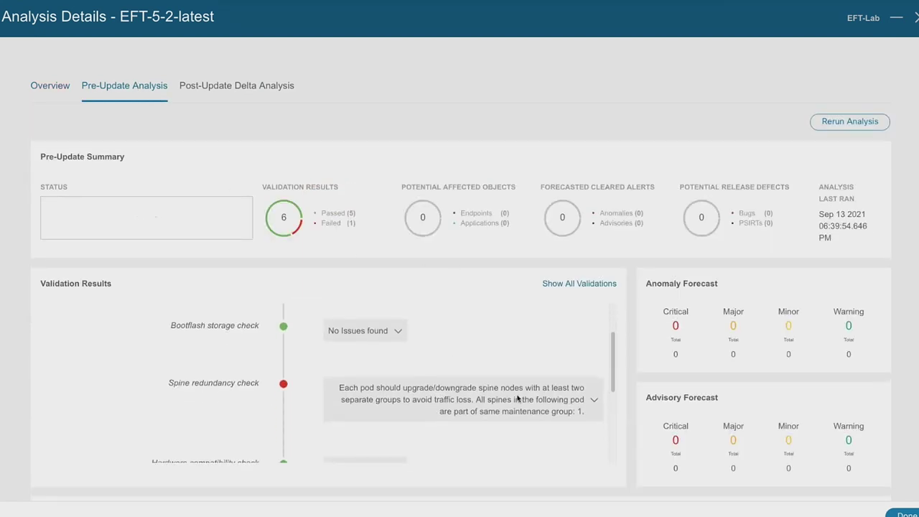
Step: Review every 15.1(4c) → 15.2(2e) pre-update validation check, then close the Validation window
left_click(578, 284)
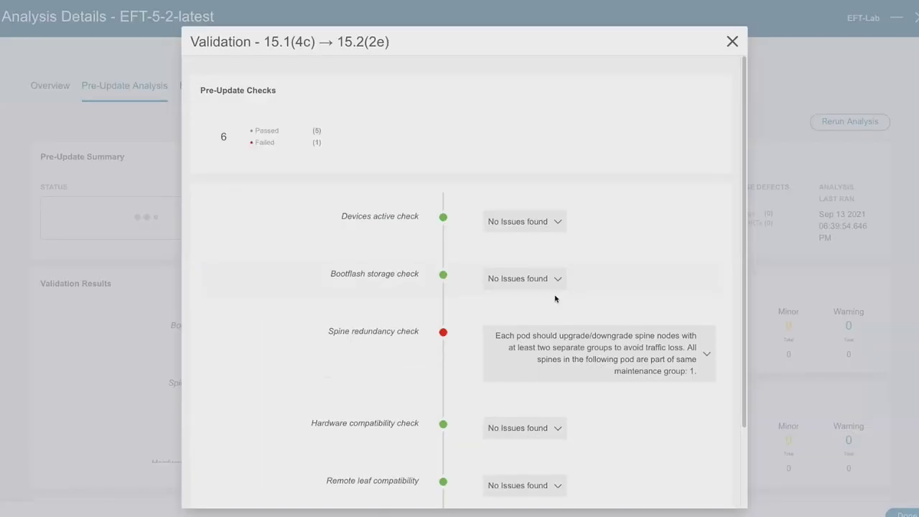
scroll(380, 285, "down", 1)
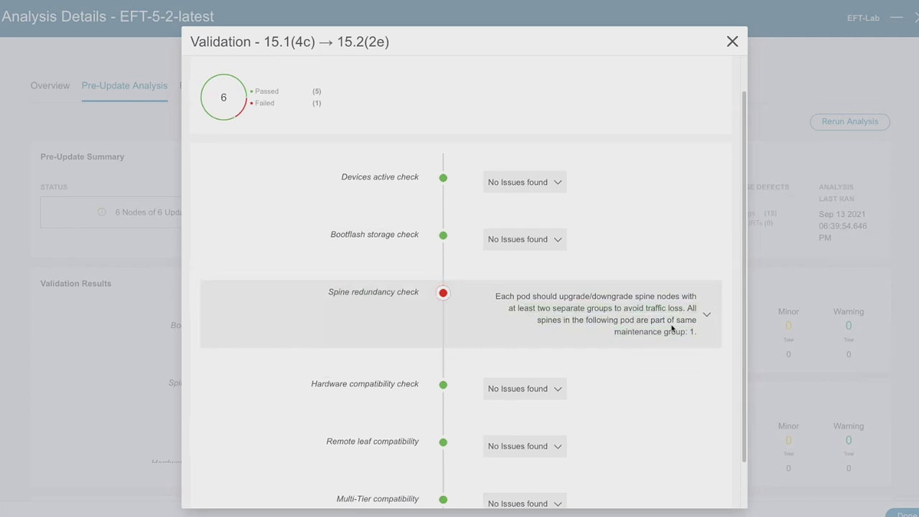
scroll(578, 342, "down", 1)
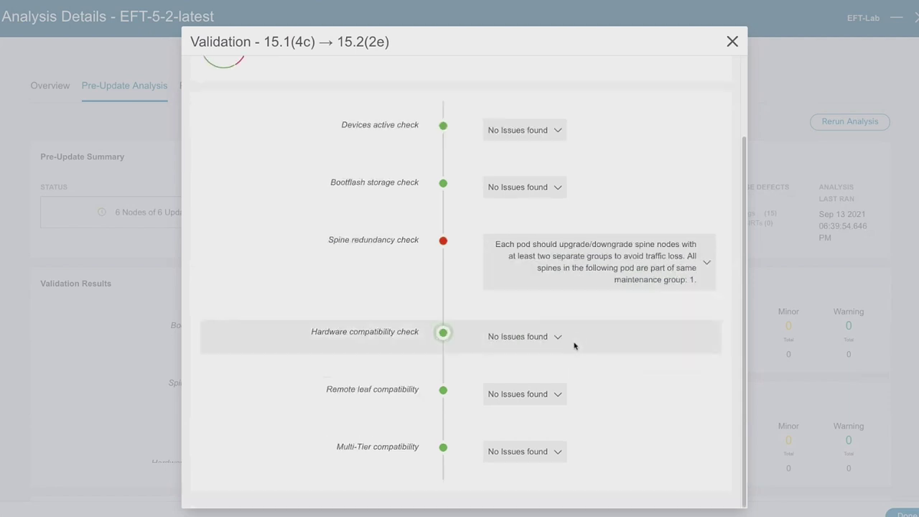
scroll(408, 381, "up", 2)
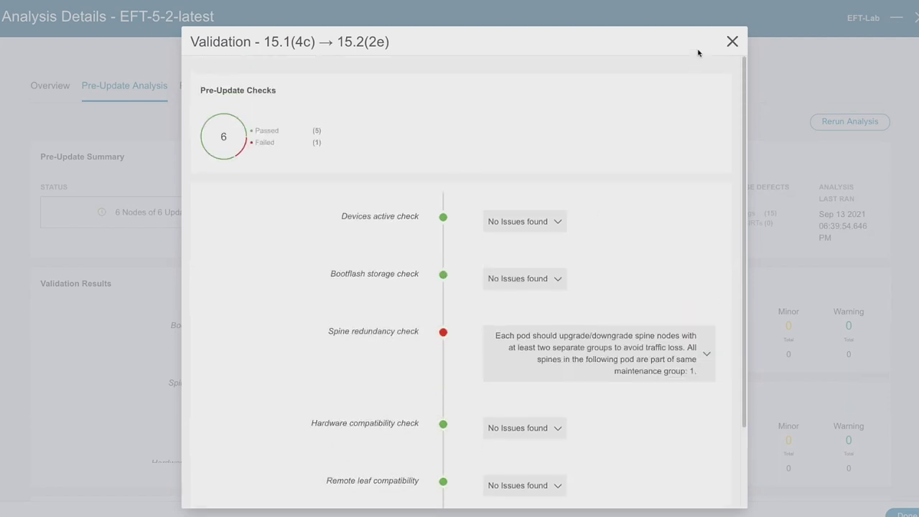
left_click(731, 41)
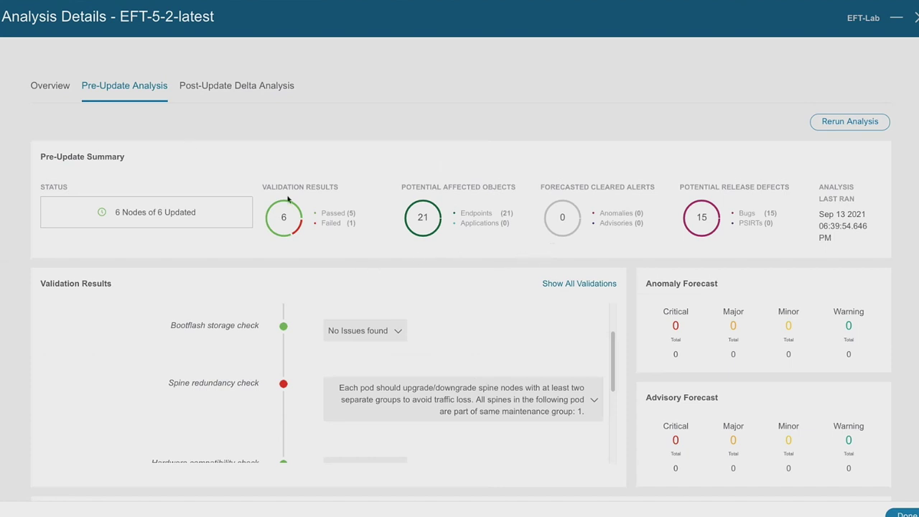
Step: Scroll through Potential Affected Endpoints and Potential Release Defects down to bug CSCvx90225
scroll(439, 208, "down", 1)
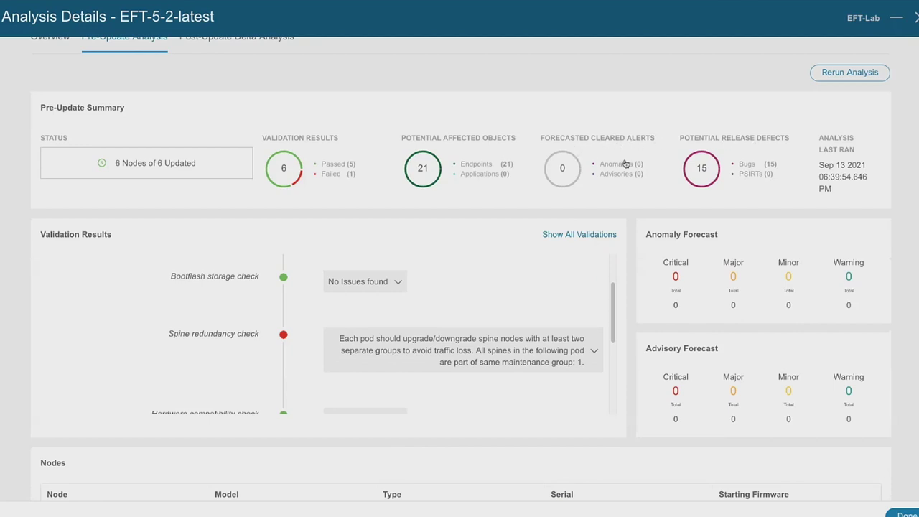
scroll(199, 261, "down", 10)
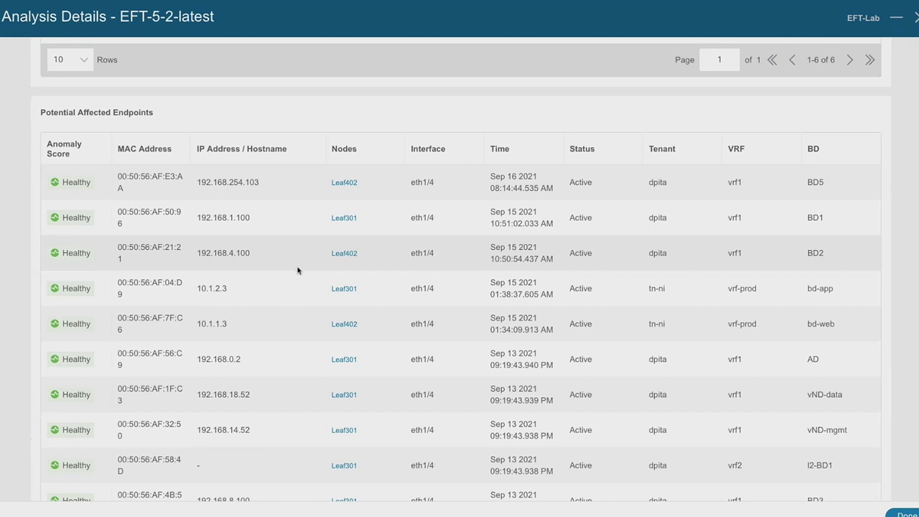
scroll(352, 176, "down", 3)
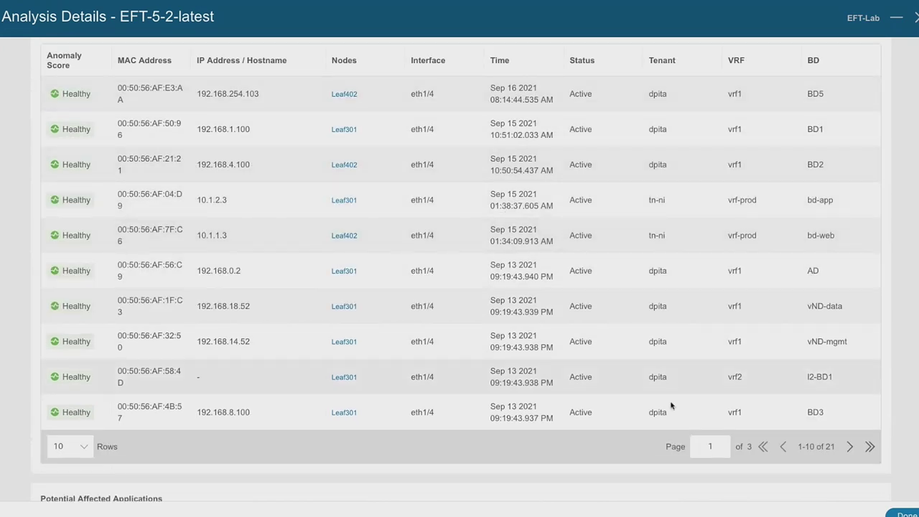
scroll(366, 294, "up", 2)
scroll(342, 293, "down", 1)
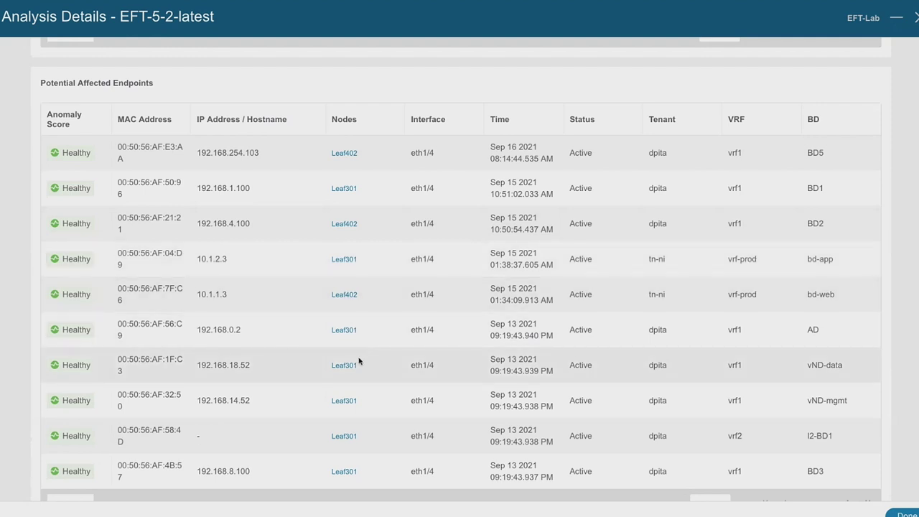
scroll(360, 369, "down", 2)
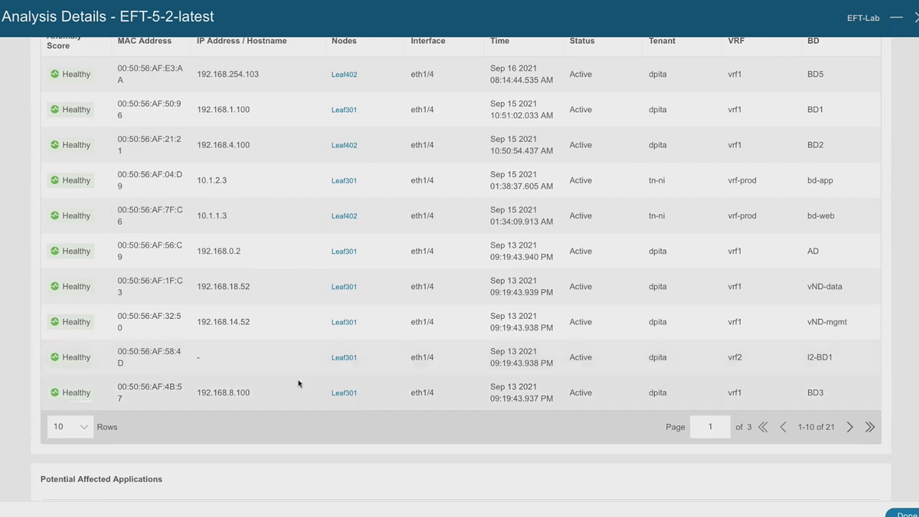
scroll(297, 382, "down", 9)
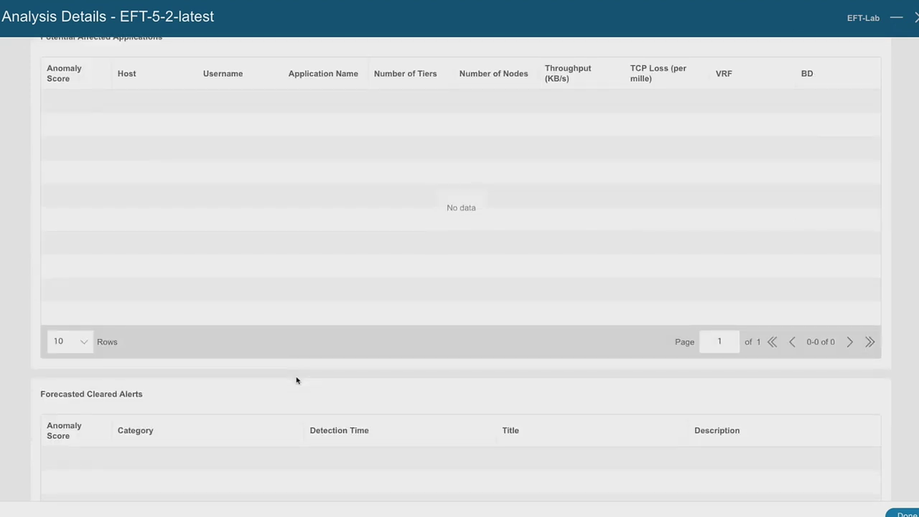
scroll(296, 378, "down", 5)
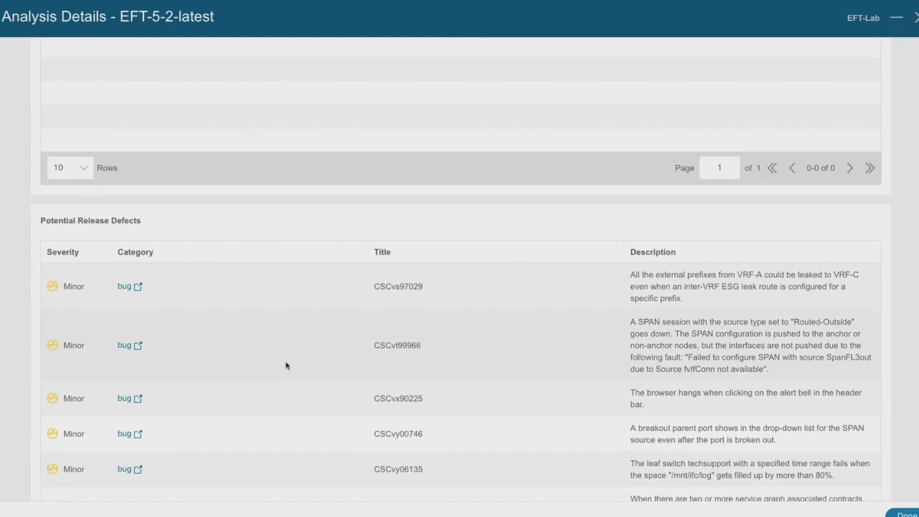
scroll(286, 366, "down", 3)
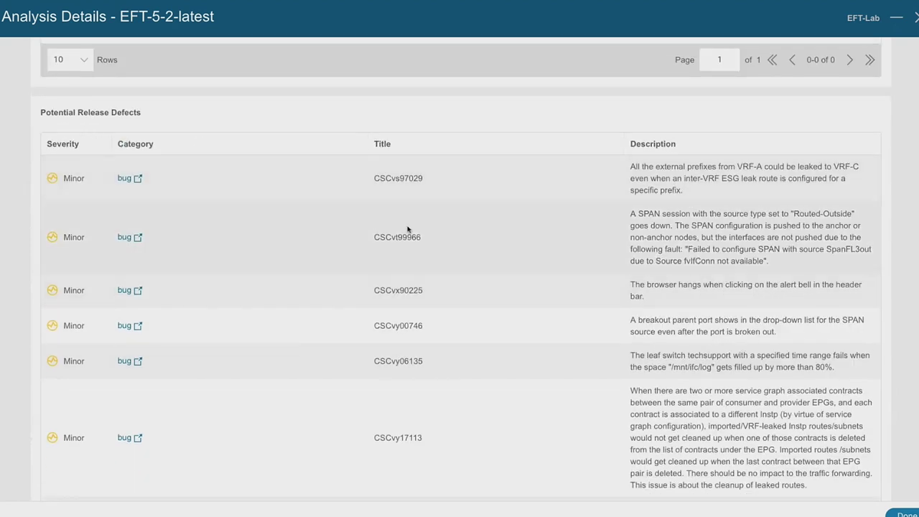
scroll(424, 237, "down", 2)
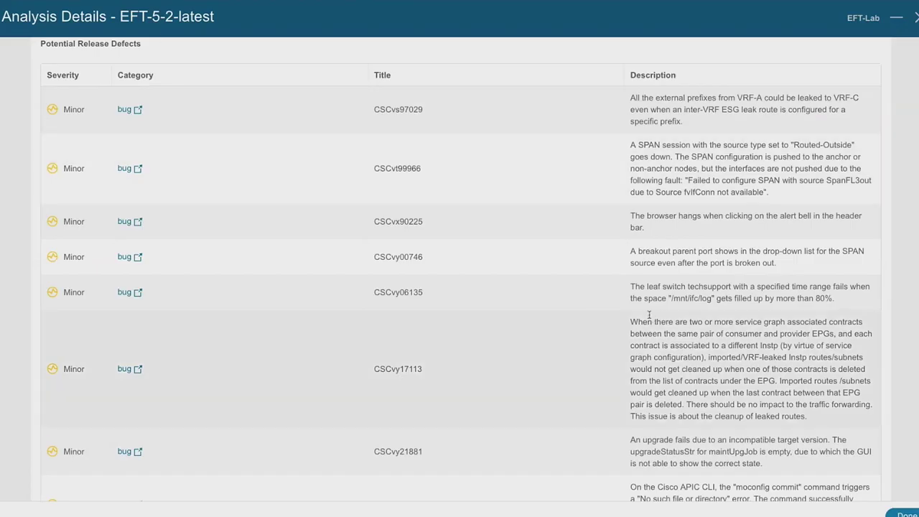
scroll(646, 316, "down", 3)
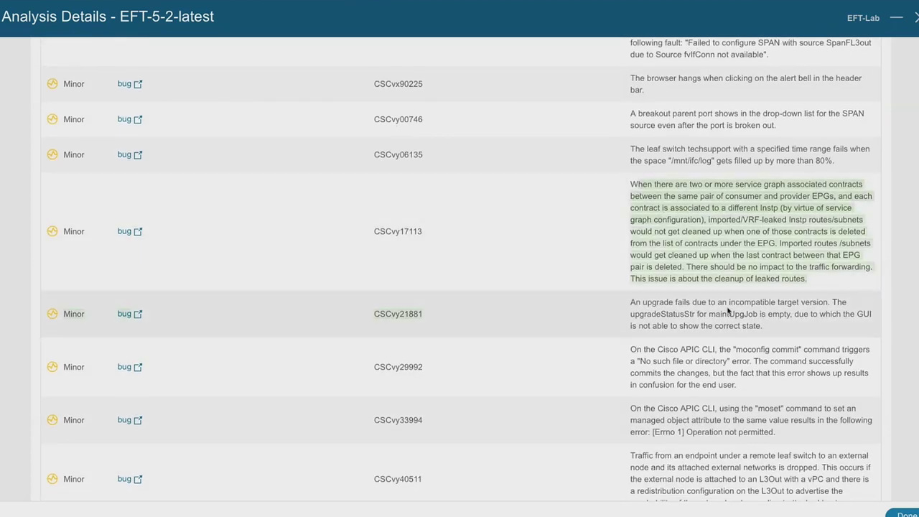
scroll(742, 388, "down", 1)
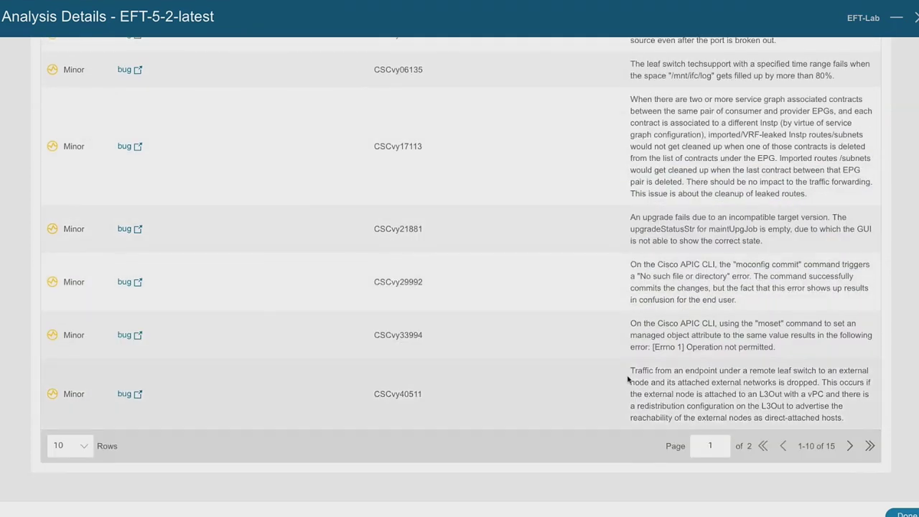
scroll(626, 379, "up", 4)
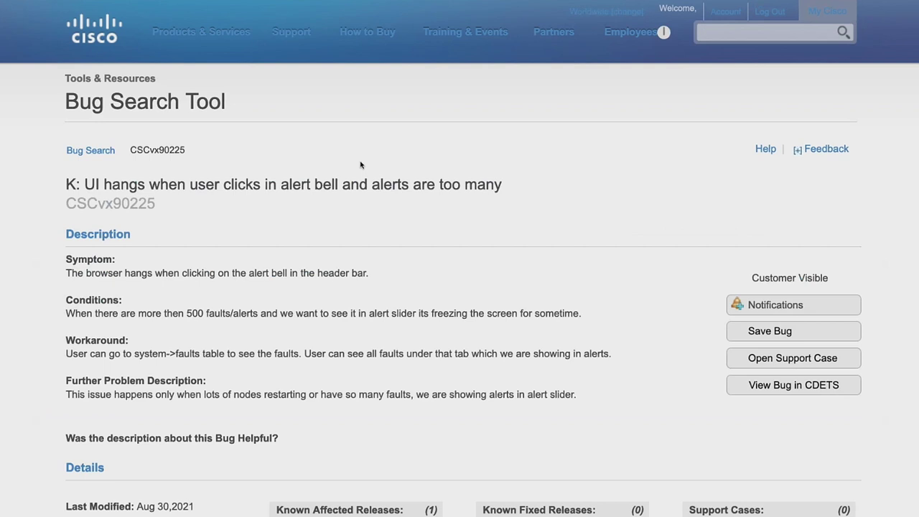
scroll(360, 165, "down", 5)
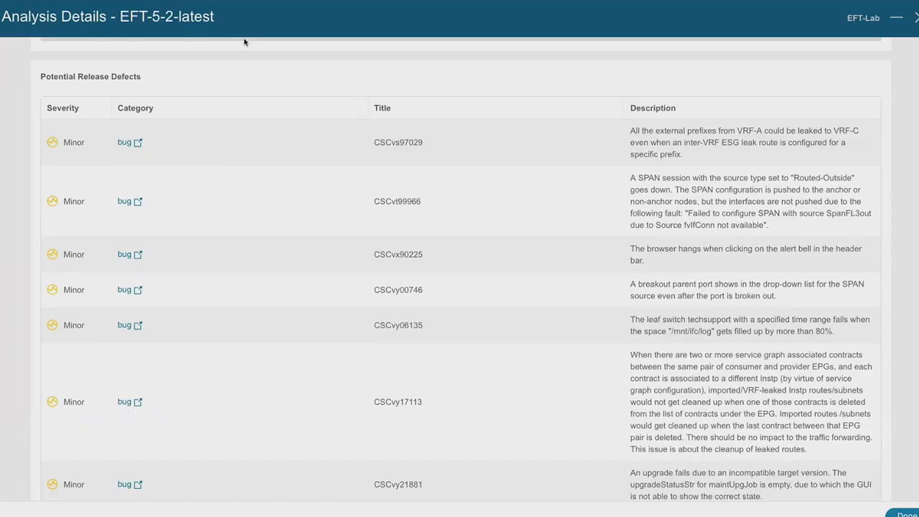
Step: Scroll up through the APIC Attachable Access Entity Profiles view
scroll(436, 229, "up", 20)
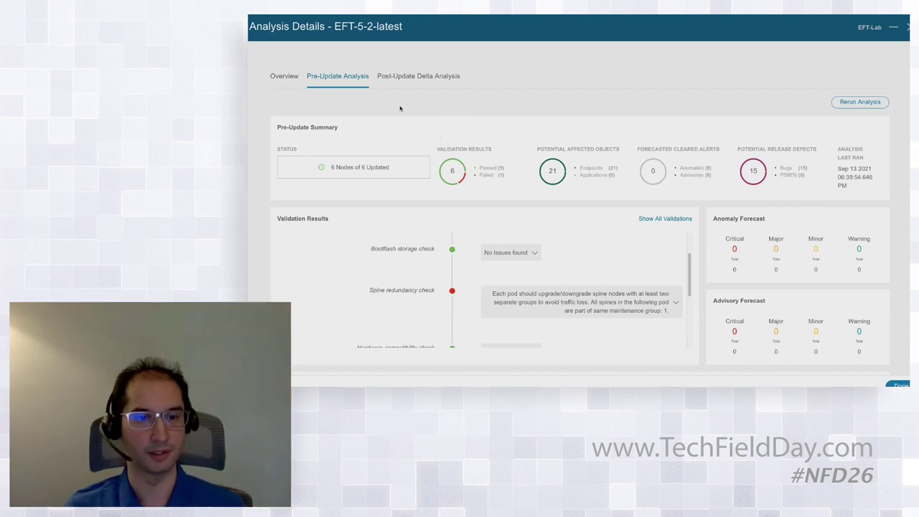
Step: Scroll through Validation Results and the Nodes table, then back to the top
scroll(443, 149, "down", 2)
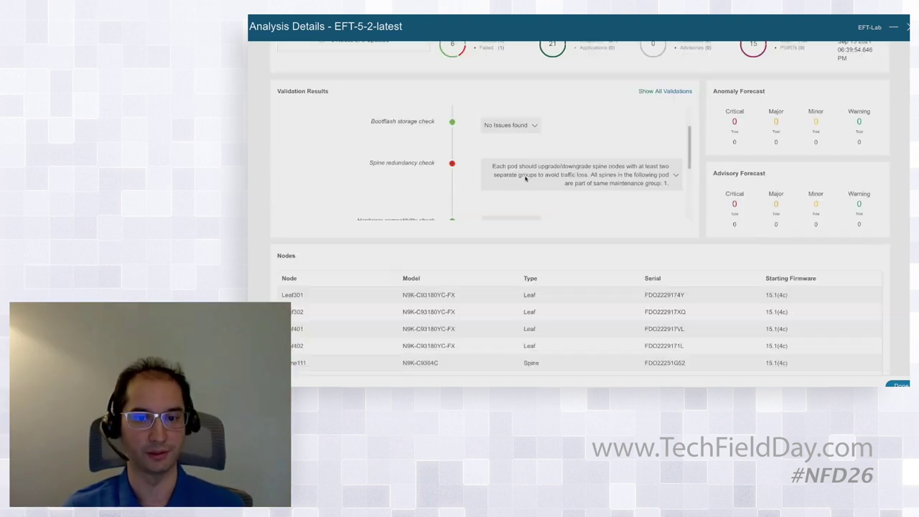
scroll(627, 160, "down", 3)
scroll(651, 172, "up", 3)
scroll(650, 172, "up", 2)
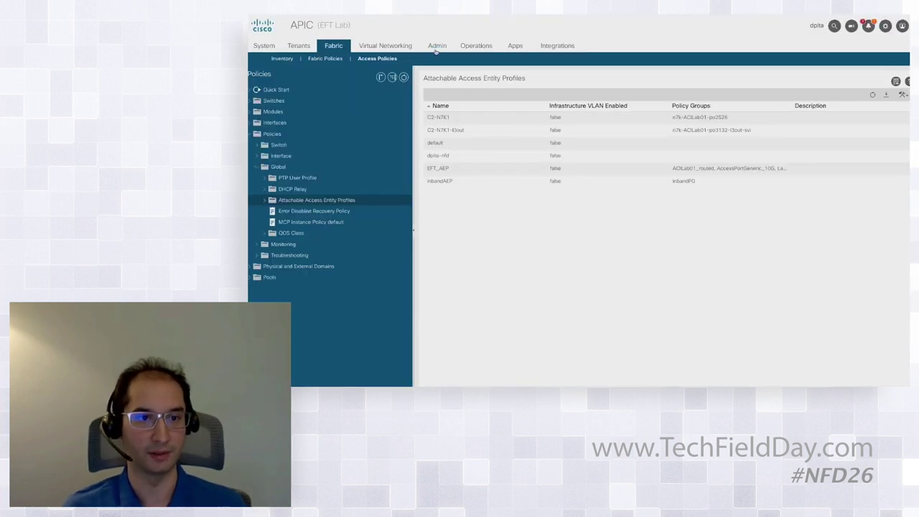
Step: Open the Admin section in Cisco APIC
left_click(437, 46)
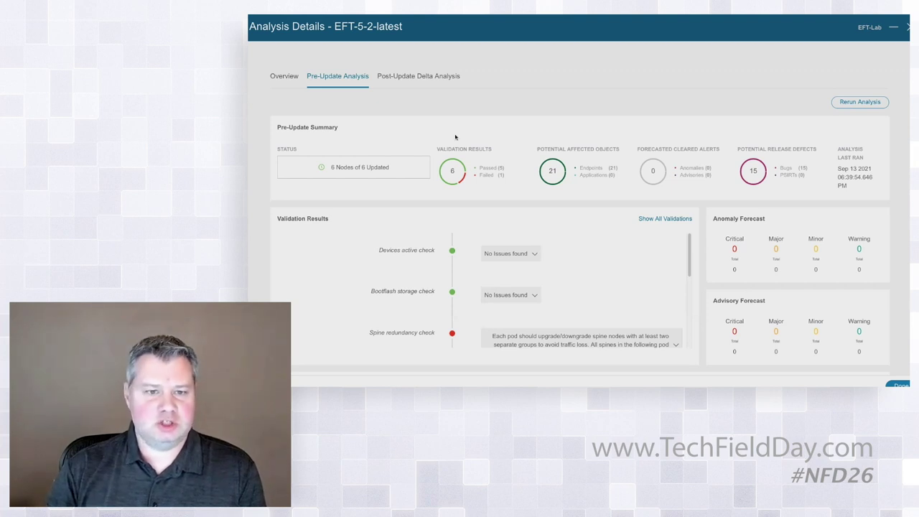
Step: Scroll Validation Results and highlight the Spine redundancy check failure message
scroll(449, 135, "down", 1)
scroll(606, 236, "down", 1)
scroll(606, 236, "down", 1)
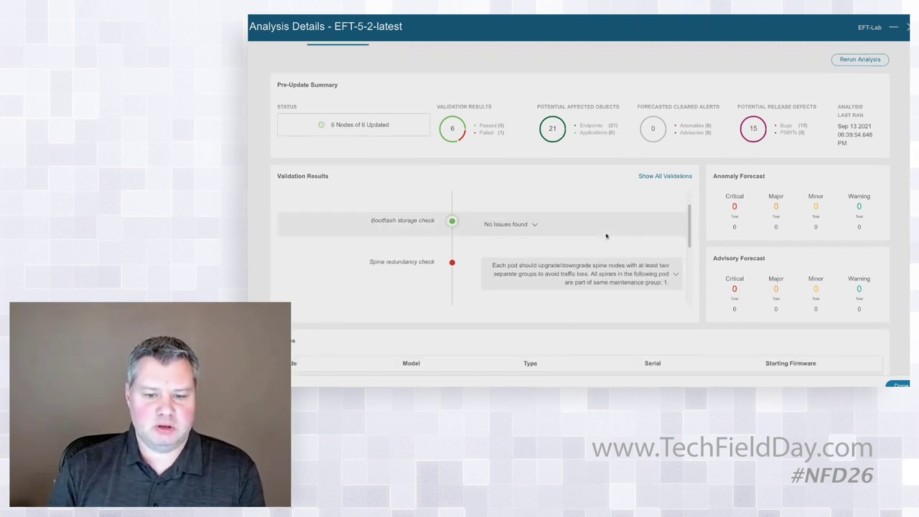
scroll(673, 266, "down", 1)
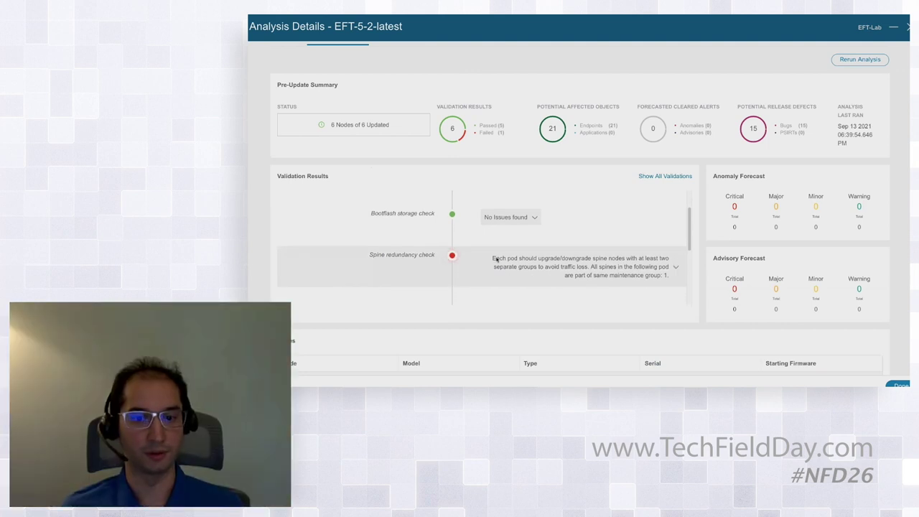
left_click_drag(495, 260, 658, 275)
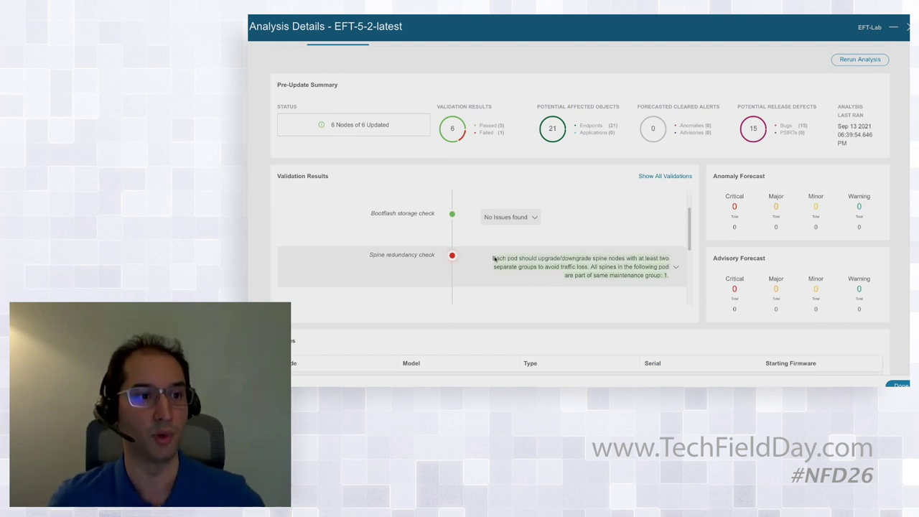
left_click(578, 265)
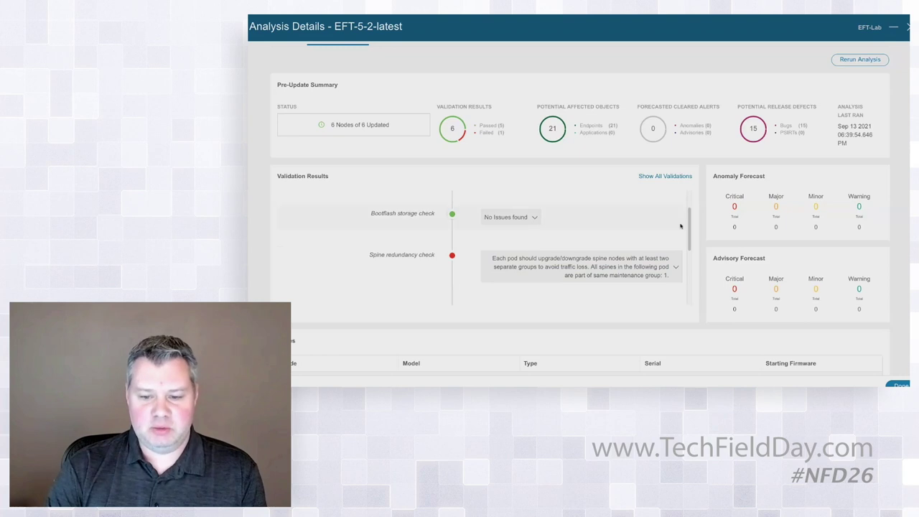
Step: Show the Post-Update Delta Analysis comparing Sep 13 2021 06:39 PM and 09:28 PM
left_click_drag(689, 224, 694, 245)
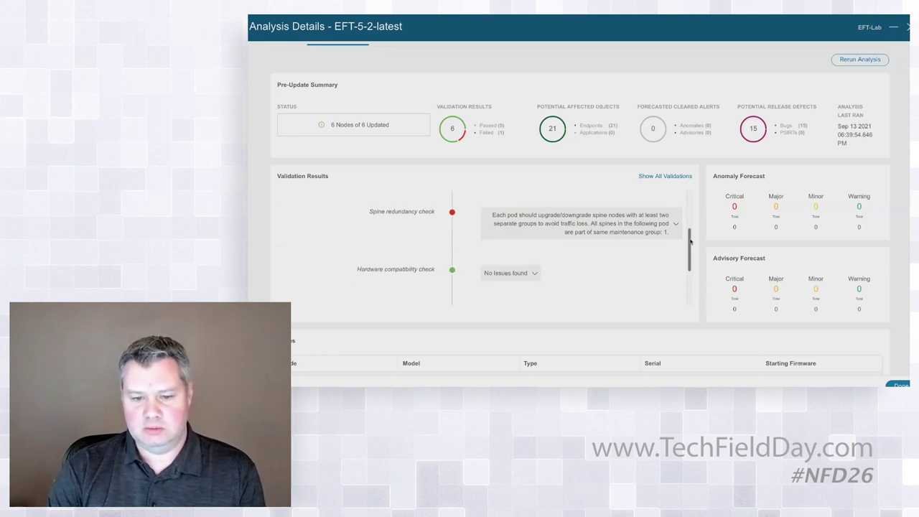
left_click_drag(689, 241, 691, 229)
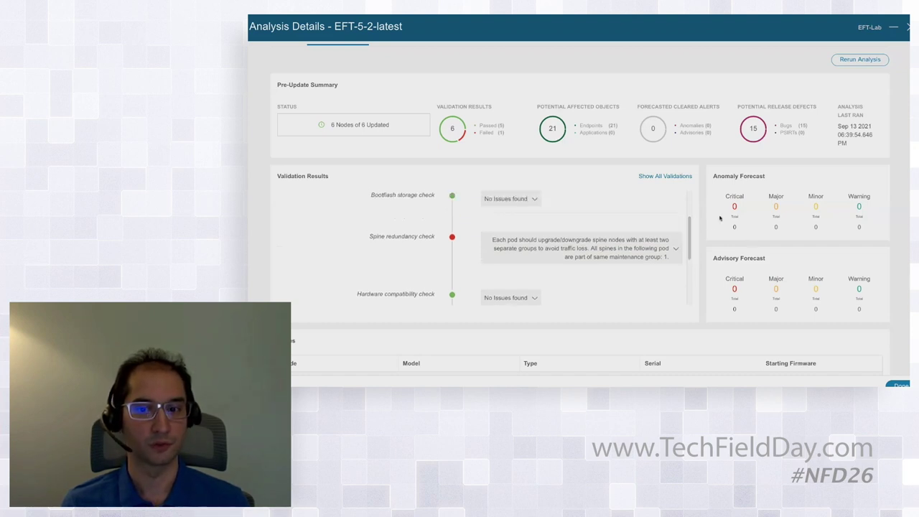
scroll(652, 261, "up", 2)
scroll(399, 119, "up", 1)
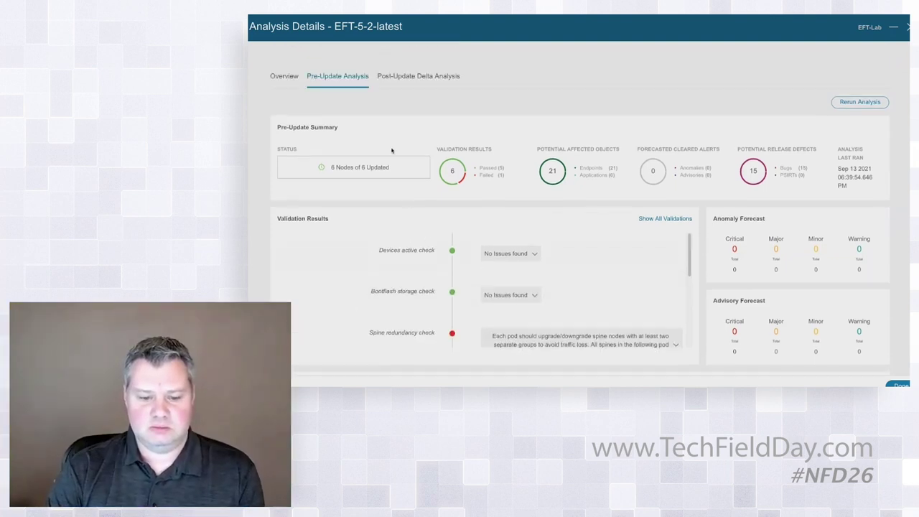
left_click(413, 76)
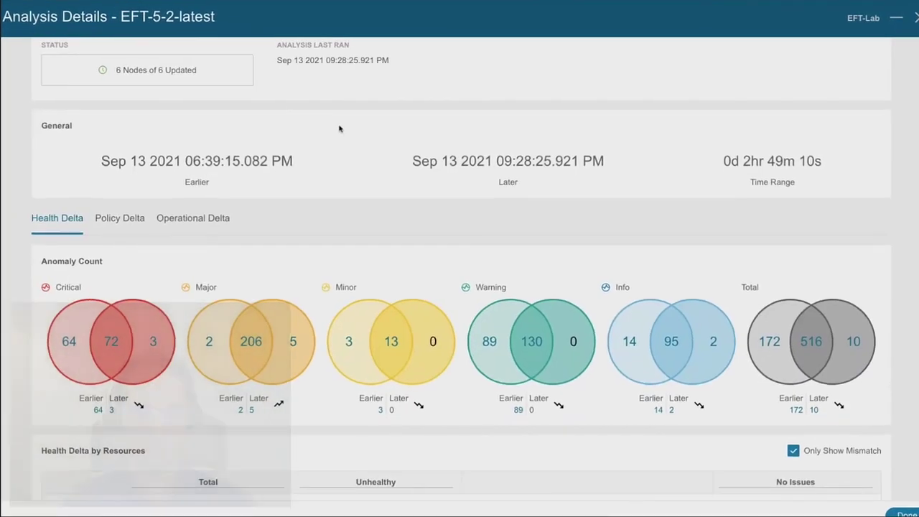
Step: Open the operational delta and toggle Only Show Mismatch off and on for Configuration Resources
scroll(442, 113, "down", 3)
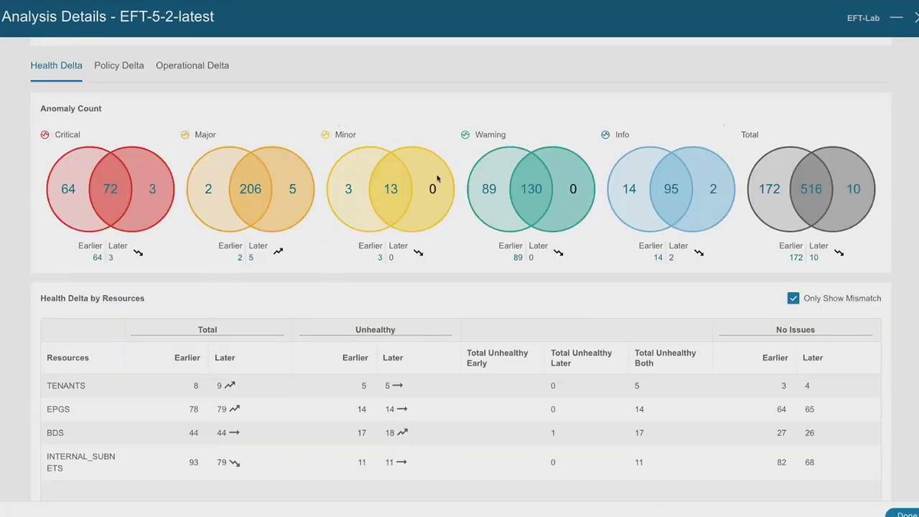
left_click(219, 72)
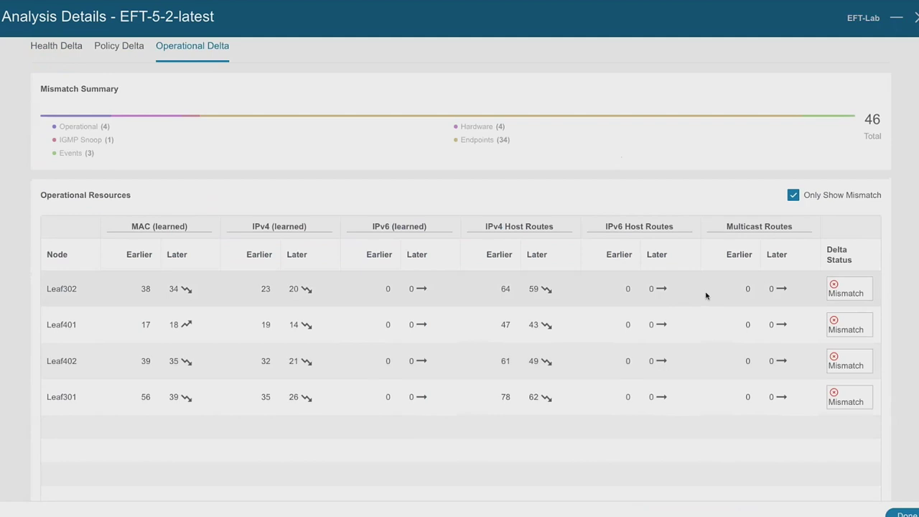
scroll(707, 294, "down", 6)
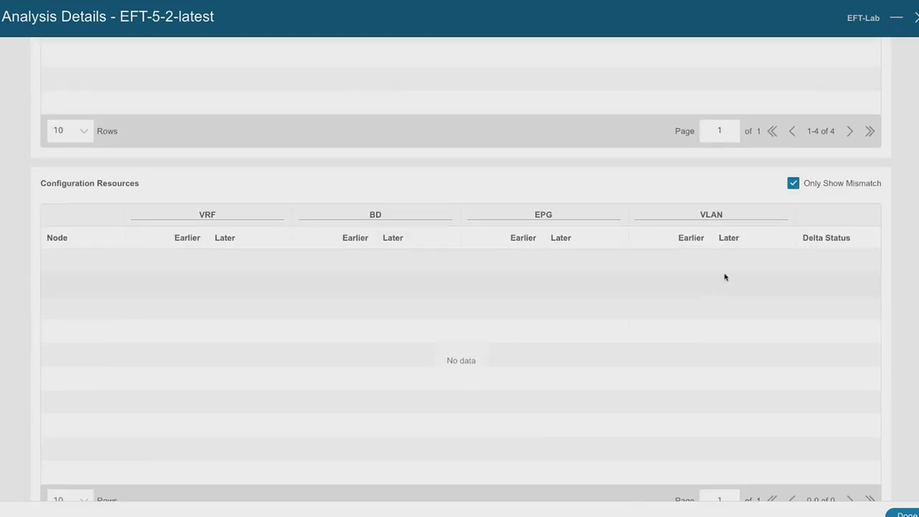
left_click(792, 185)
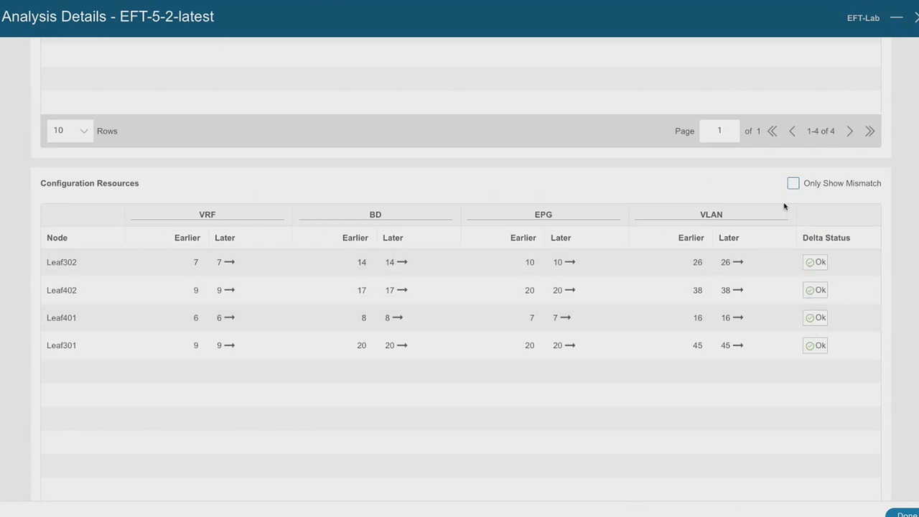
left_click(793, 184)
Step: Toggle Only Show Mismatch off and on for VPC Interfaces, then close the delta details
scroll(779, 199, "down", 5)
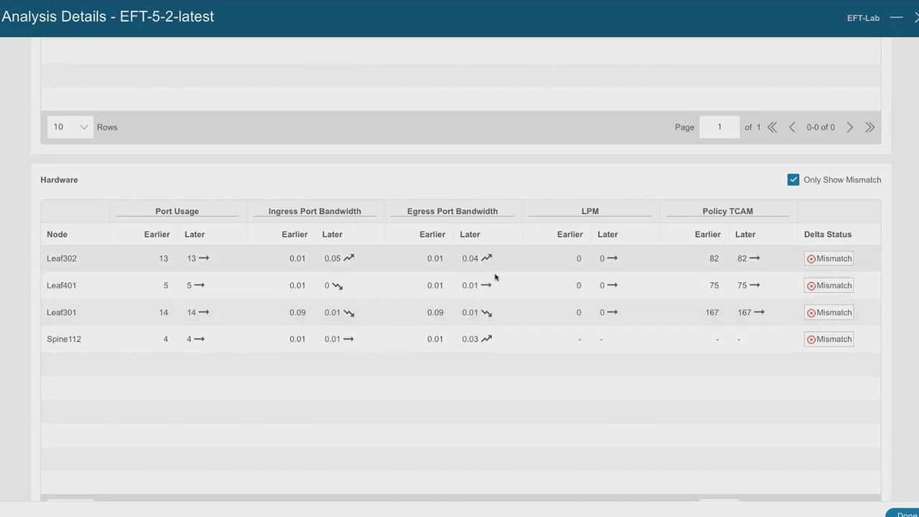
scroll(511, 385, "down", 2)
scroll(511, 385, "down", 2)
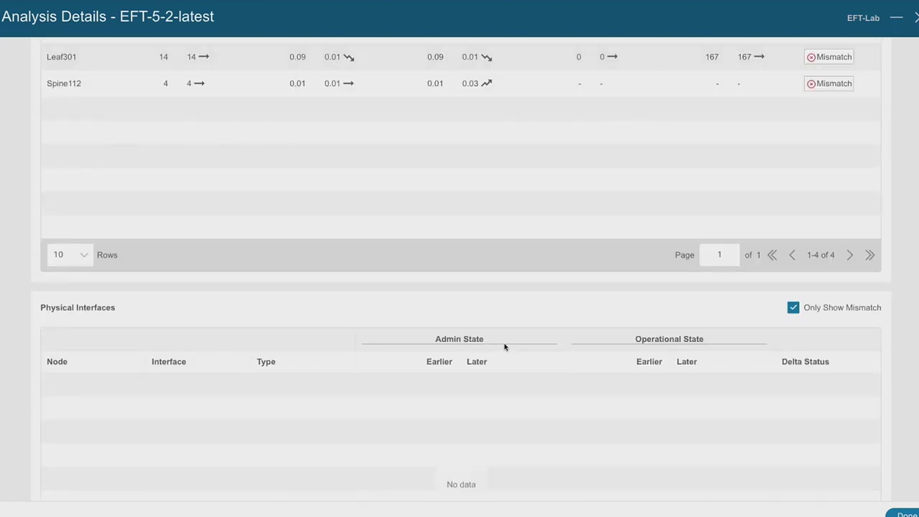
scroll(504, 347, "down", 6)
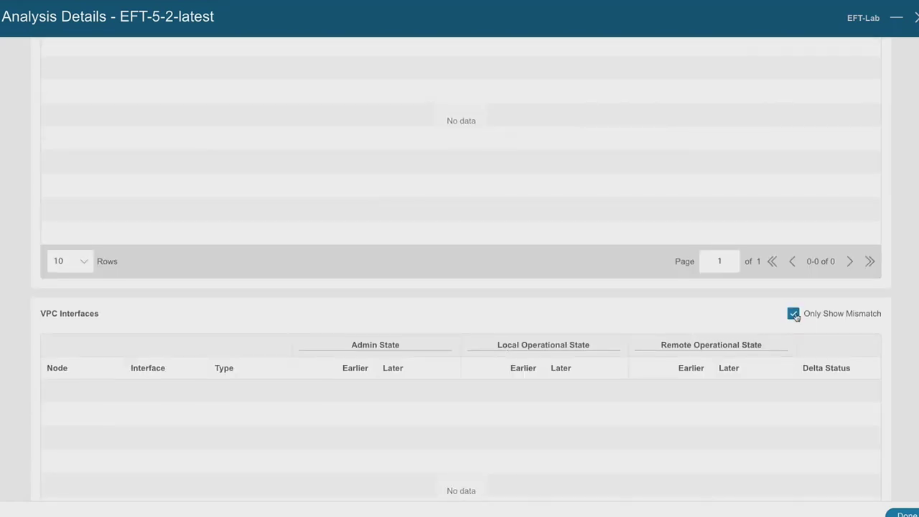
left_click(792, 313)
scroll(617, 326, "down", 2)
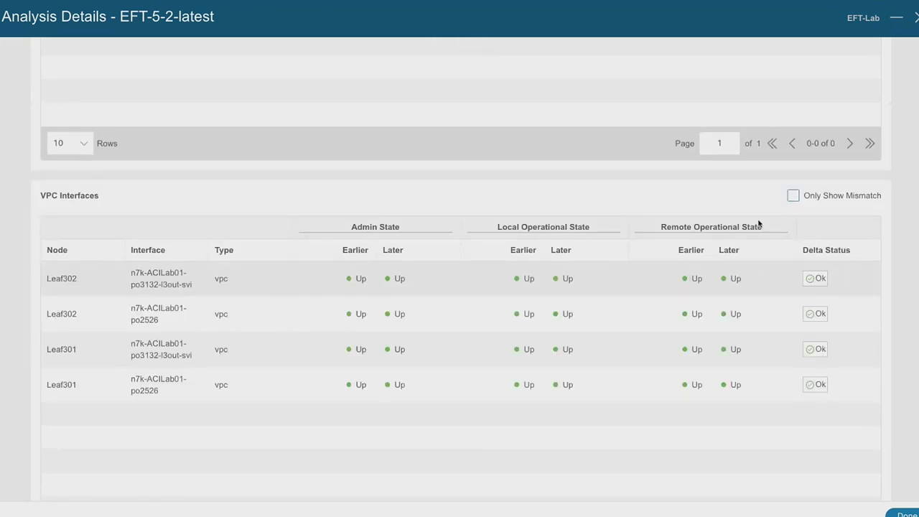
left_click(793, 195)
scroll(554, 313, "up", 15)
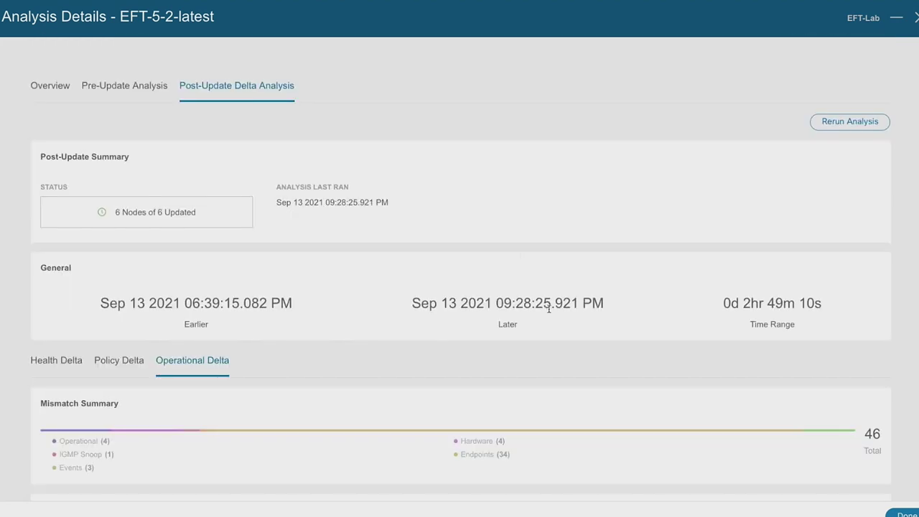
scroll(281, 298, "down", 2)
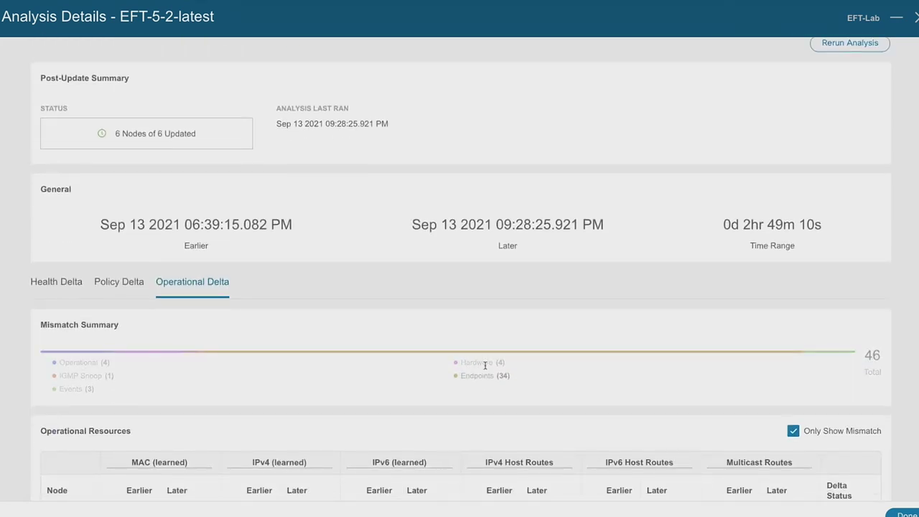
left_click(902, 513)
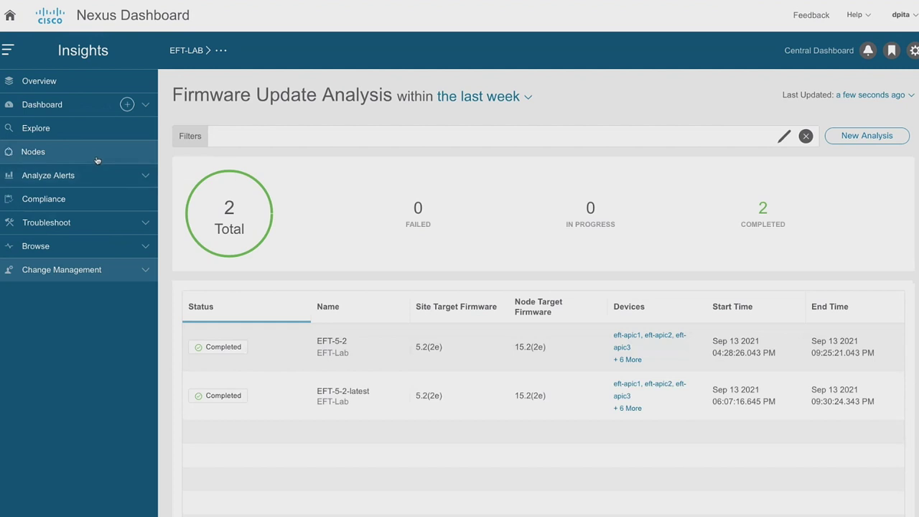
Step: Filter the Anomalies page to descriptions containing BGP
left_click(65, 175)
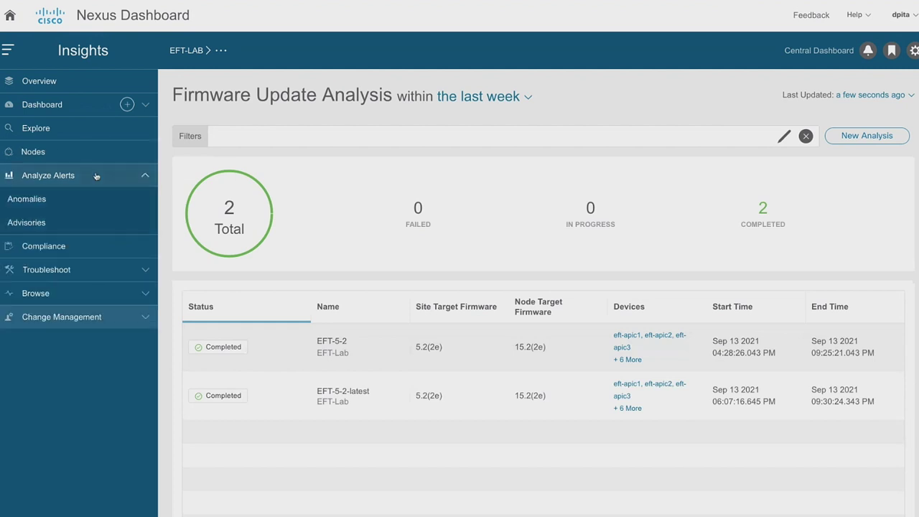
left_click(48, 204)
left_click(365, 139)
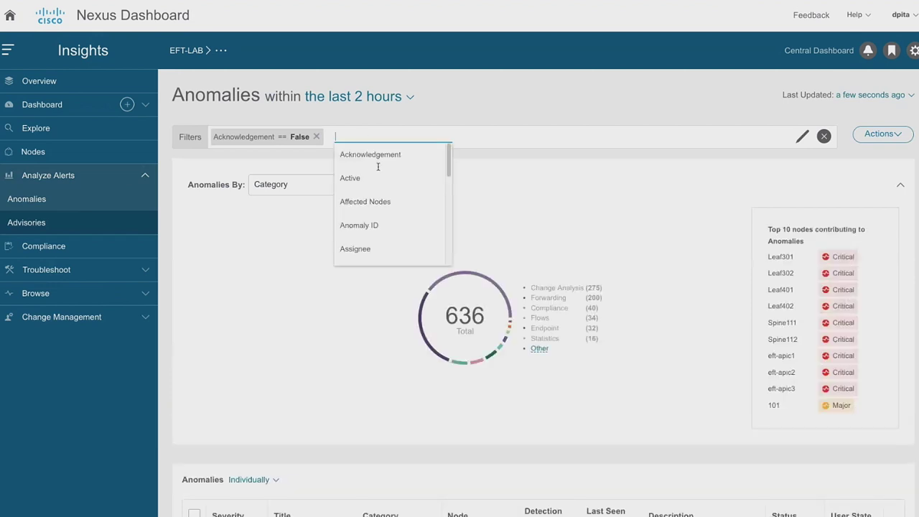
type("d")
left_click(388, 156)
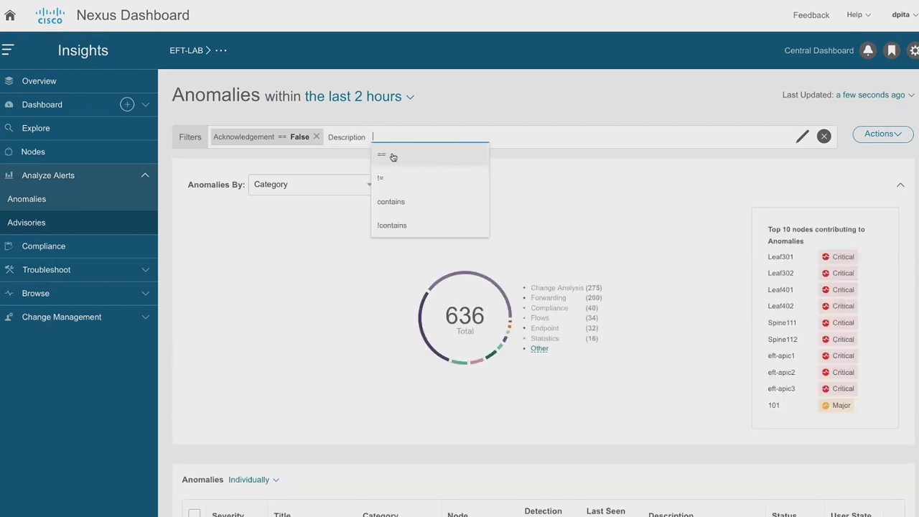
left_click(428, 201)
type("BG")
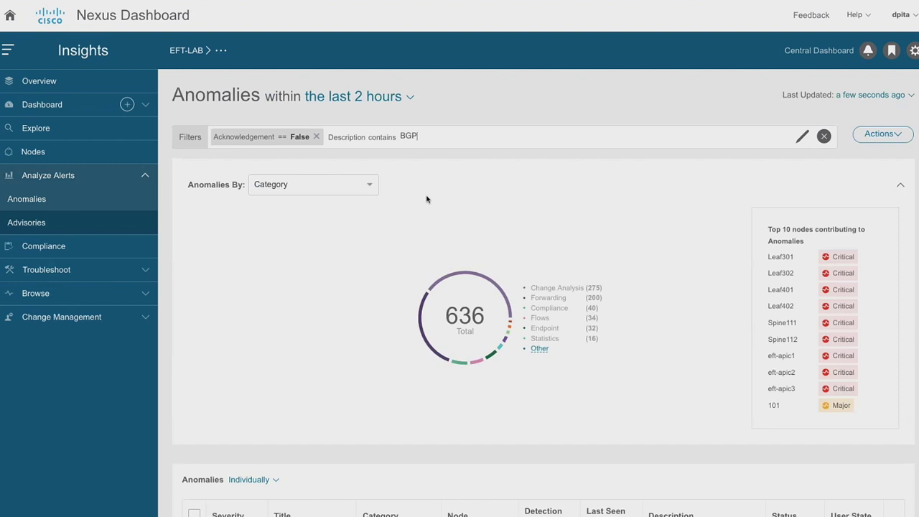
type("P")
key("Return")
left_click(601, 103)
Step: Review the BGP anomalies, highlighting the first anomaly's BGP session description
scroll(465, 251, "down", 3)
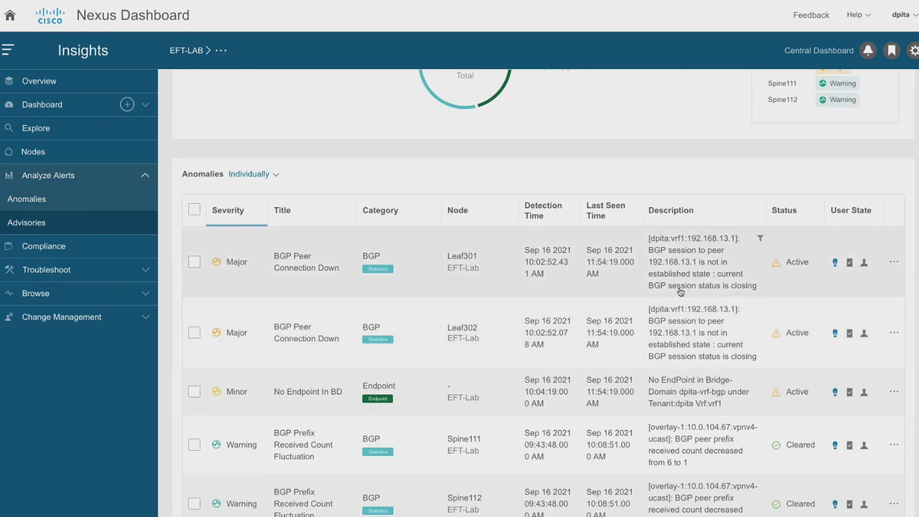
scroll(667, 281, "up", 1)
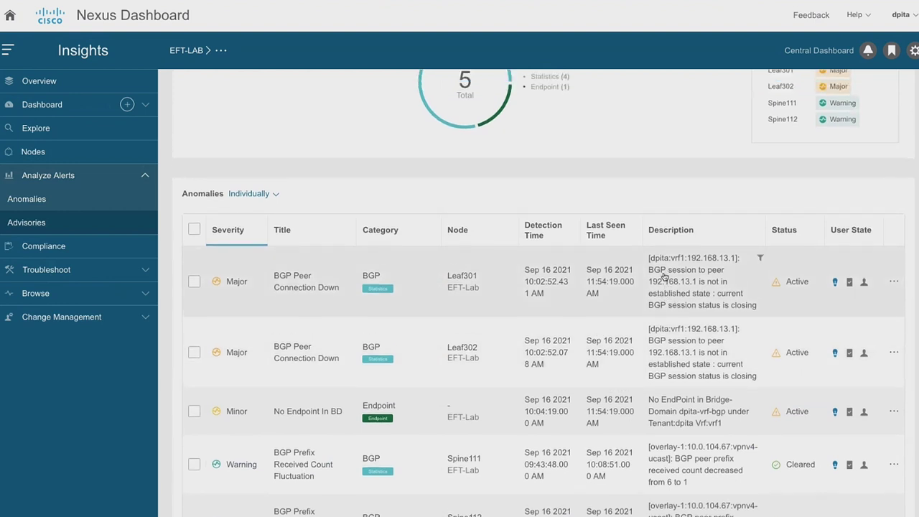
left_click_drag(656, 276, 709, 294)
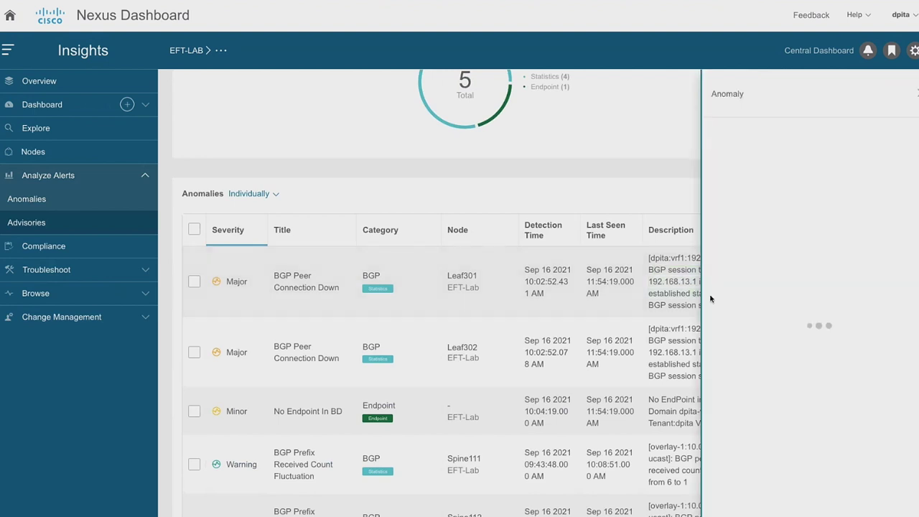
scroll(732, 294, "down", 5)
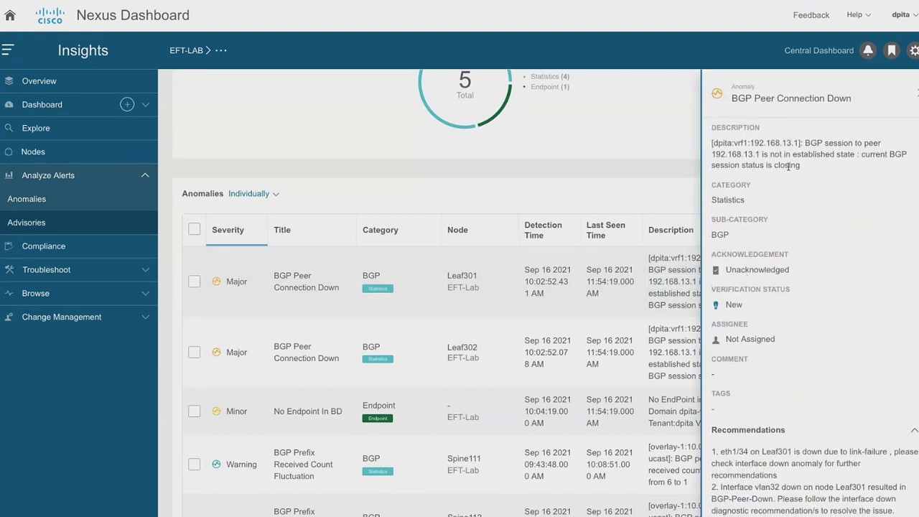
scroll(790, 168, "up", 5)
Step: Open the Leaf301 BGP anomaly analysis and highlight the eth1/34 and vlan32 recommendations and peer address
left_click(795, 144)
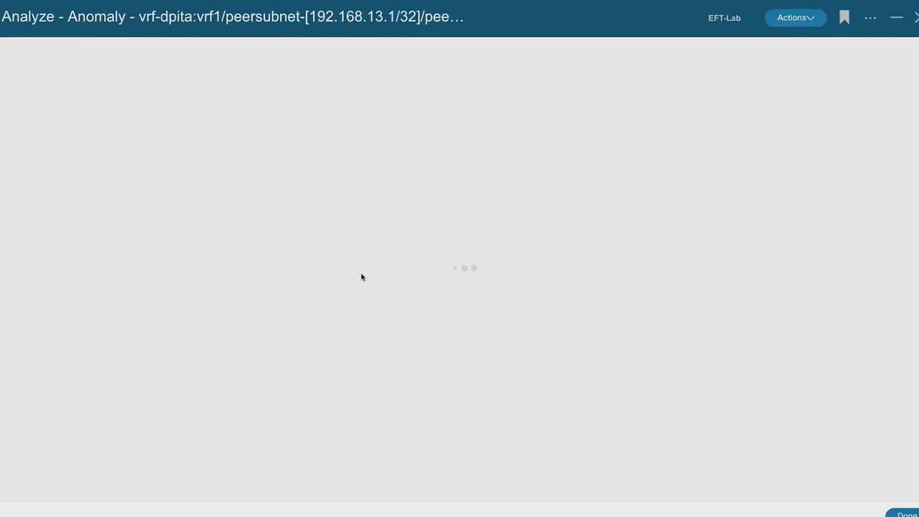
scroll(365, 272, "down", 2)
scroll(149, 385, "up", 2)
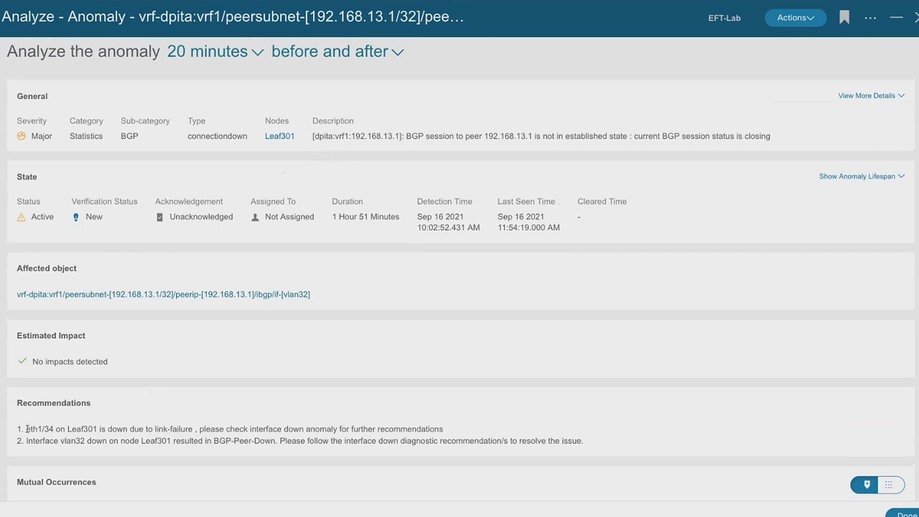
left_click_drag(25, 428, 439, 427)
left_click(28, 459)
left_click_drag(108, 442, 314, 442)
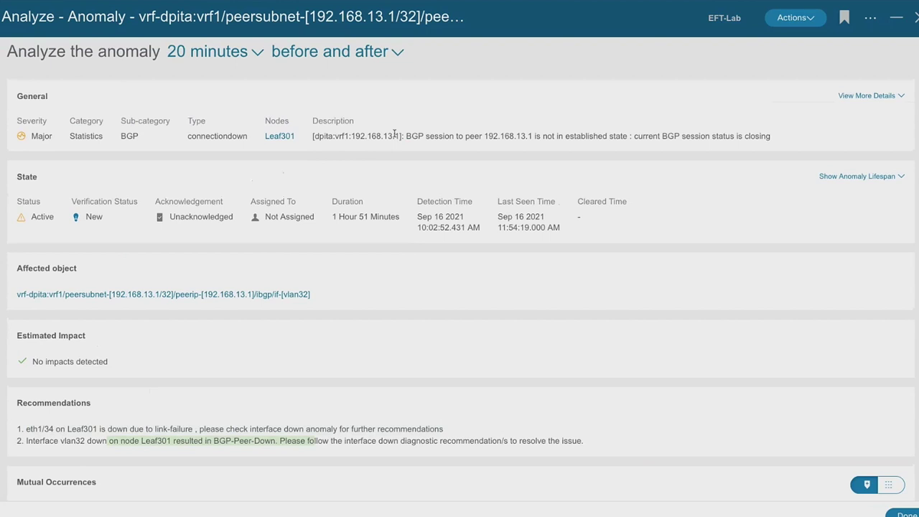
left_click_drag(394, 135, 340, 139)
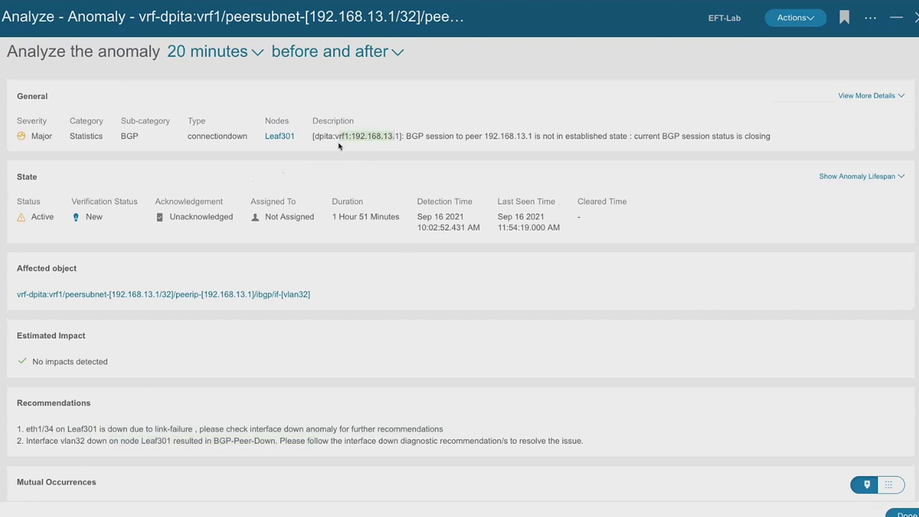
left_click(358, 140)
left_click_drag(27, 428, 84, 426)
Step: Highlight the anomaly state details and the BGP session closing message in the description
scroll(459, 318, "up", 1)
left_click(375, 158)
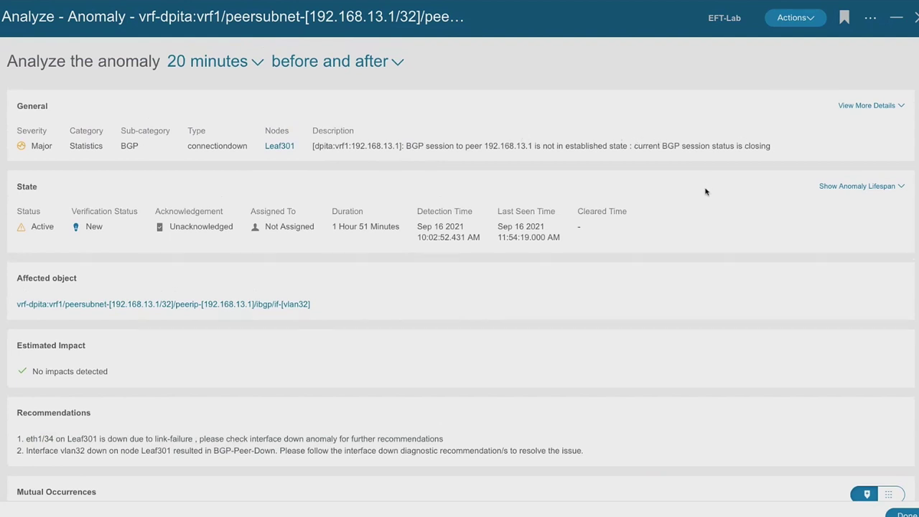
left_click_drag(705, 192, 428, 208)
left_click(428, 208)
left_click_drag(312, 146, 450, 147)
left_click(512, 146)
left_click_drag(405, 147, 551, 157)
left_click(561, 155)
scroll(562, 159, "down", 1)
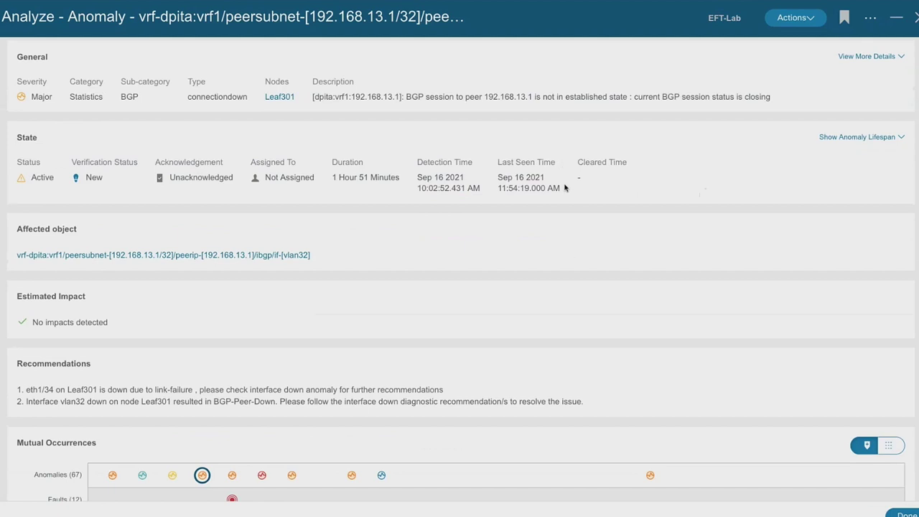
scroll(560, 251, "up", 1)
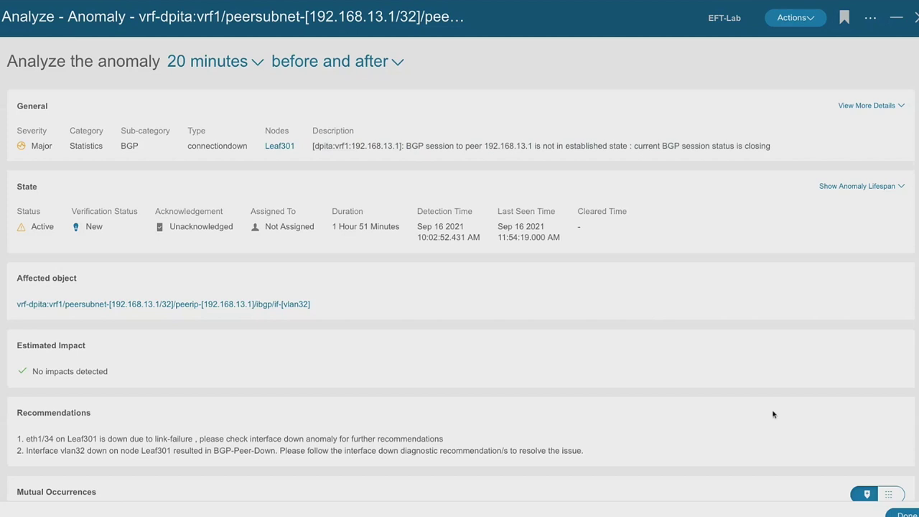
Step: Close the anomaly analysis and open the Flows overview page
left_click(900, 513)
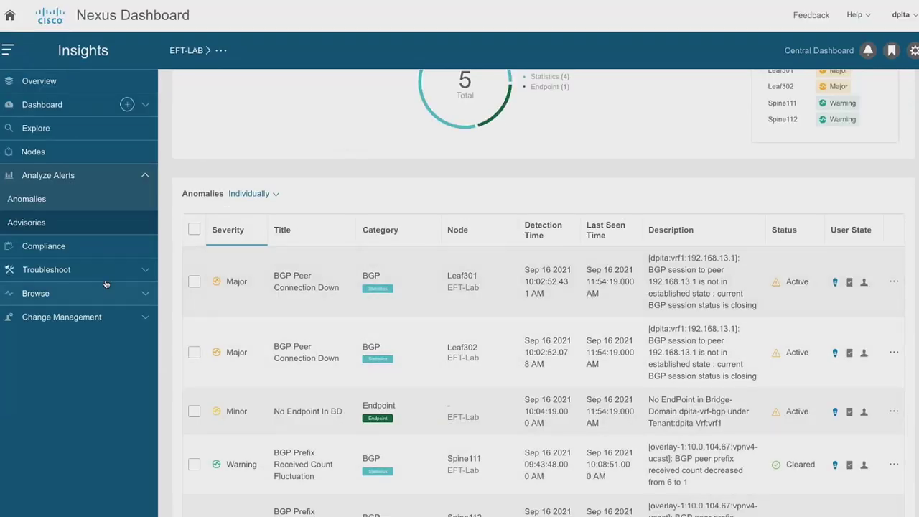
left_click(103, 291)
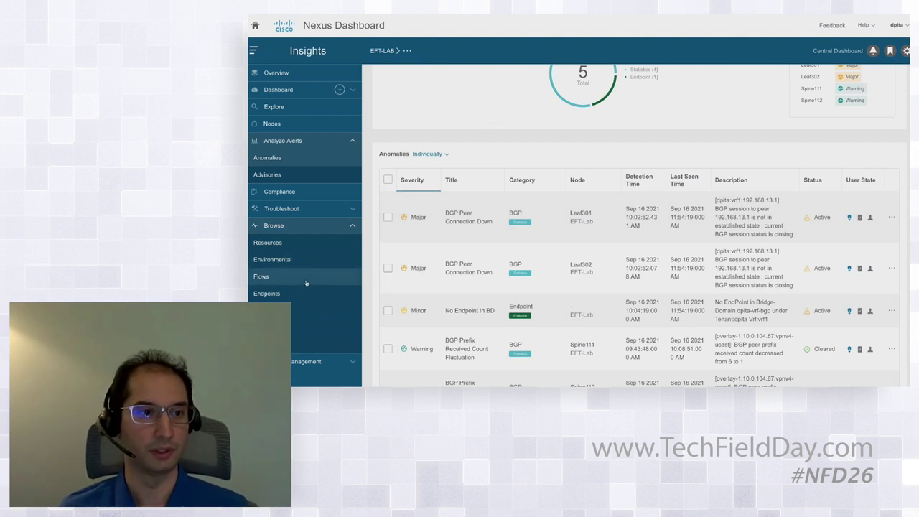
left_click(306, 280)
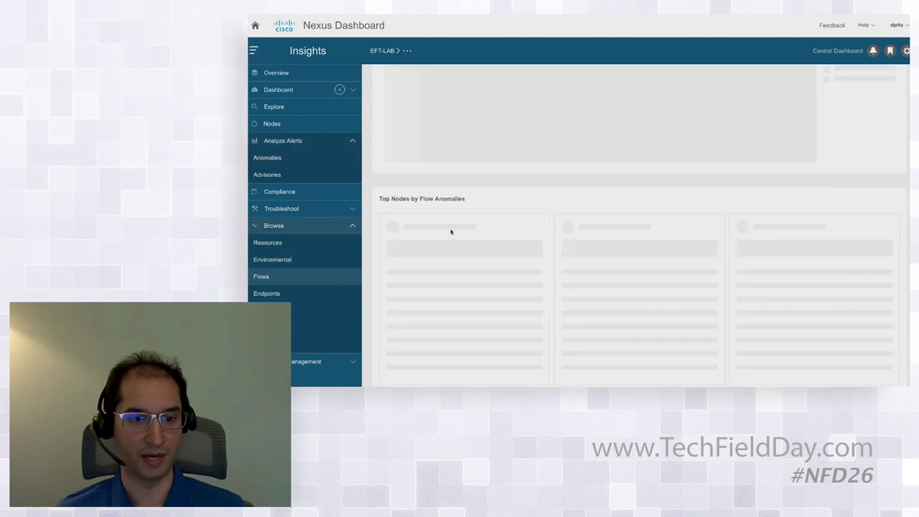
left_click(350, 226)
left_click(352, 141)
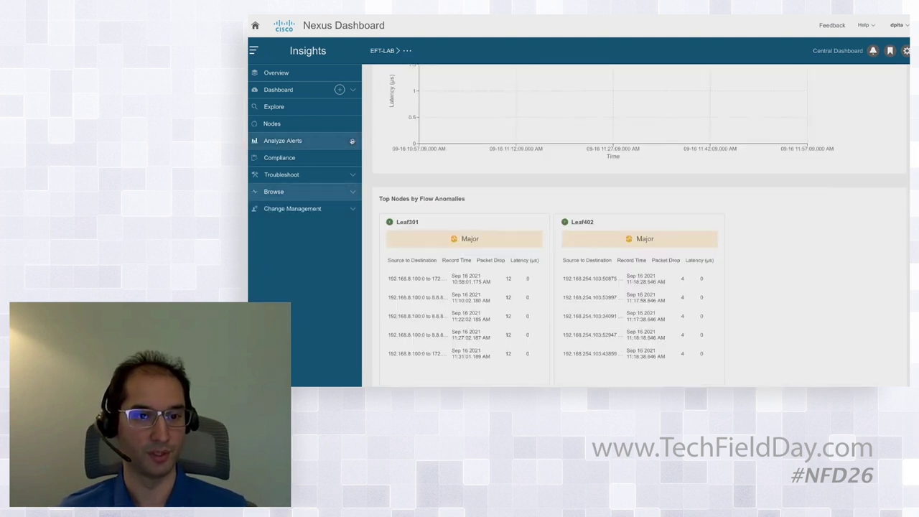
left_click(351, 192)
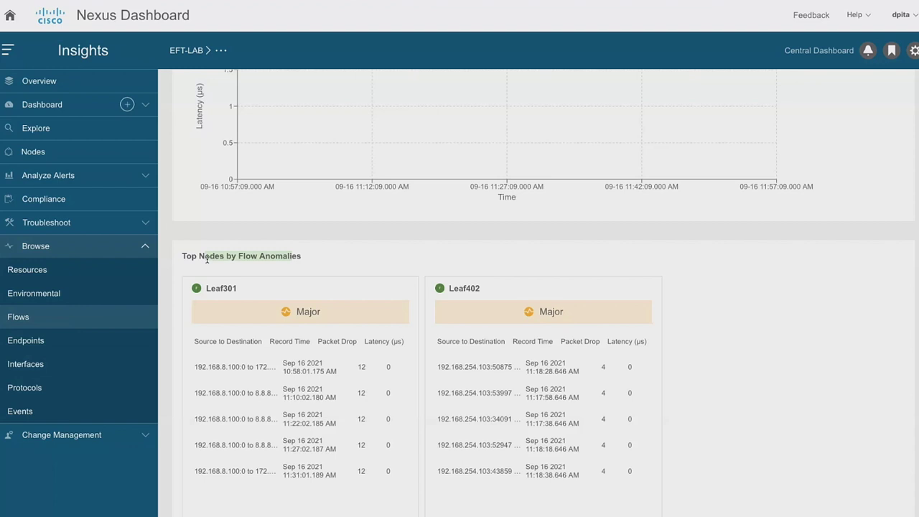
Step: Highlight the Top Nodes by Flow Anomalies title, then switch to the Browse view
left_click(207, 260)
left_click_drag(192, 256, 282, 252)
left_click(281, 251)
scroll(281, 251, "up", 3)
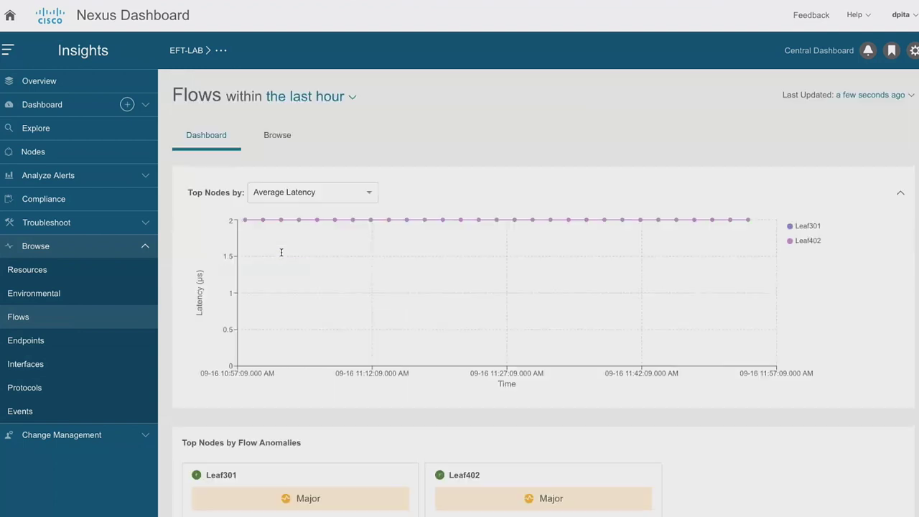
left_click(272, 135)
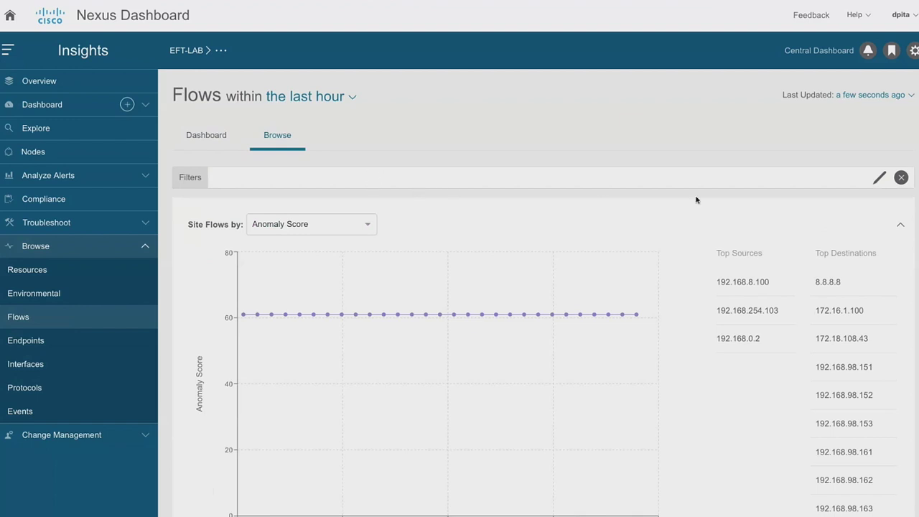
Step: Filter the flows to Ingress EPG containing 'ordering-web'
left_click(353, 176)
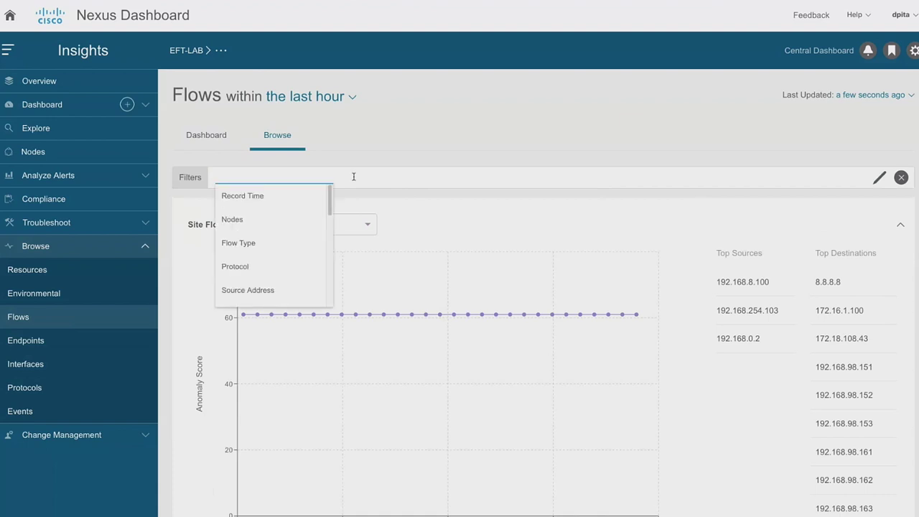
type("img")
key("BackSpace")
key("BackSpace")
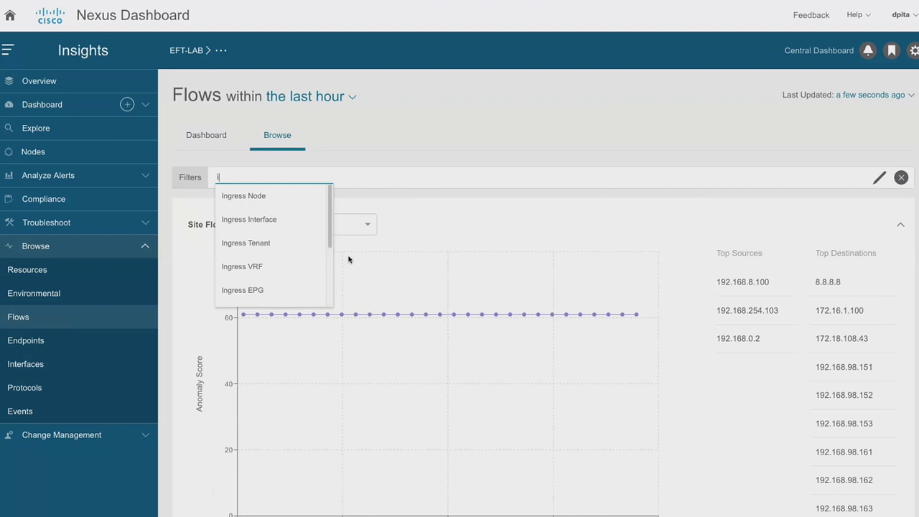
left_click(281, 289)
left_click(290, 241)
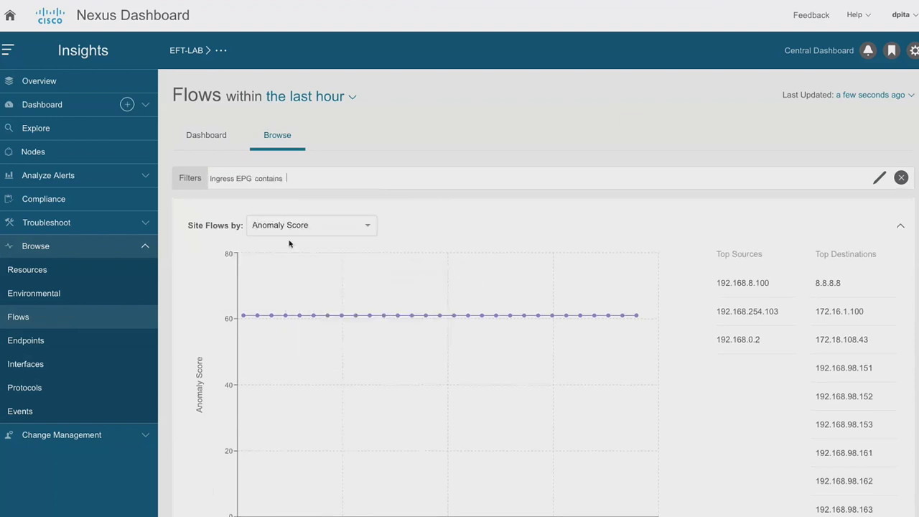
type("ordering-web")
key("Return")
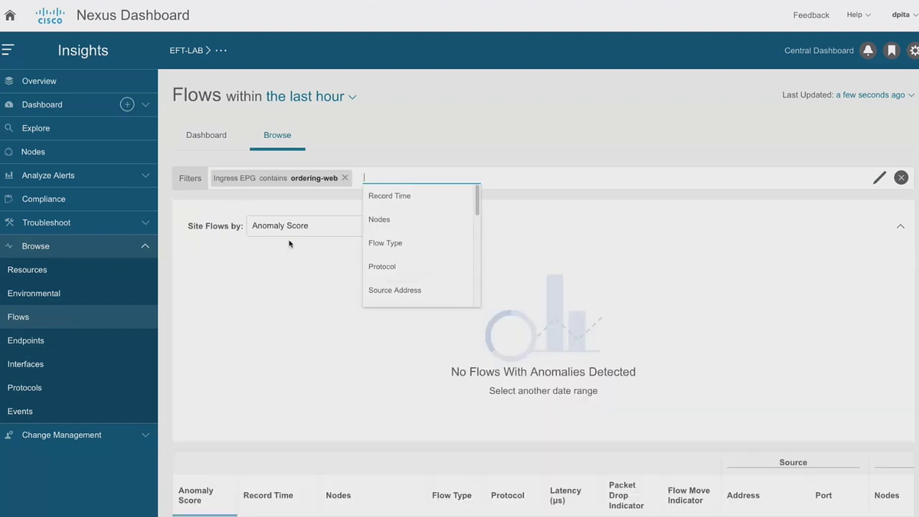
Step: Sort the flows by Record Time in reverse order and show 50 rows per page
left_click(490, 153)
scroll(431, 287, "down", 3)
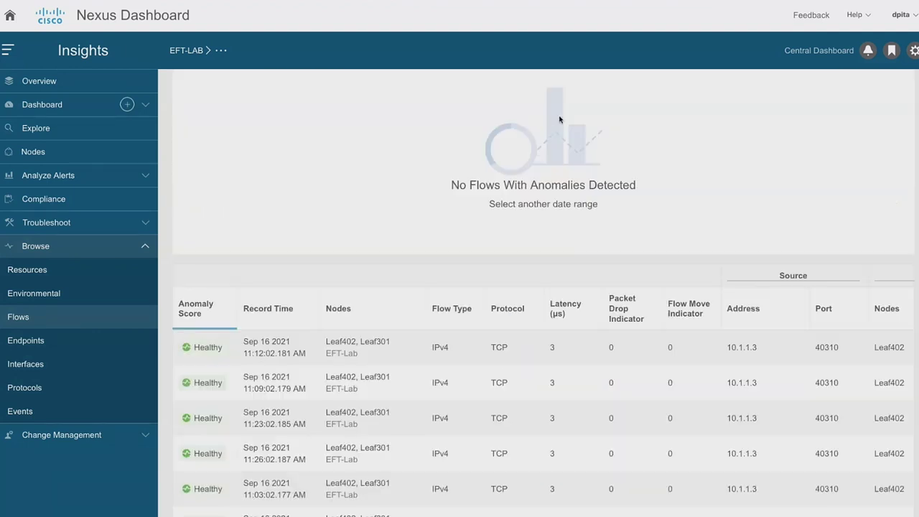
left_click(282, 307)
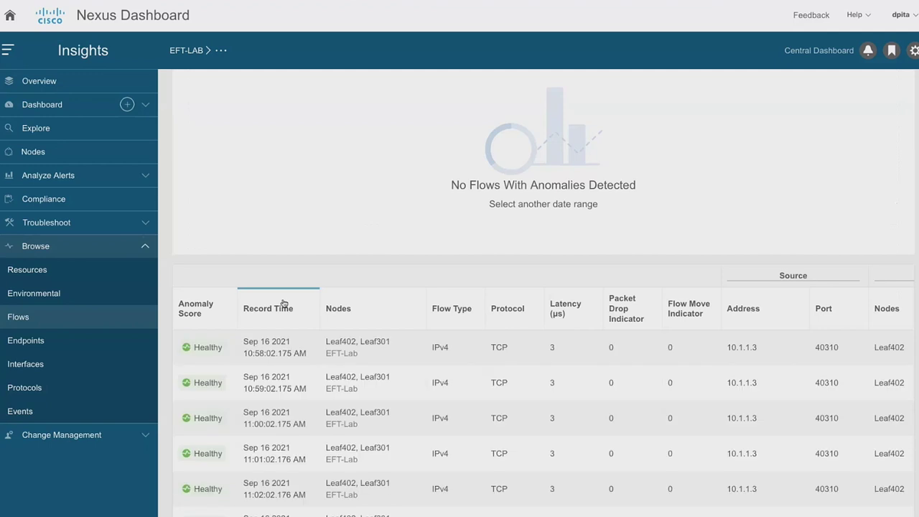
left_click(283, 303)
left_click(283, 303)
scroll(419, 348, "down", 3)
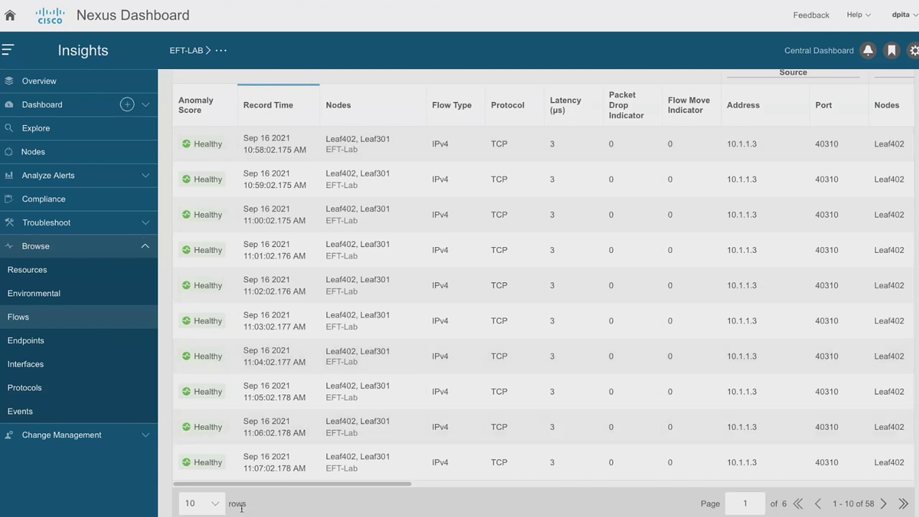
left_click(214, 503)
left_click(205, 455)
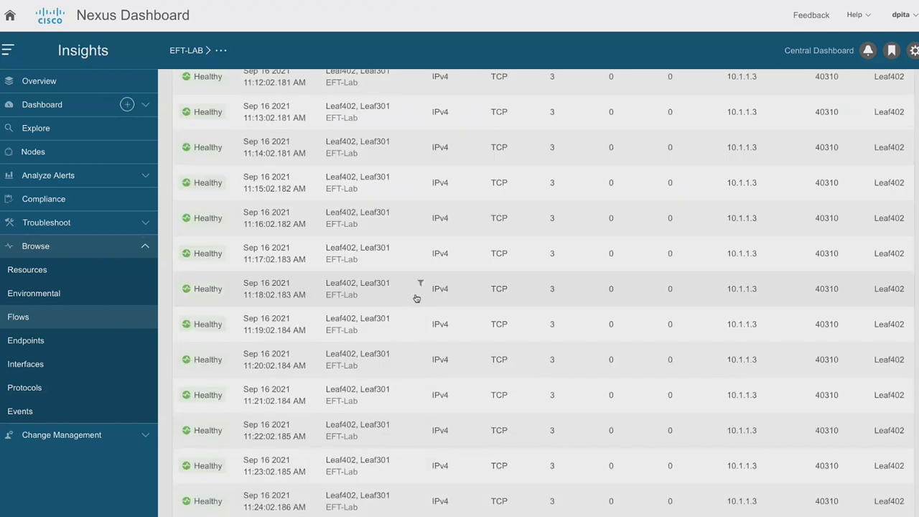
Step: Browse the filtered flows, including the next page of results
scroll(363, 297, "down", 10)
scroll(363, 296, "up", 20)
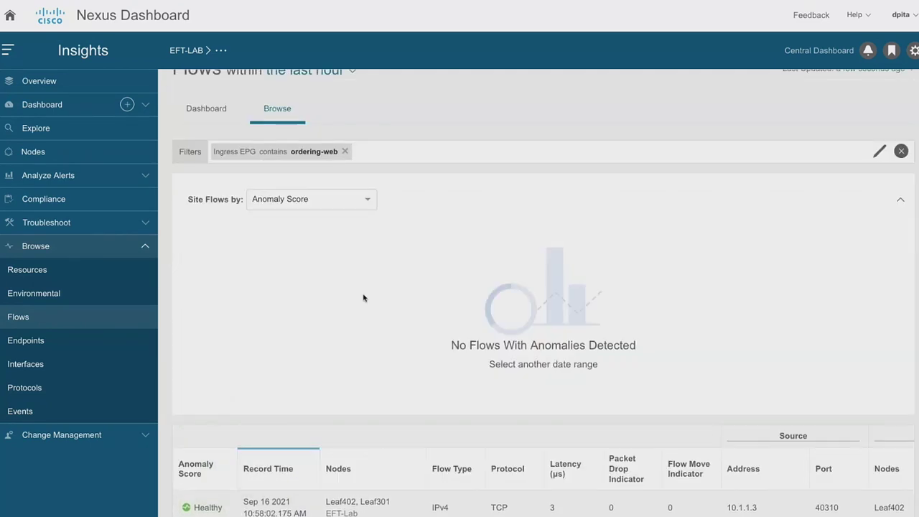
scroll(363, 297, "down", 20)
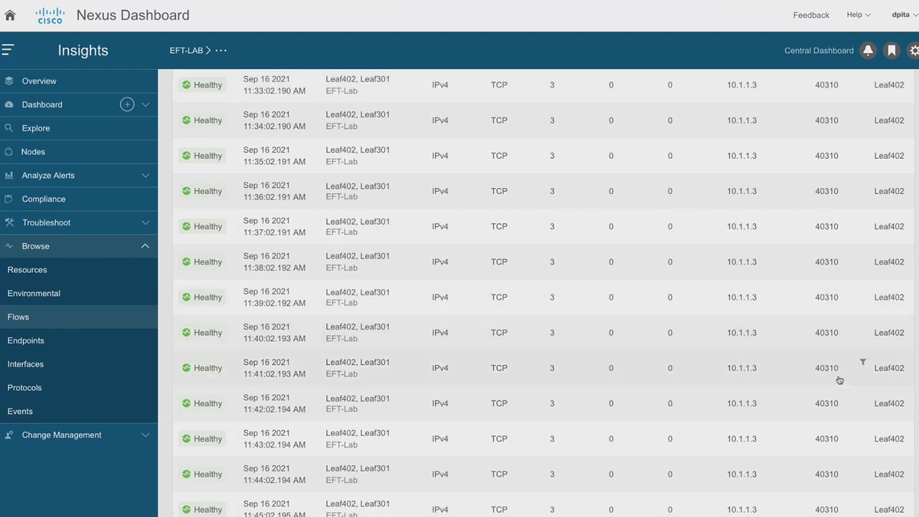
scroll(837, 381, "down", 3)
left_click(884, 503)
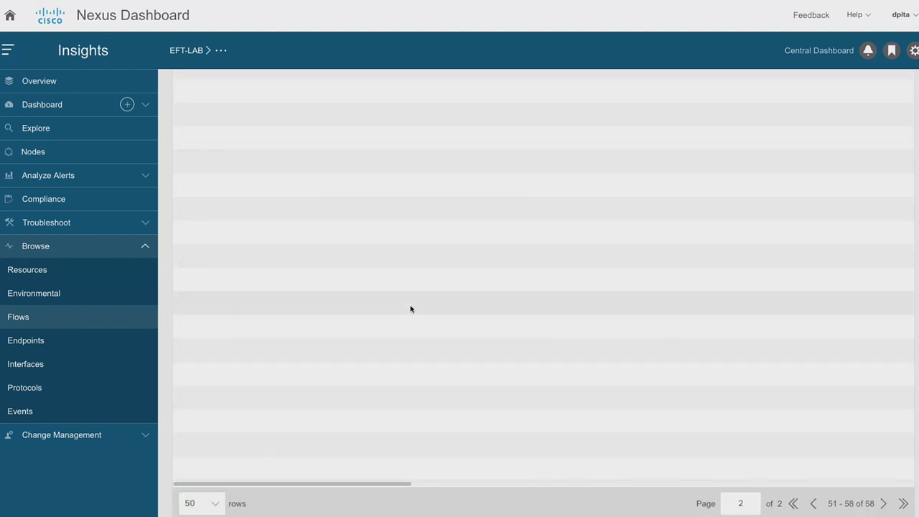
scroll(410, 308, "up", 10)
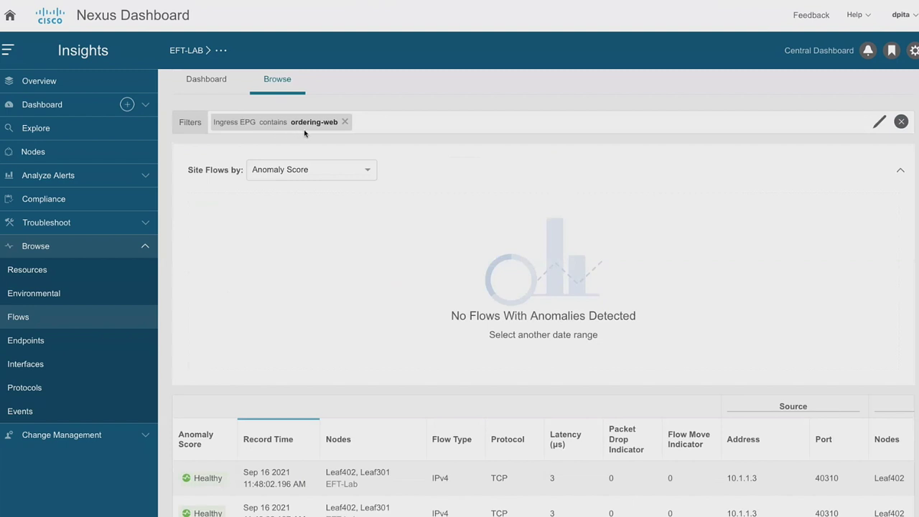
scroll(478, 178, "down", 1)
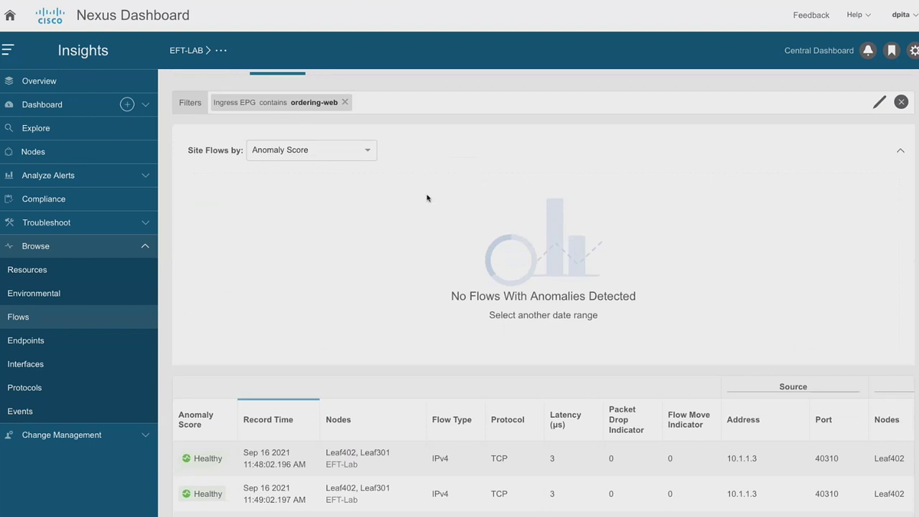
scroll(408, 201, "down", 3)
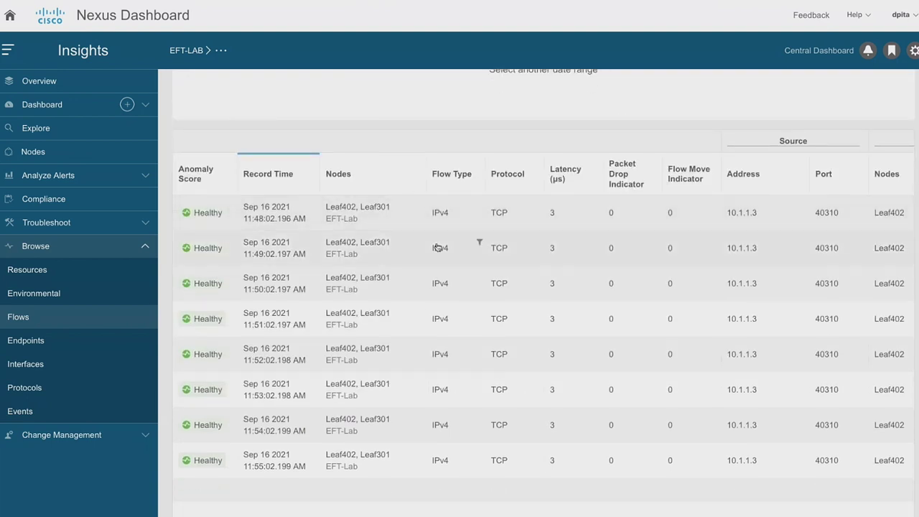
scroll(391, 207, "up", 3)
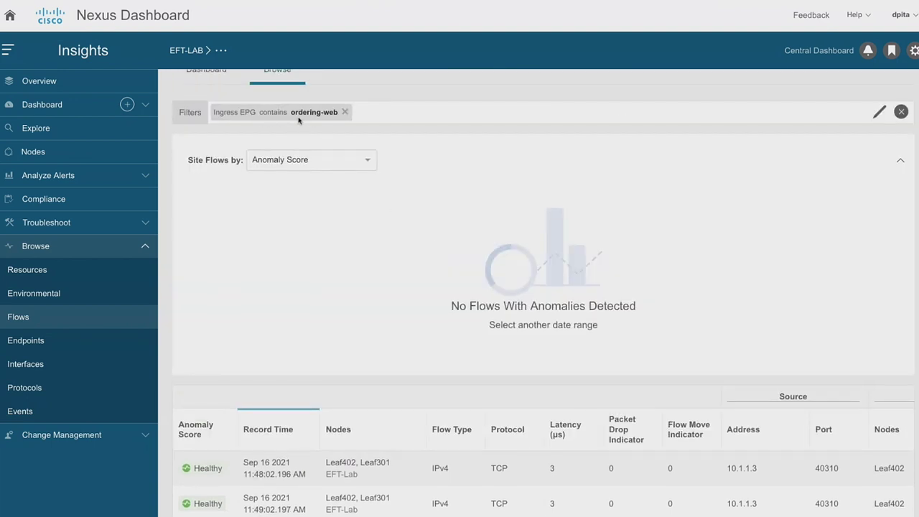
scroll(362, 158, "down", 3)
scroll(368, 172, "down", 3)
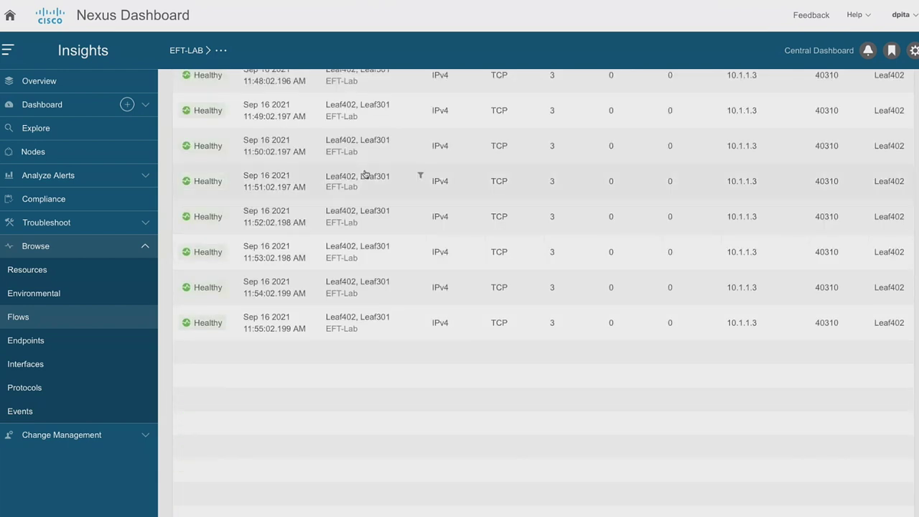
scroll(265, 373, "up", 2)
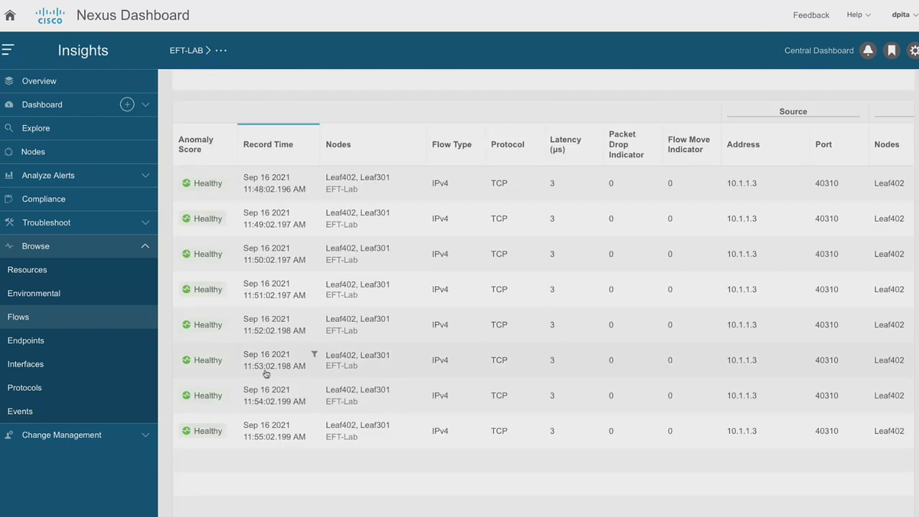
scroll(265, 373, "down", 1)
scroll(265, 372, "up", 6)
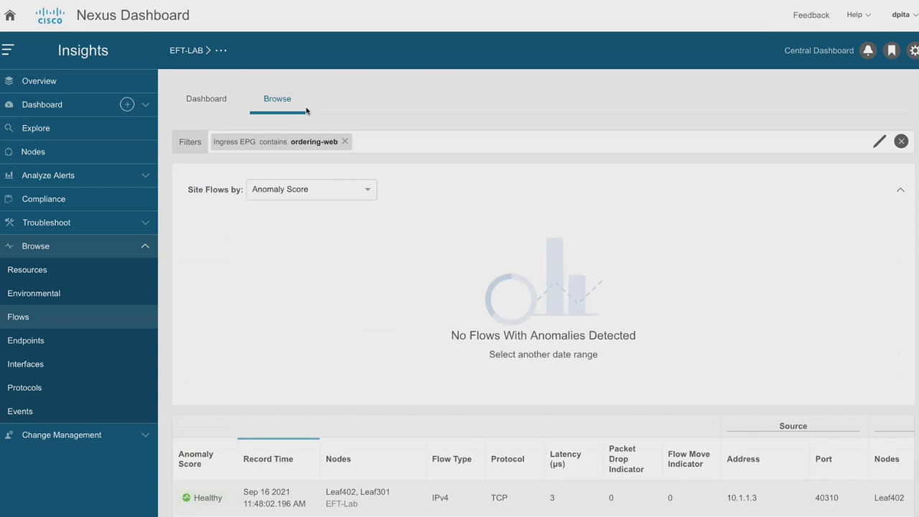
scroll(325, 125, "up", 1)
Step: Widen the time range to Last 2 Hours and open the Info flow with 384031 packet drops
left_click(339, 97)
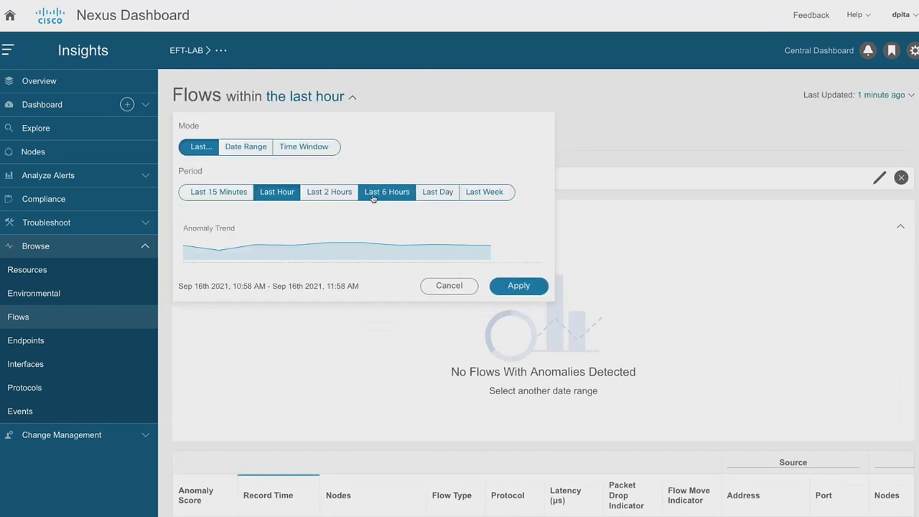
left_click(339, 193)
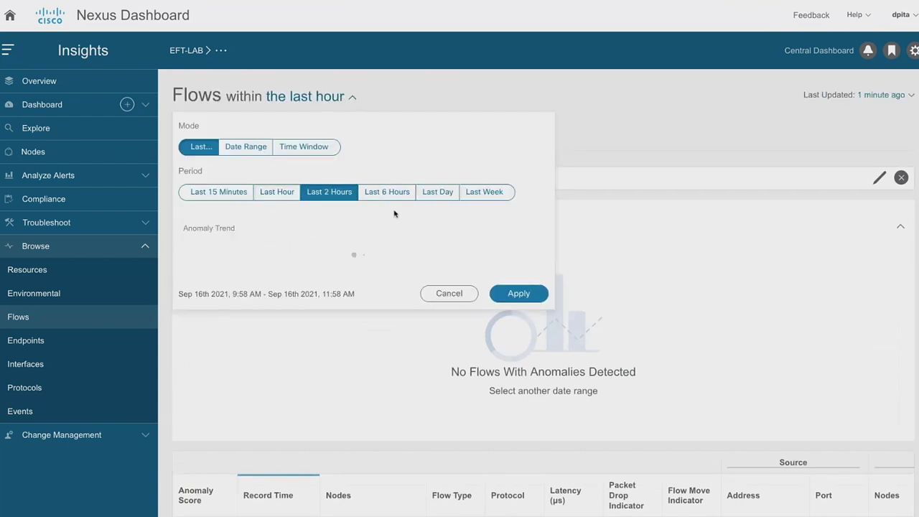
left_click(503, 285)
scroll(236, 347, "down", 3)
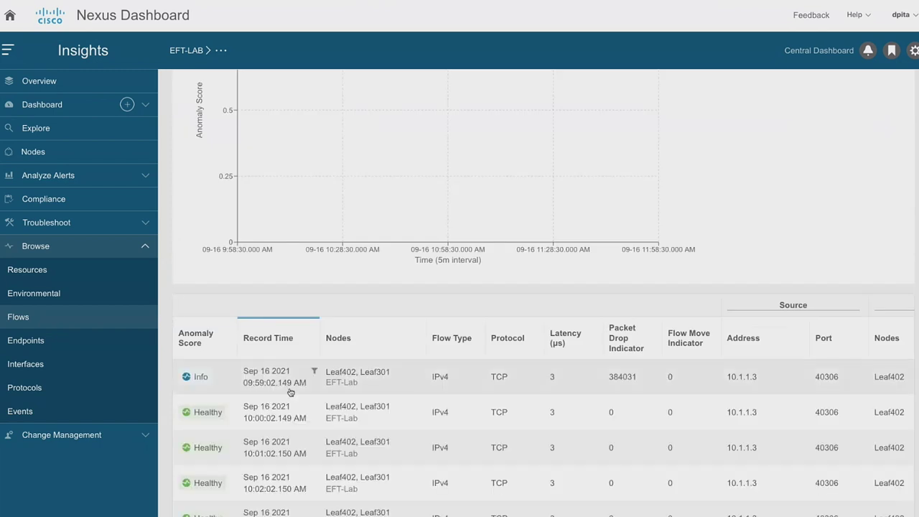
left_click(288, 391)
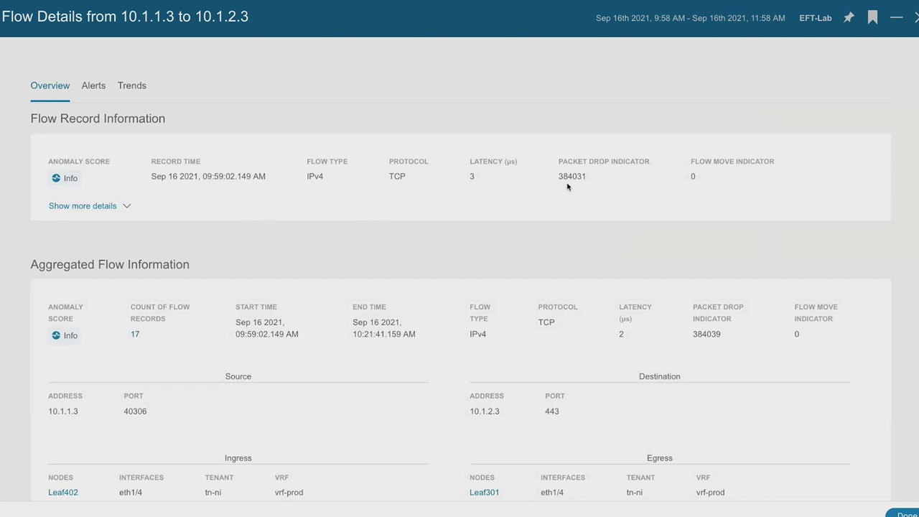
Step: Check the Path Summary drop at Leaf402, close Flow Details, and collapse Browse in the sidebar
scroll(345, 300, "down", 6)
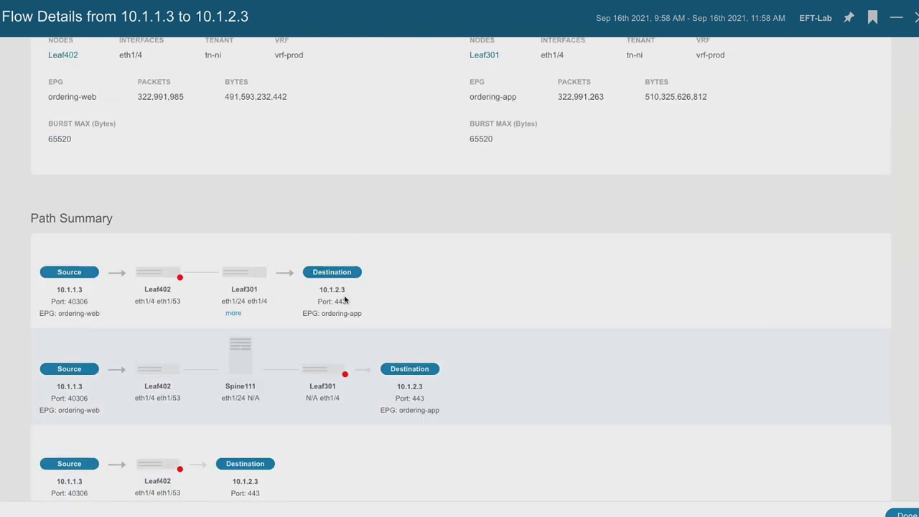
scroll(351, 298, "down", 1)
mouse_move(171, 215)
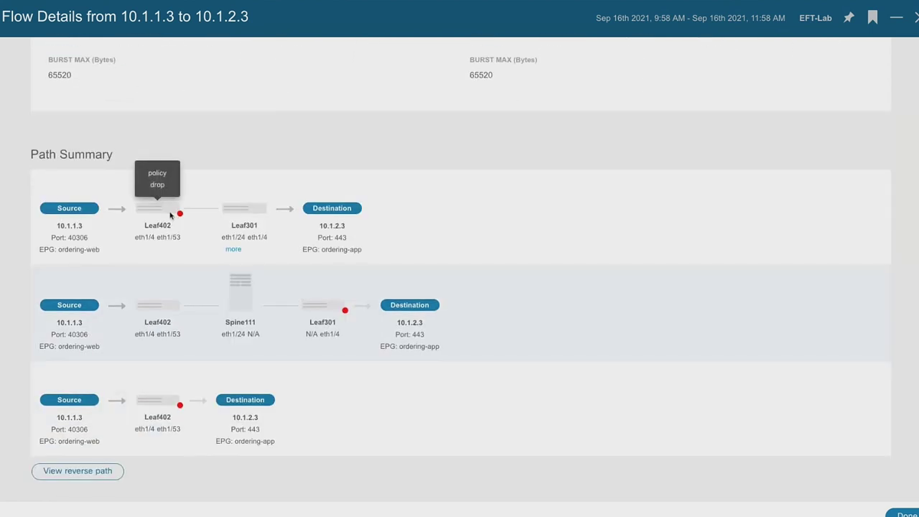
scroll(170, 212, "up", 10)
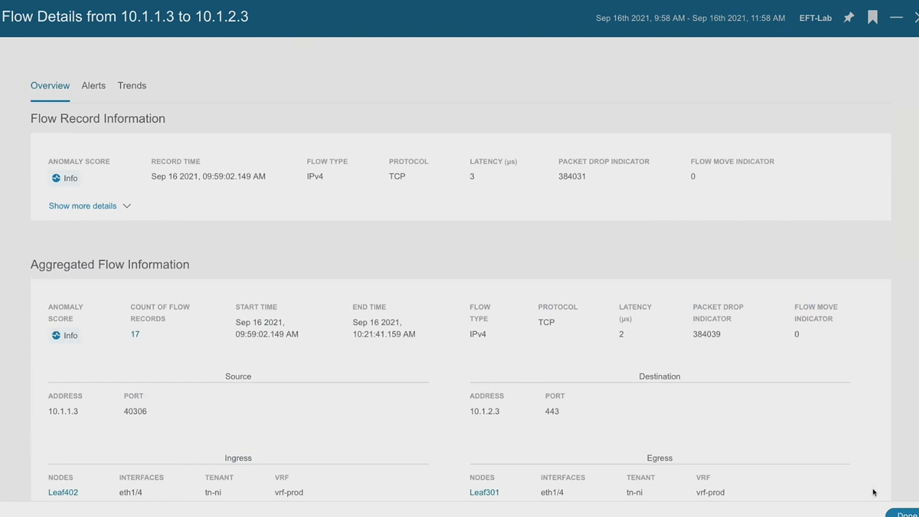
left_click(902, 513)
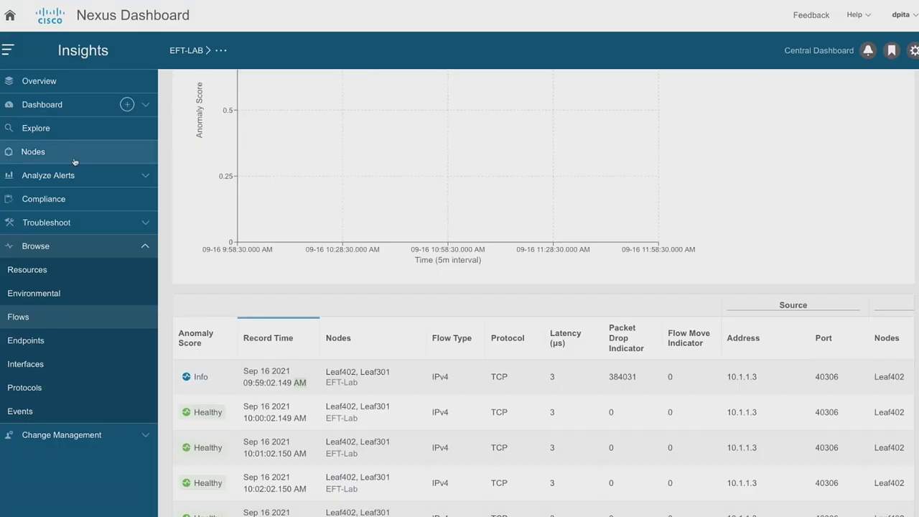
left_click(125, 248)
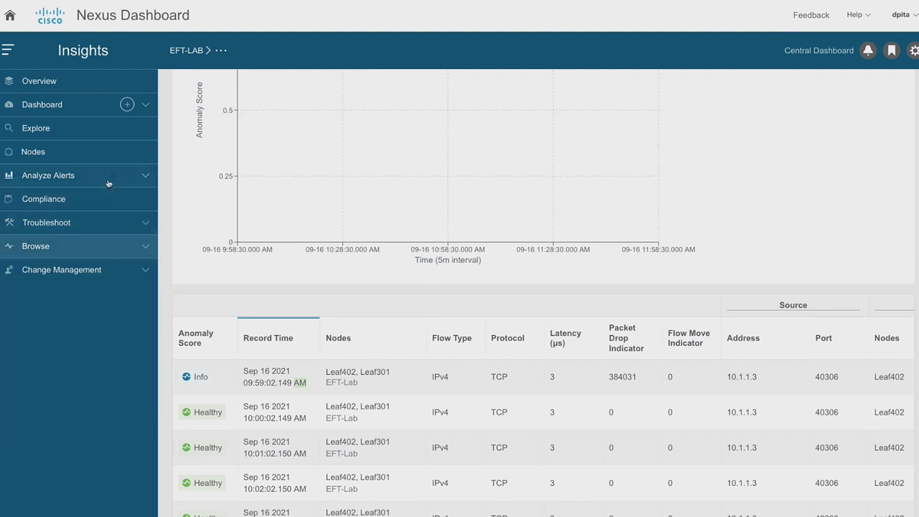
Step: Open the why-ordering-policy-drop delta analysis, compare its snapshot times, and expand it full-page
left_click(117, 221)
left_click(114, 245)
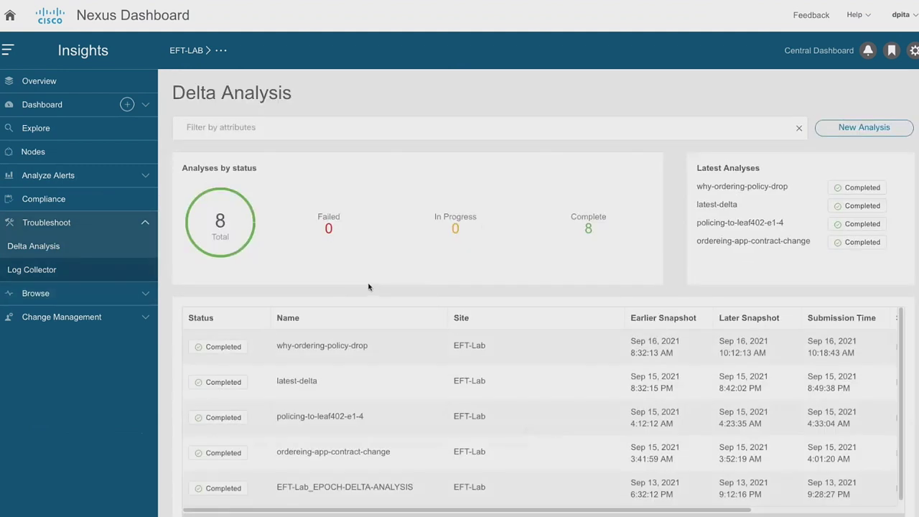
left_click(396, 349)
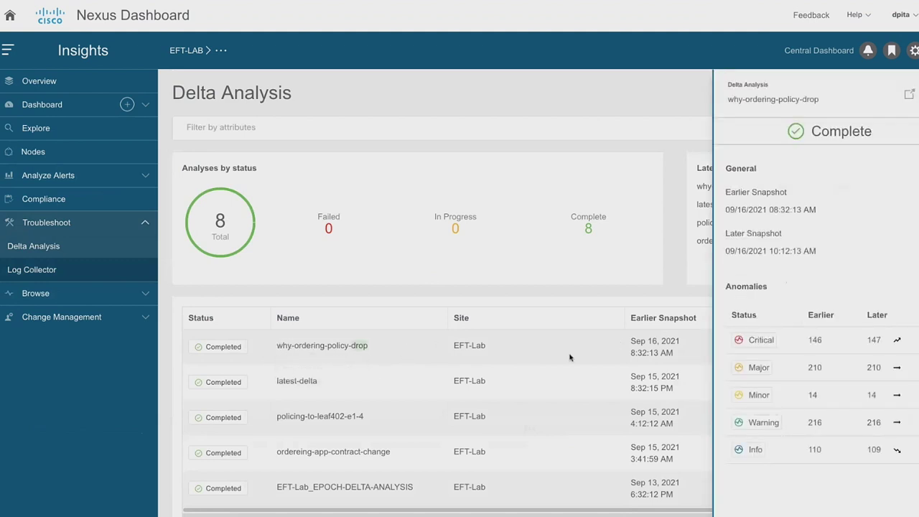
left_click_drag(752, 209, 807, 220)
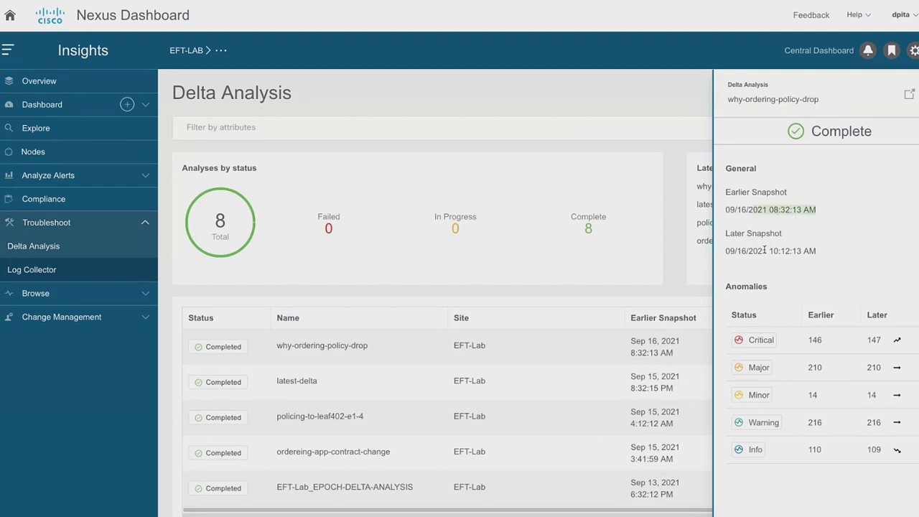
left_click_drag(765, 249, 820, 252)
left_click(851, 244)
left_click(908, 94)
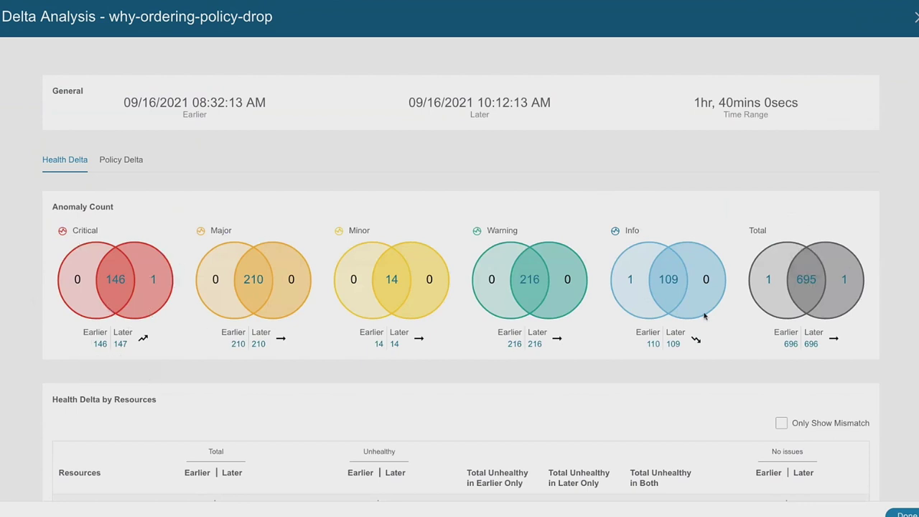
Step: Show only Later Snapshot anomalies, revealing Critical SLA Compliance Violated
scroll(36, 322, "down", 8)
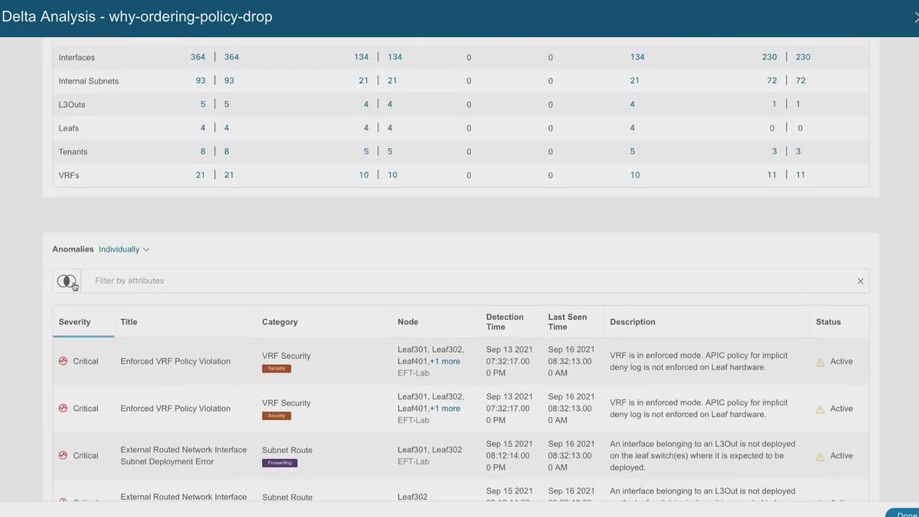
left_click(66, 279)
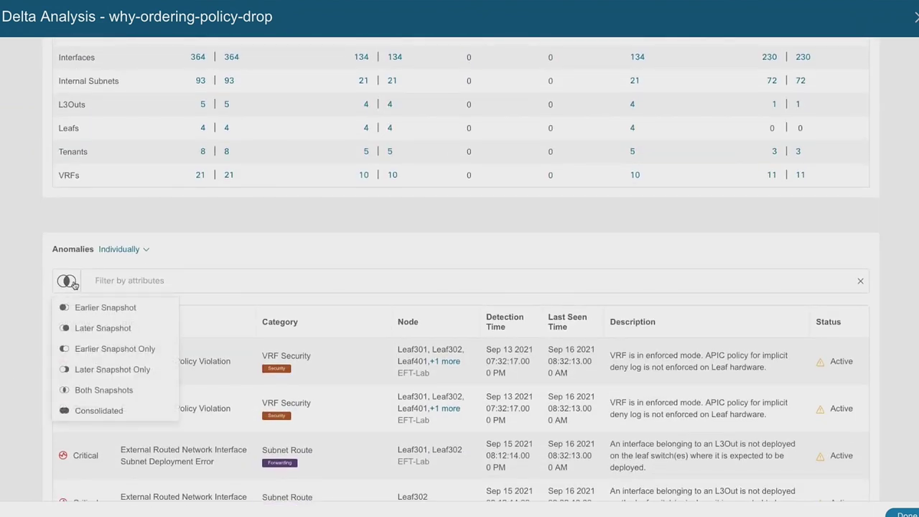
left_click(108, 370)
scroll(24, 325, "down", 2)
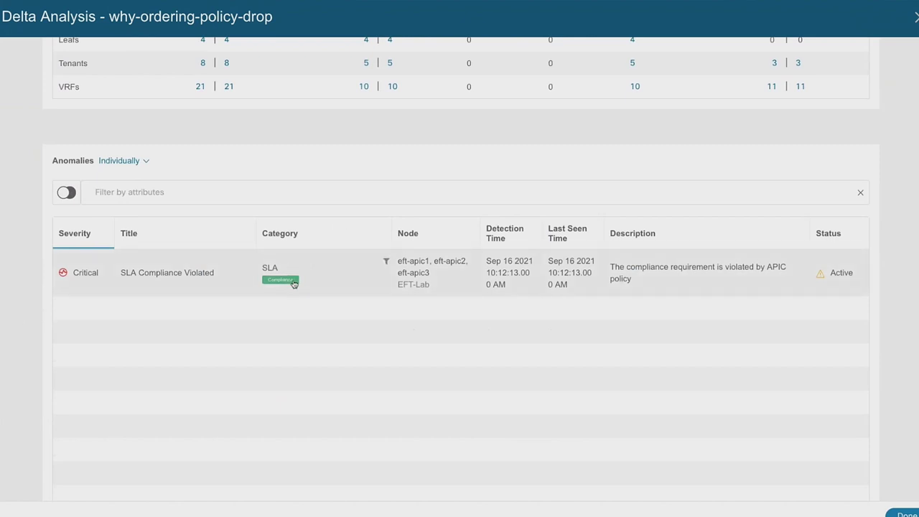
left_click(631, 278)
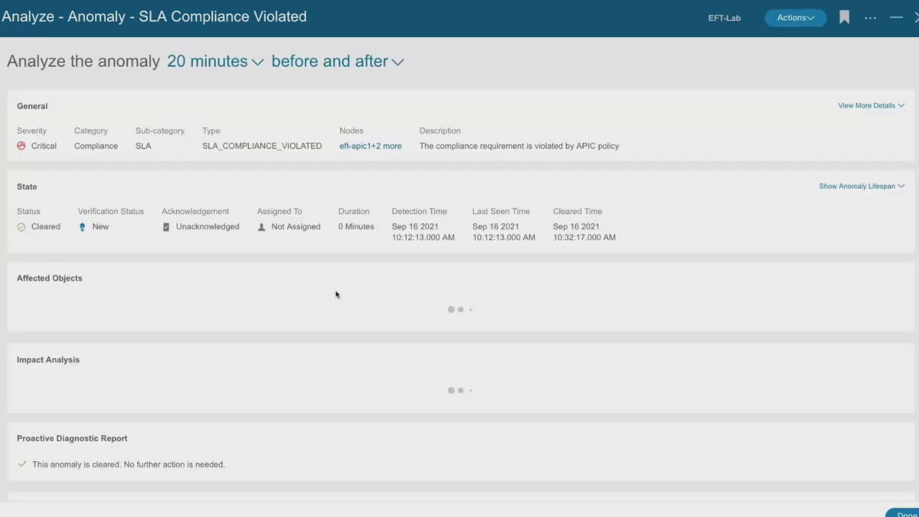
scroll(165, 288, "down", 1)
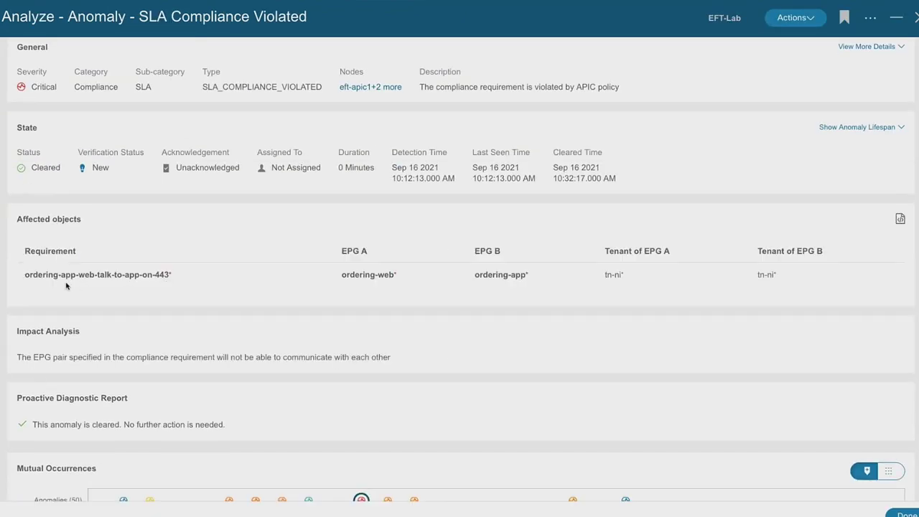
left_click_drag(37, 276, 331, 295)
left_click(354, 295)
scroll(518, 283, "down", 1)
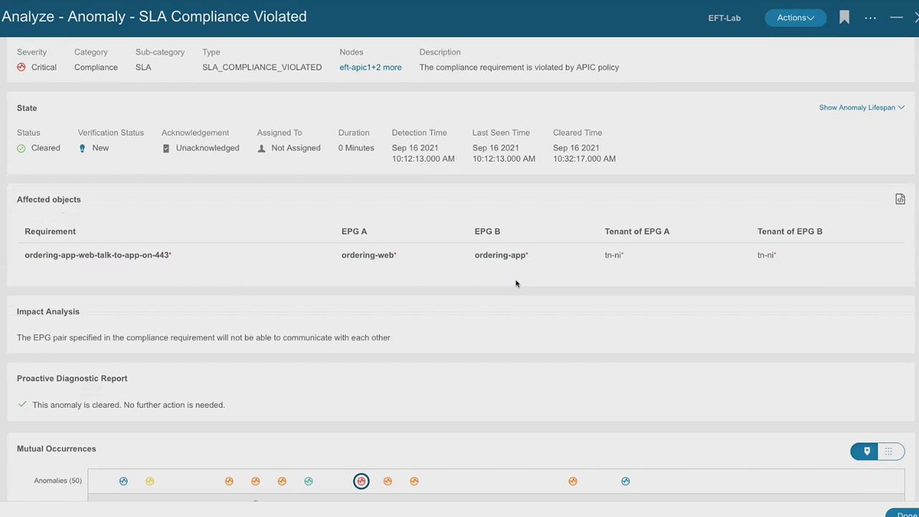
scroll(515, 283, "down", 3)
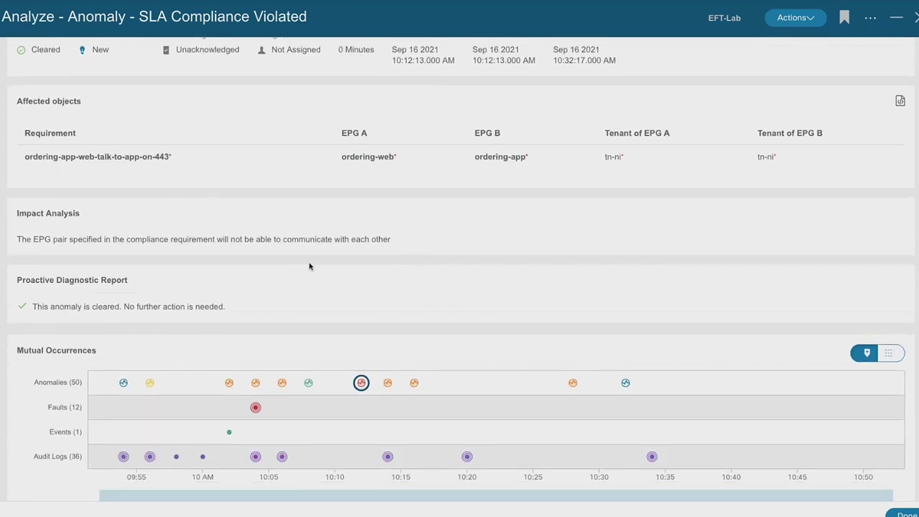
scroll(312, 266, "up", 5)
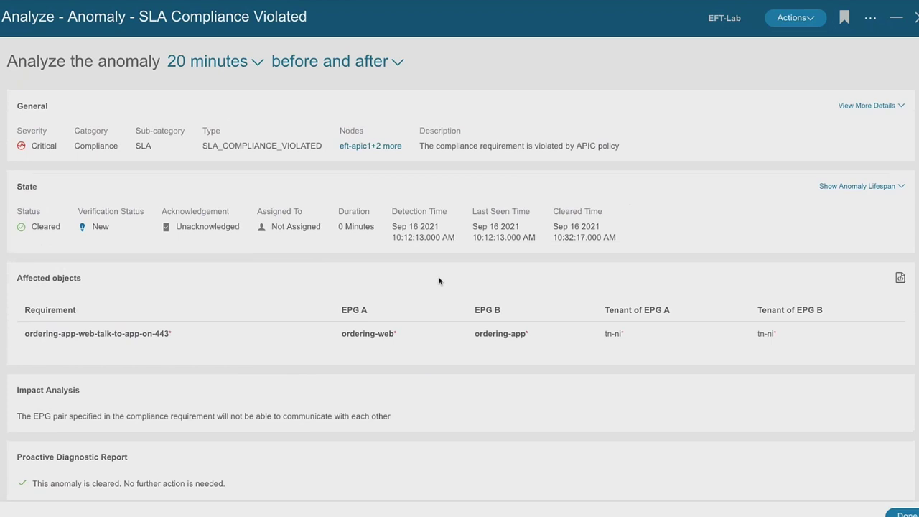
left_click(901, 511)
Step: In Policy Delta, expand tenant tn-ni and inspect the deleted tcp-443 subject lines 2102–2105, then close
scroll(152, 265, "up", 10)
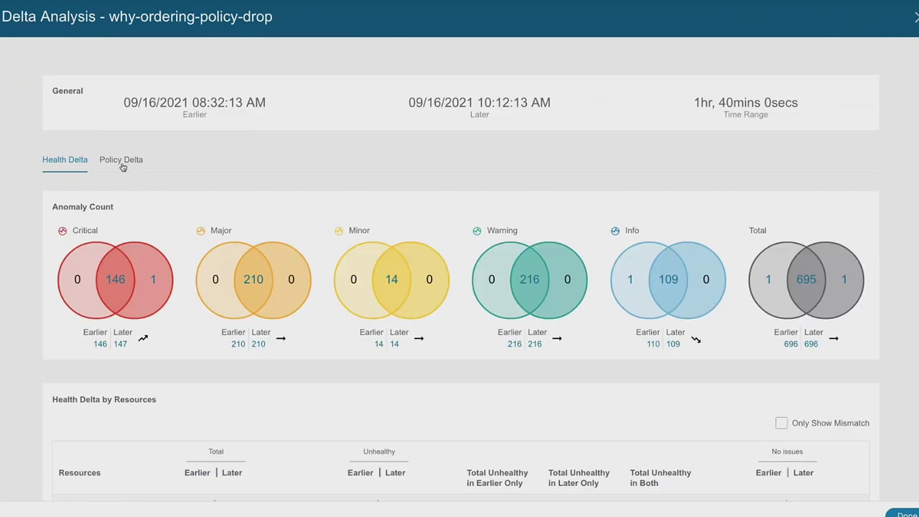
left_click(121, 161)
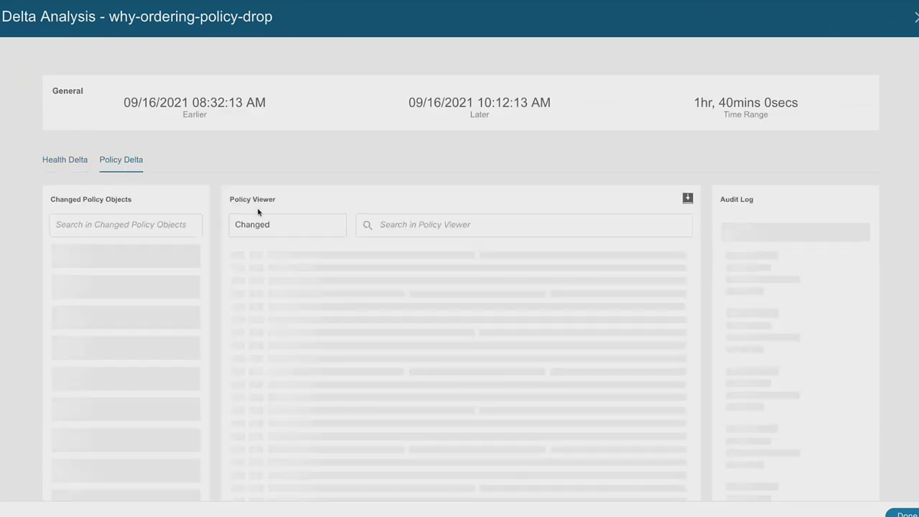
scroll(202, 201, "down", 2)
left_click(75, 166)
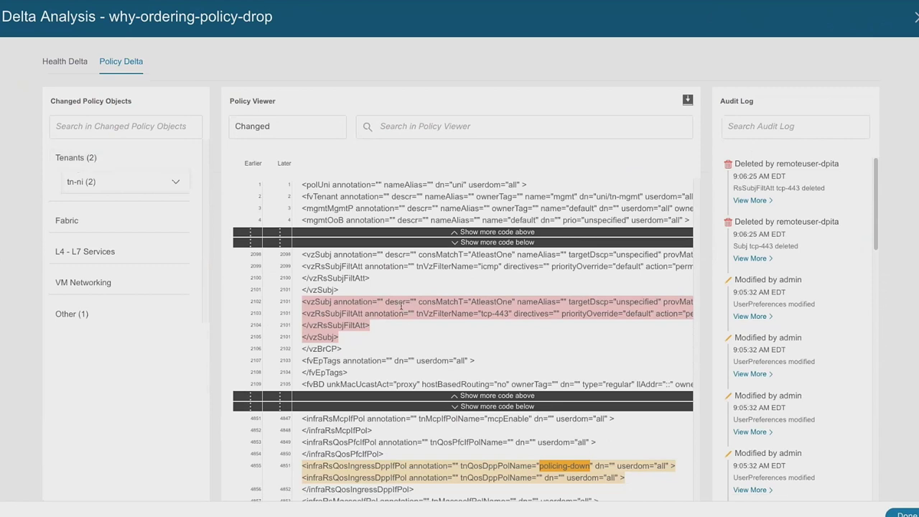
left_click_drag(305, 299, 363, 334)
left_click(363, 334)
scroll(404, 338, "up", 2)
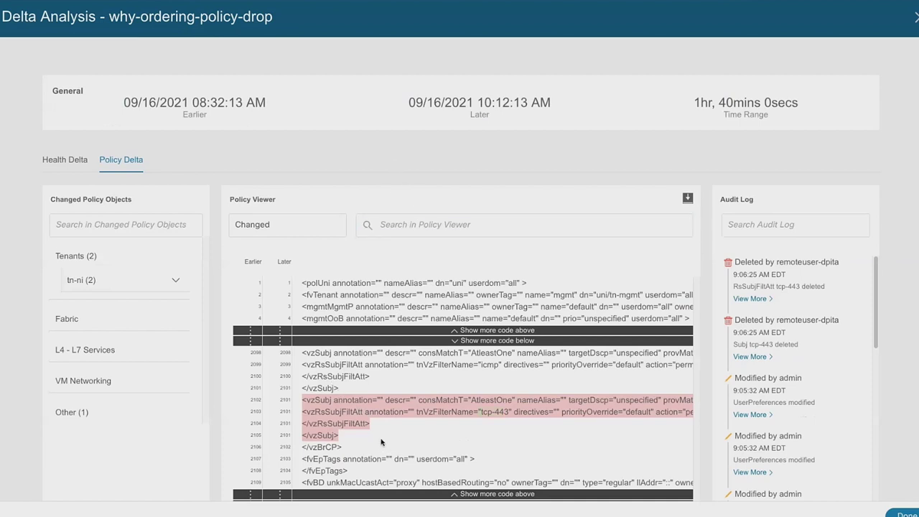
left_click(905, 513)
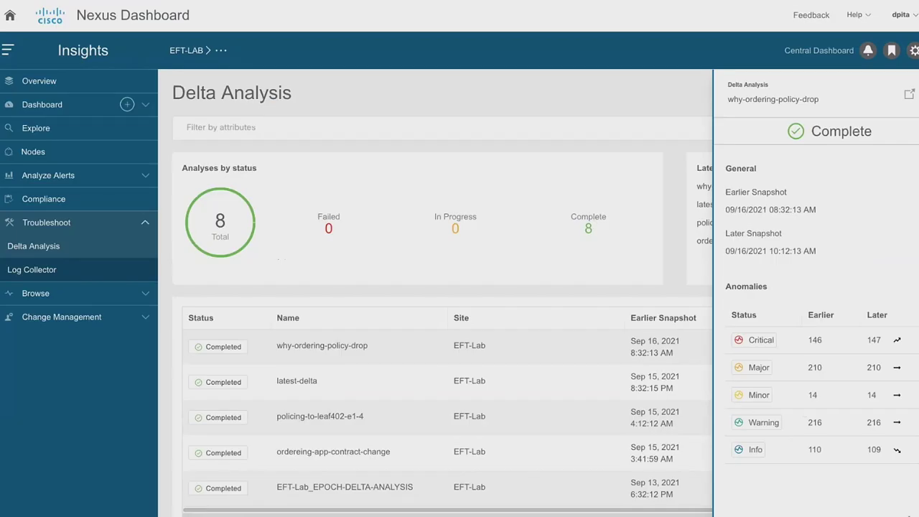
Step: In Explore, set the snapshot to Sep 16th 10:12 AM from the Last 2 Hours range
left_click(62, 130)
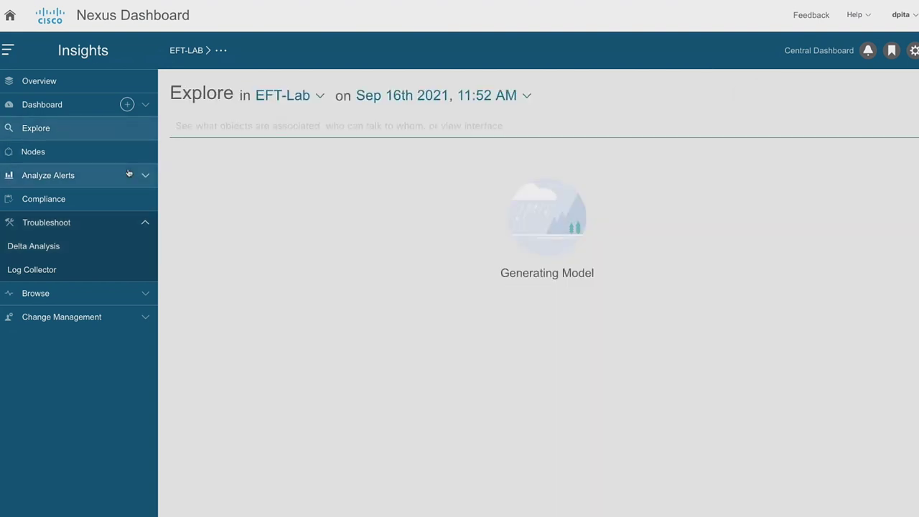
left_click(468, 98)
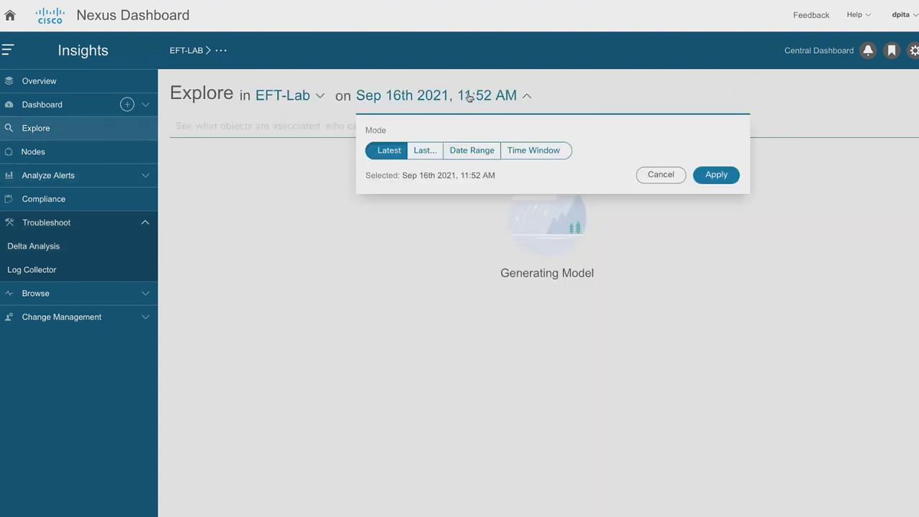
left_click(425, 151)
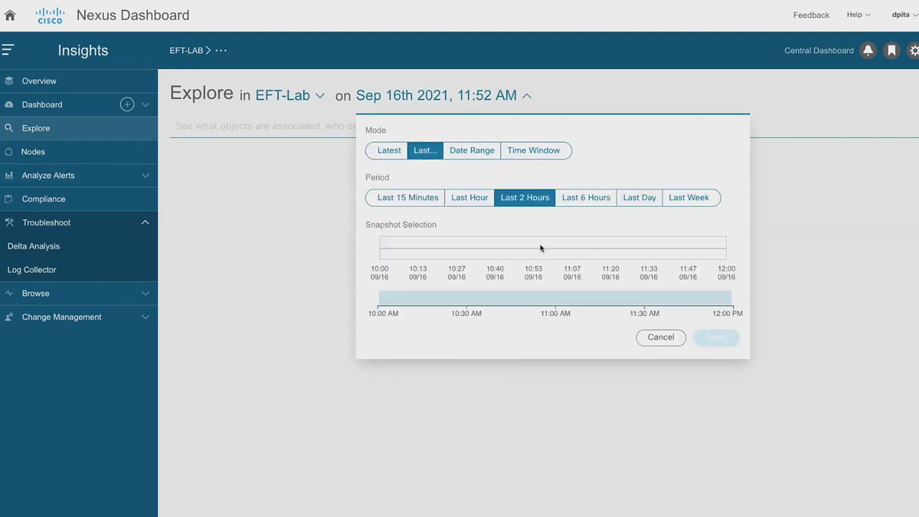
left_click(470, 198)
left_click(520, 200)
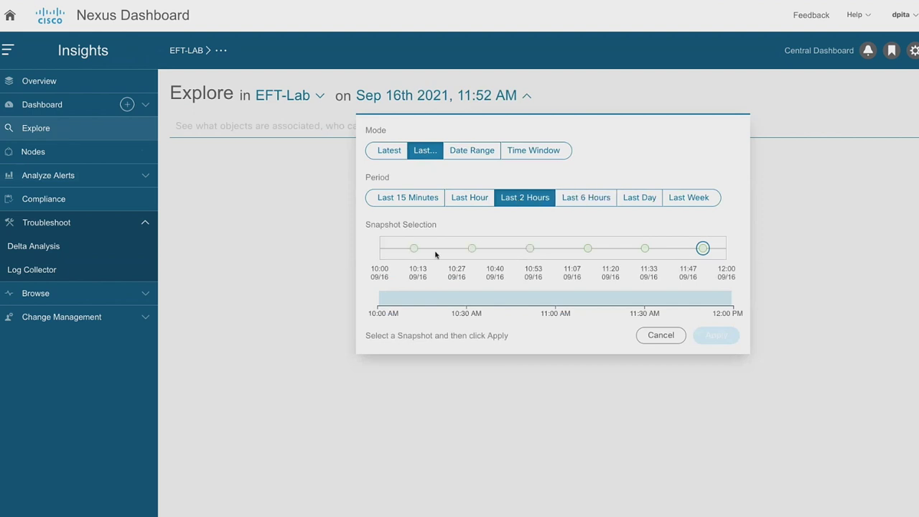
left_click(414, 248)
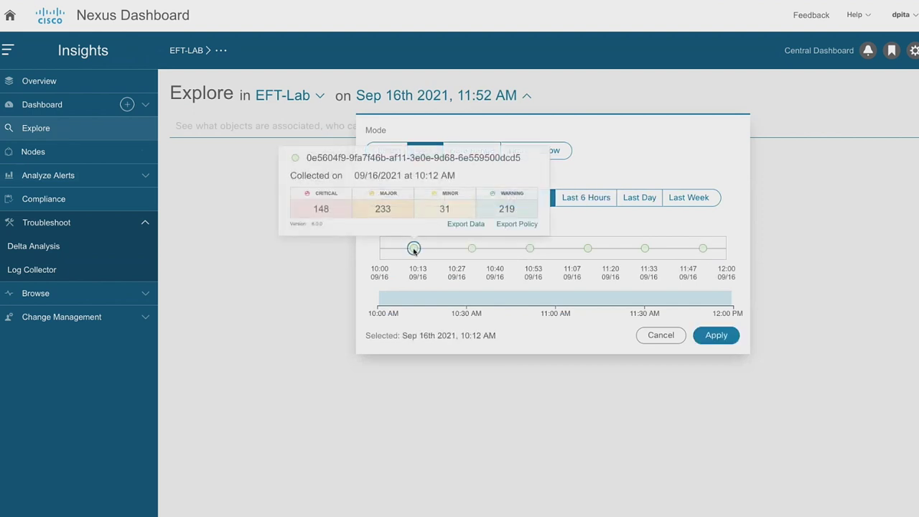
left_click(718, 336)
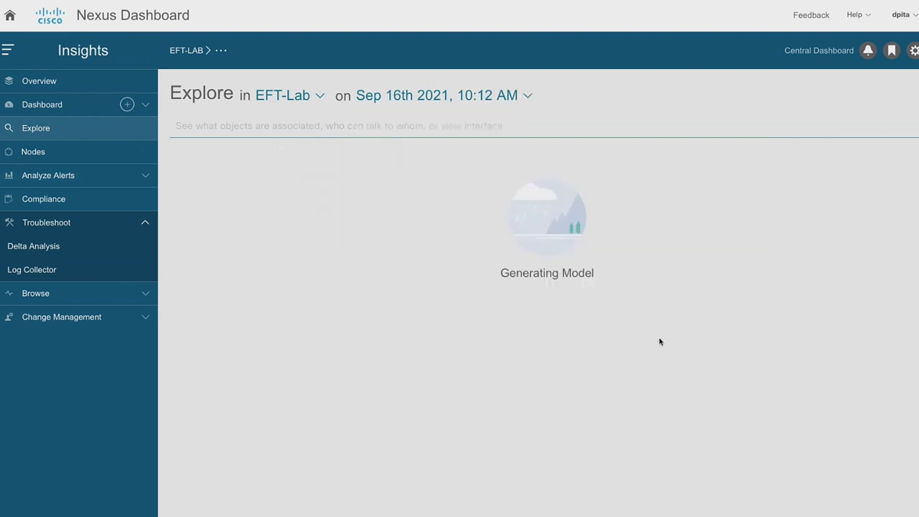
Step: Query whether EPG ordering-web can talk to EPG ordering-app-tier-epg
left_click(205, 125)
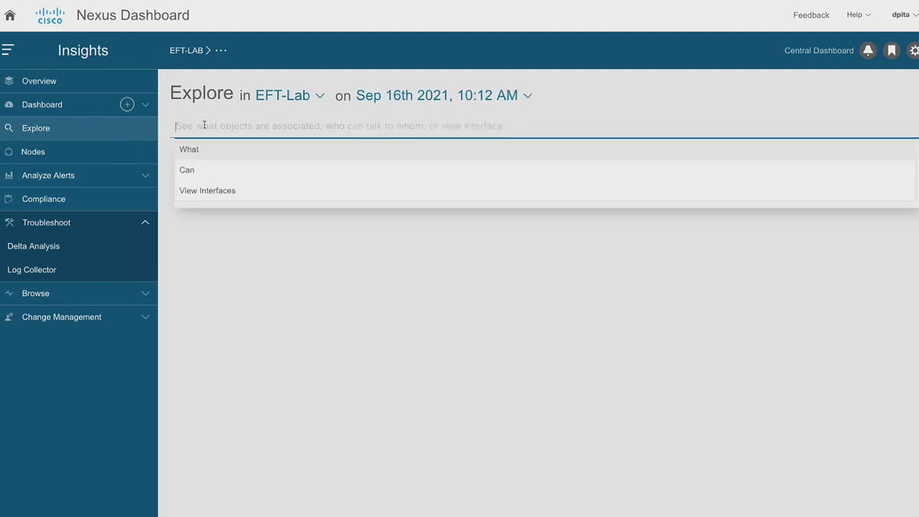
left_click(203, 169)
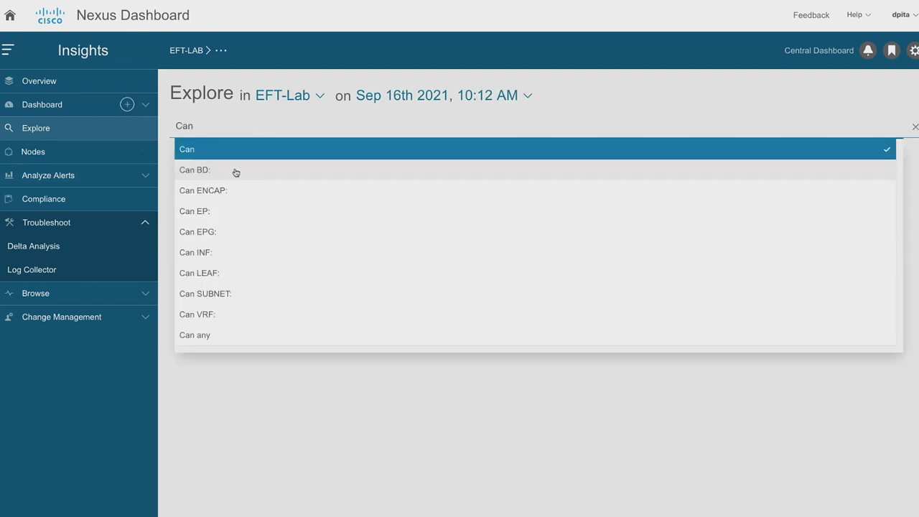
left_click(225, 239)
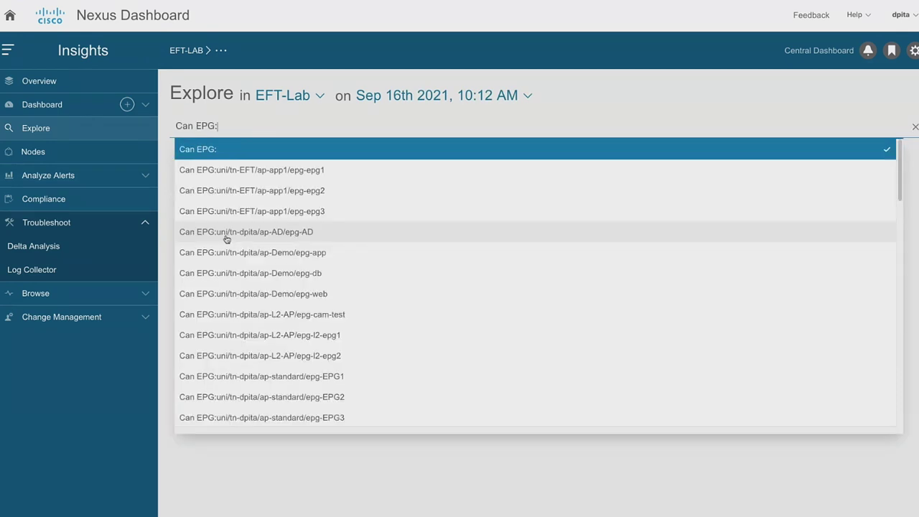
type("p")
key("BackSpace")
type("order")
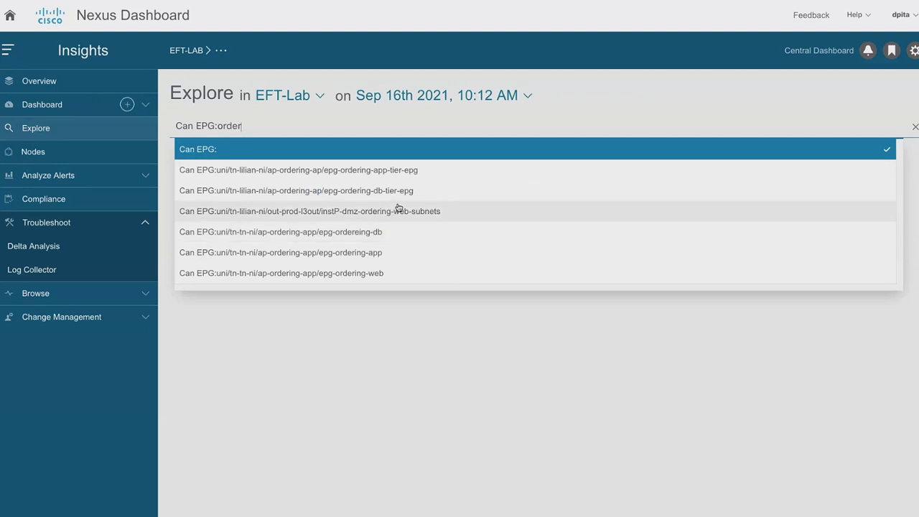
left_click(392, 281)
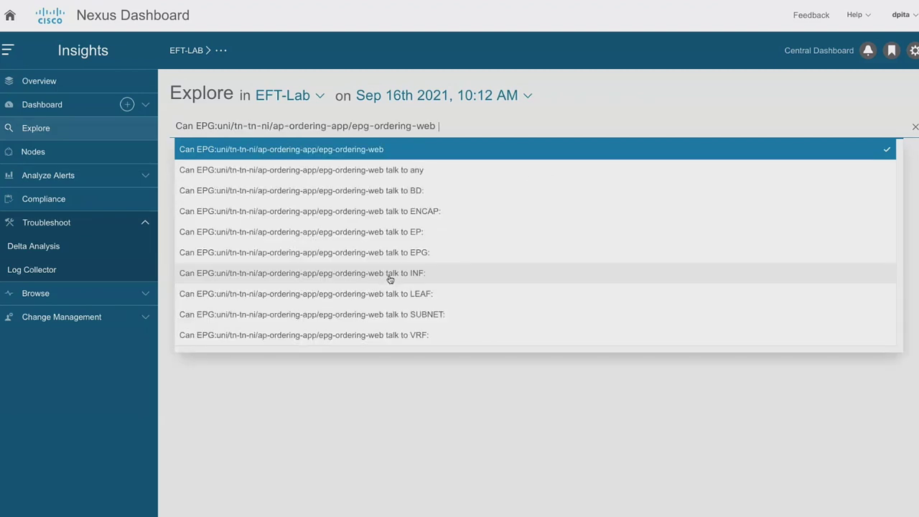
left_click(451, 251)
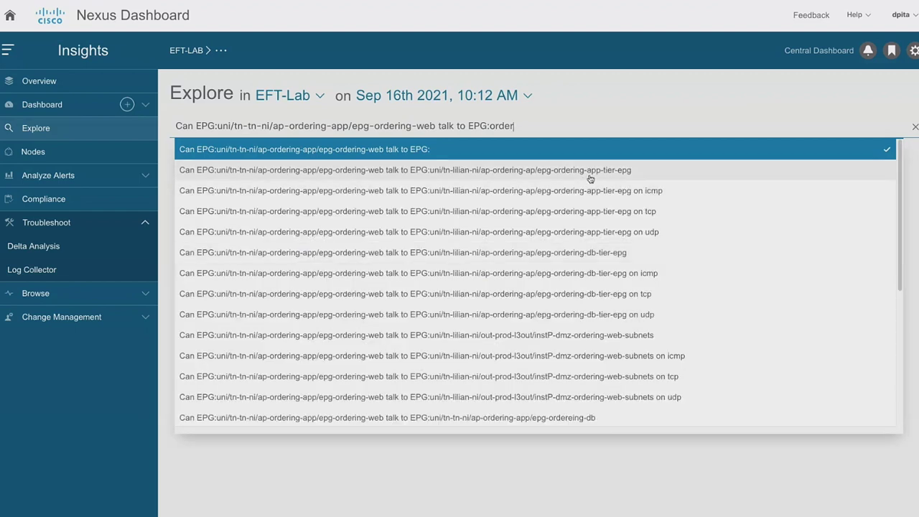
left_click(621, 177)
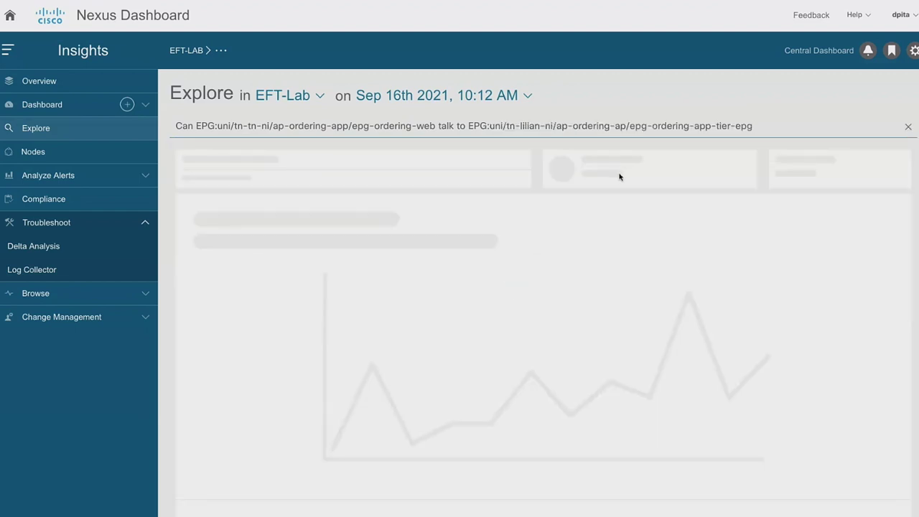